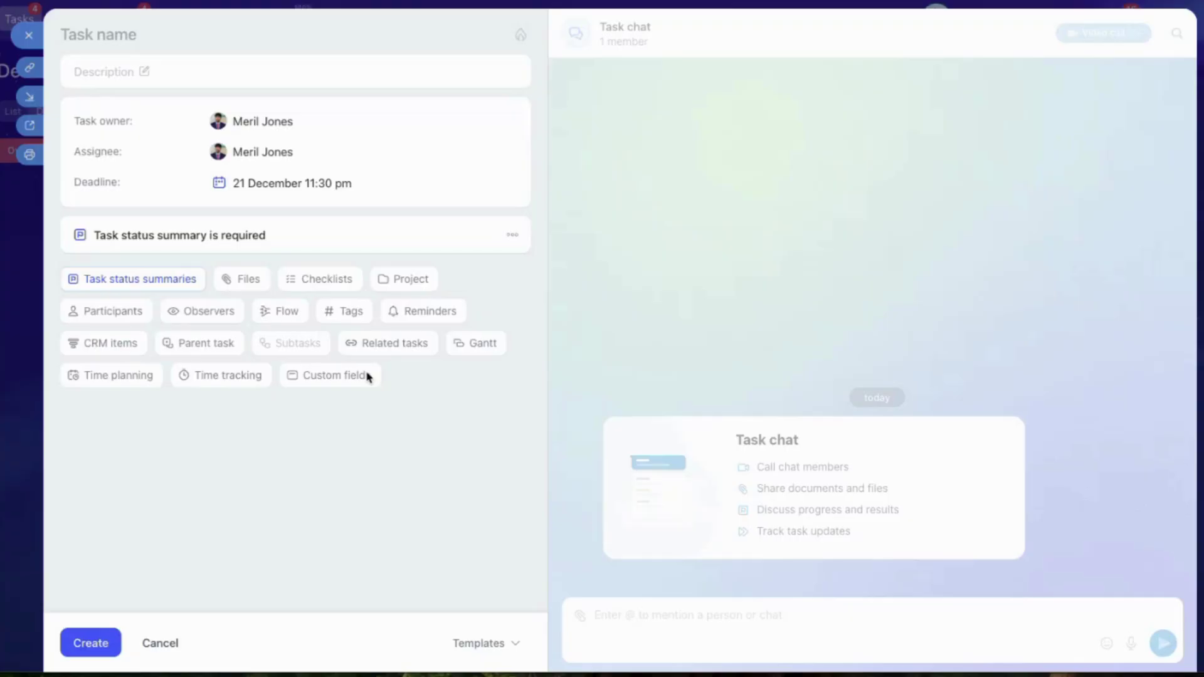
Name the new task "Daily Follow up".
click(92, 34)
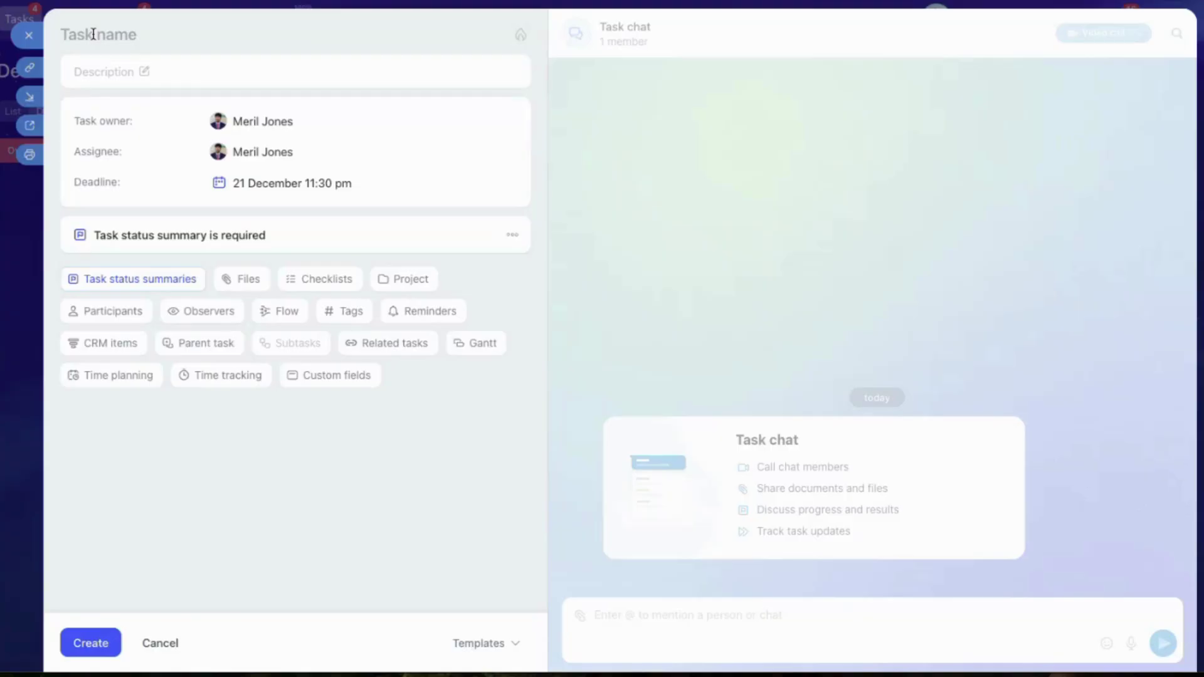
text(Daily)
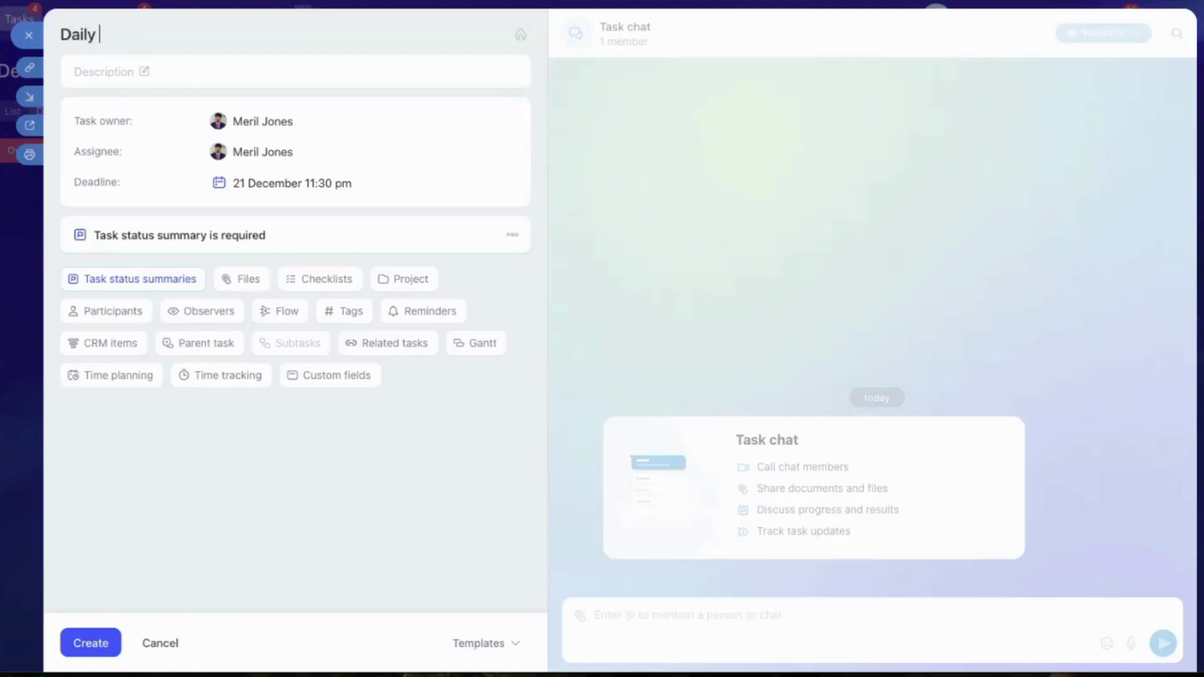
text( Follow up)
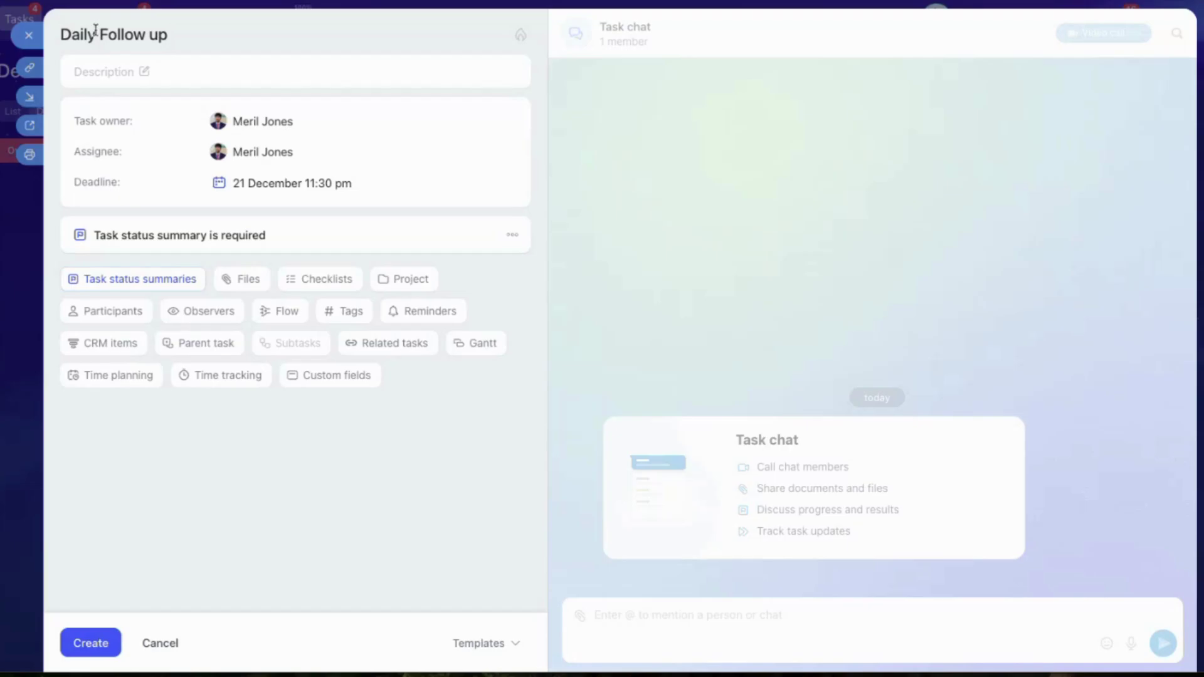
Copy the task name "Daily Follow up" into the description and check it in the expanded description editor.
click(140, 73)
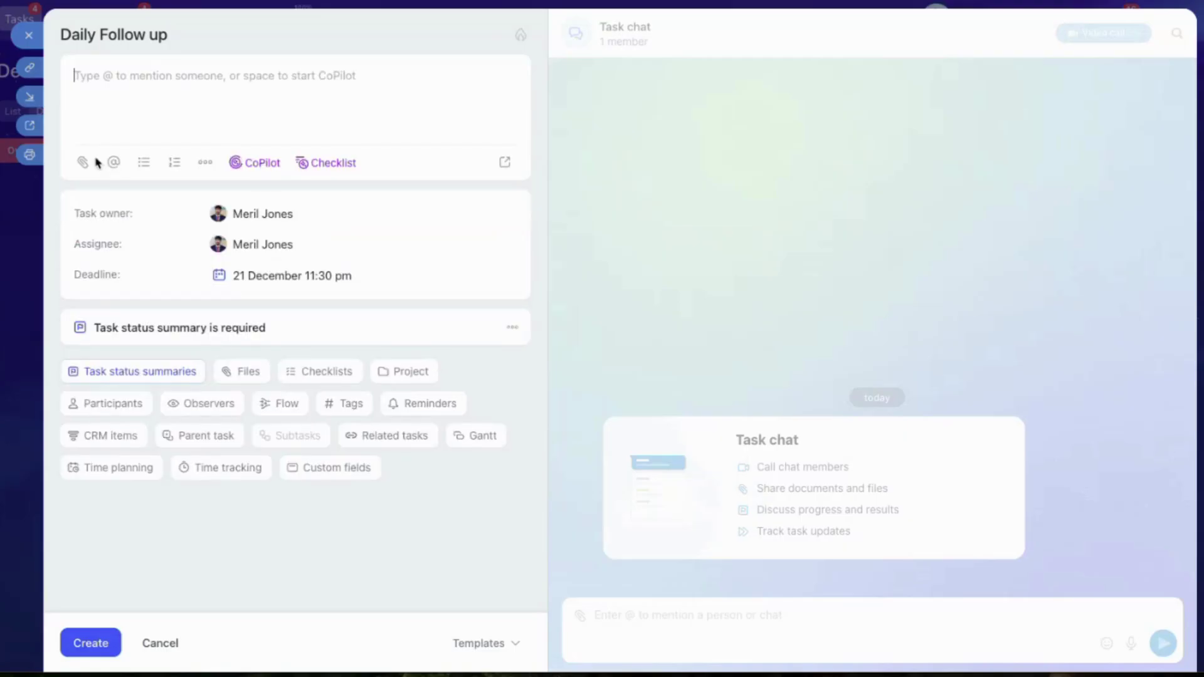
drag(171, 35, 54, 43)
key(ctrl+c)
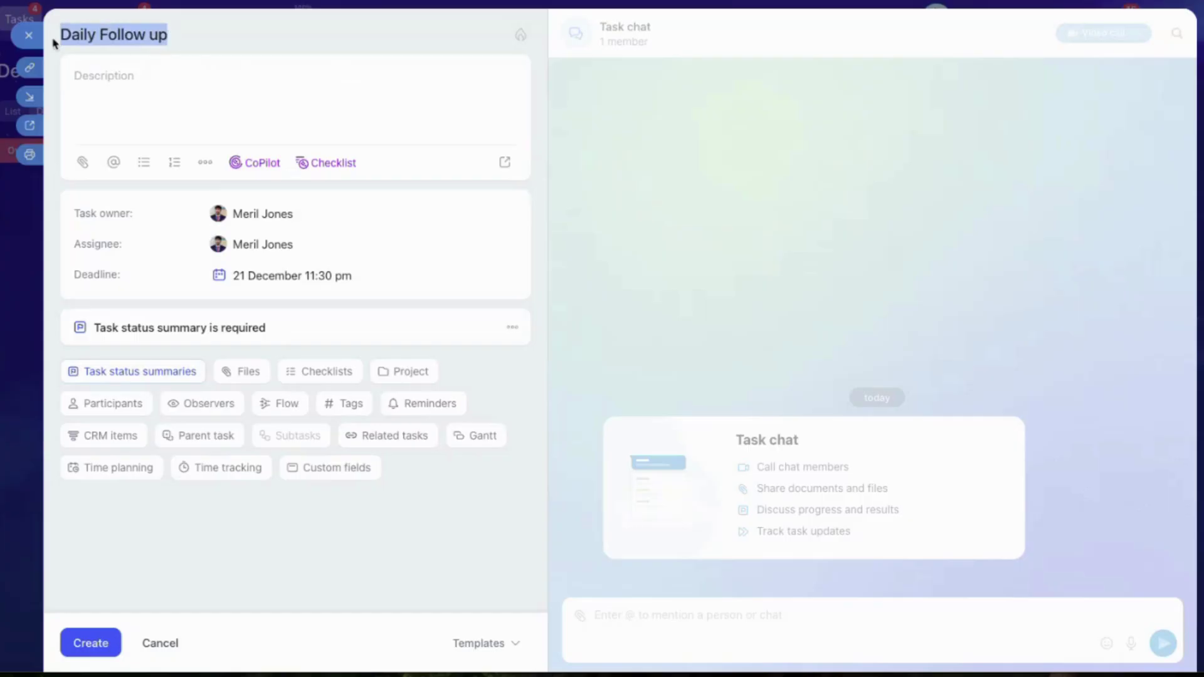
click(84, 94)
key(ctrl+v)
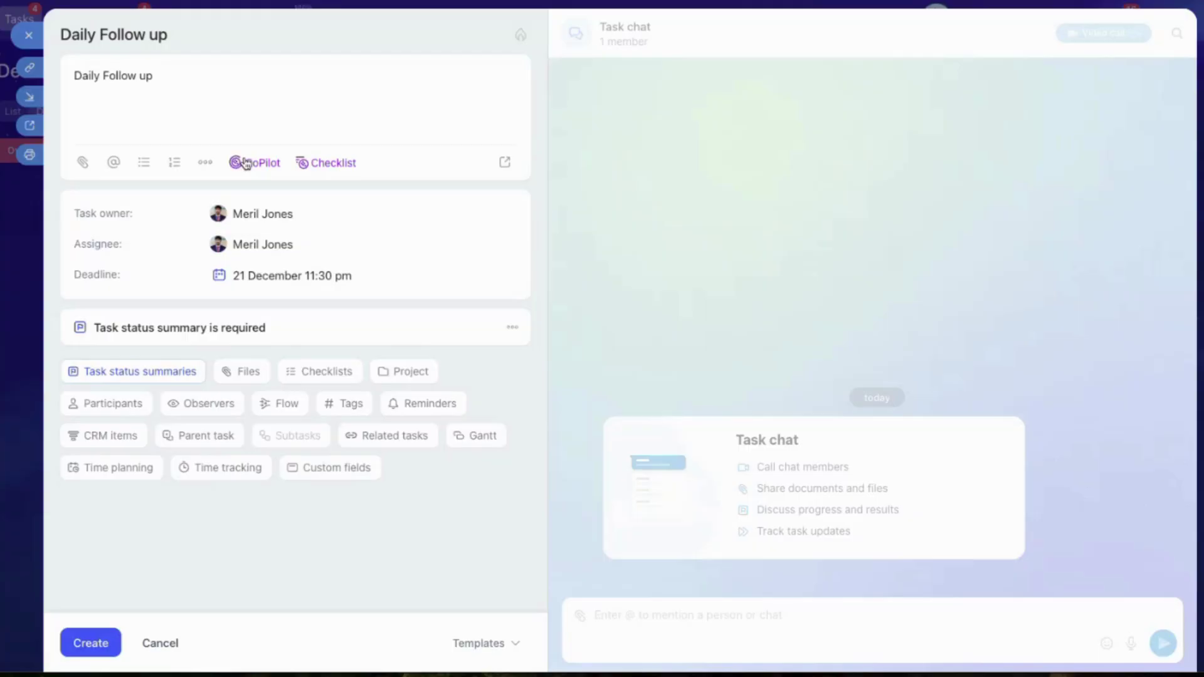
click(500, 165)
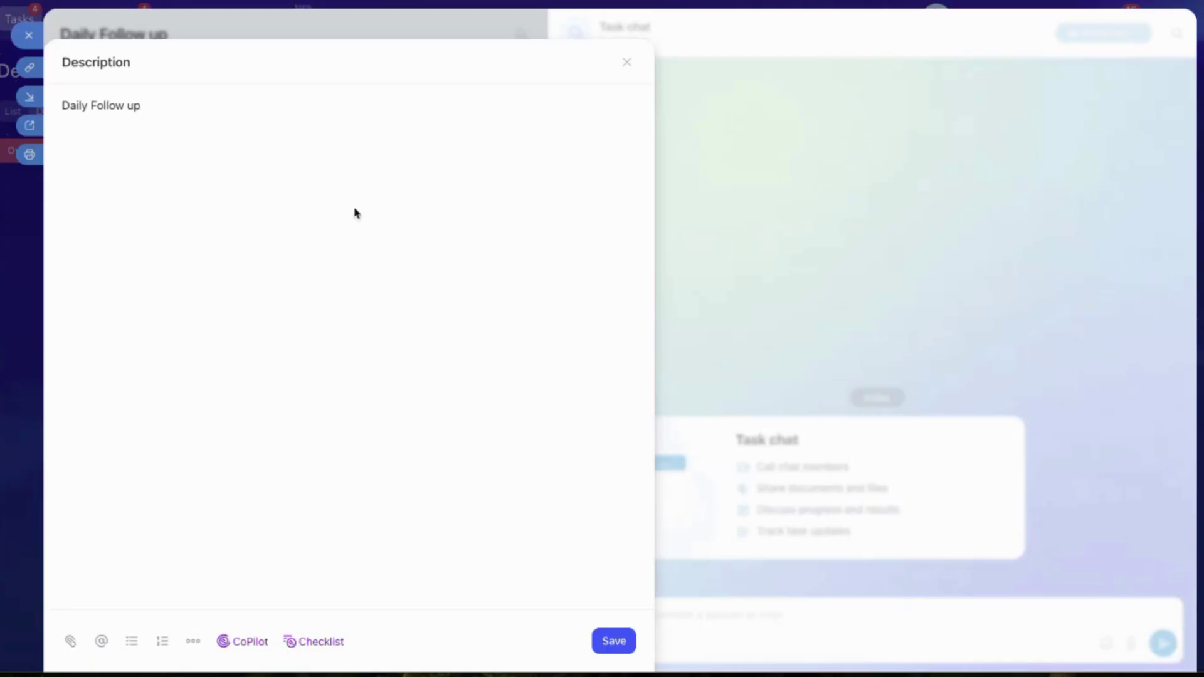
click(628, 65)
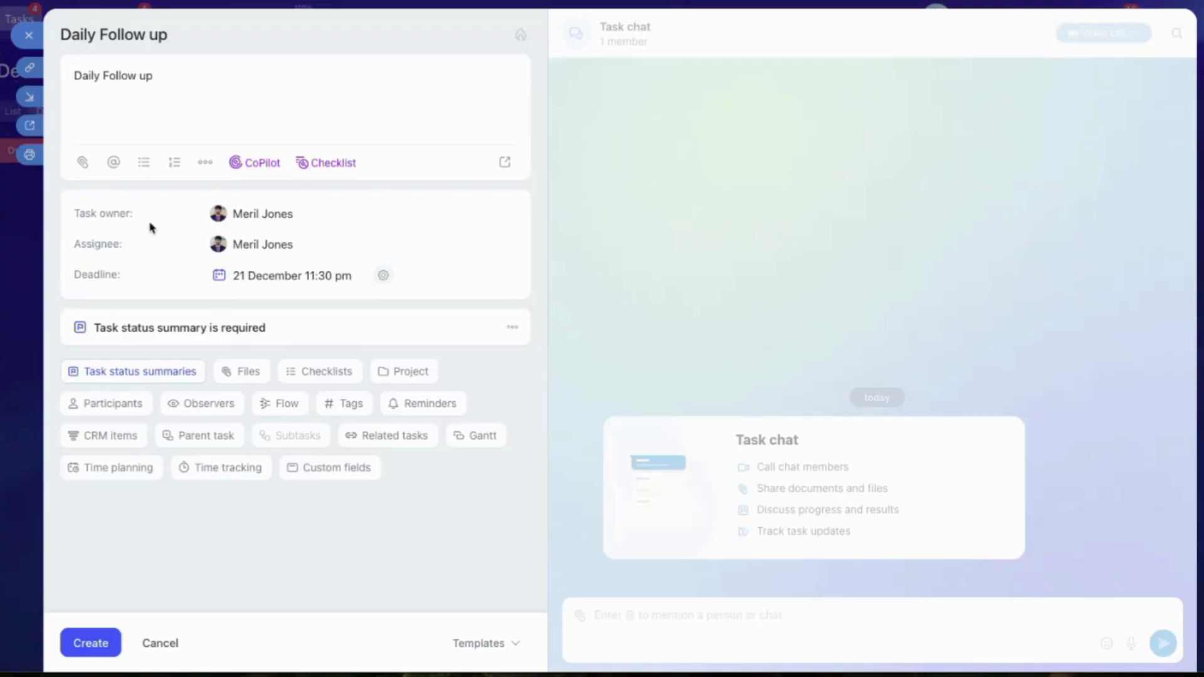
Add Support Bitrix24 as a second assignee, keeping the current task owner.
click(274, 220)
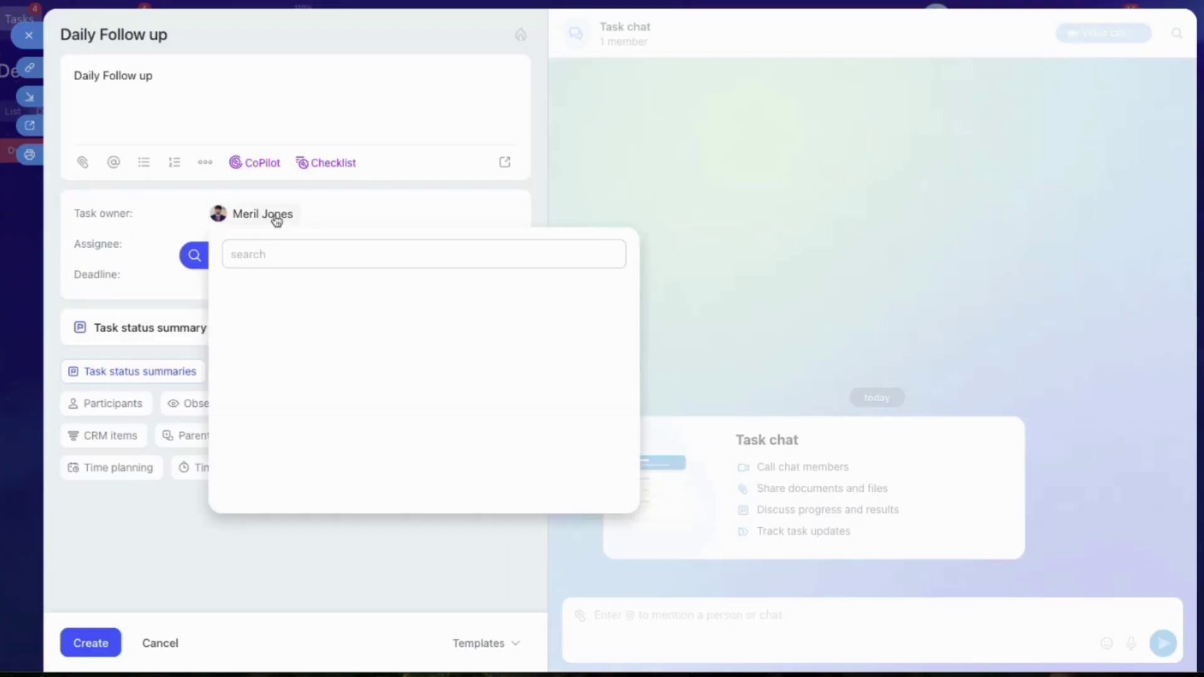
click(169, 241)
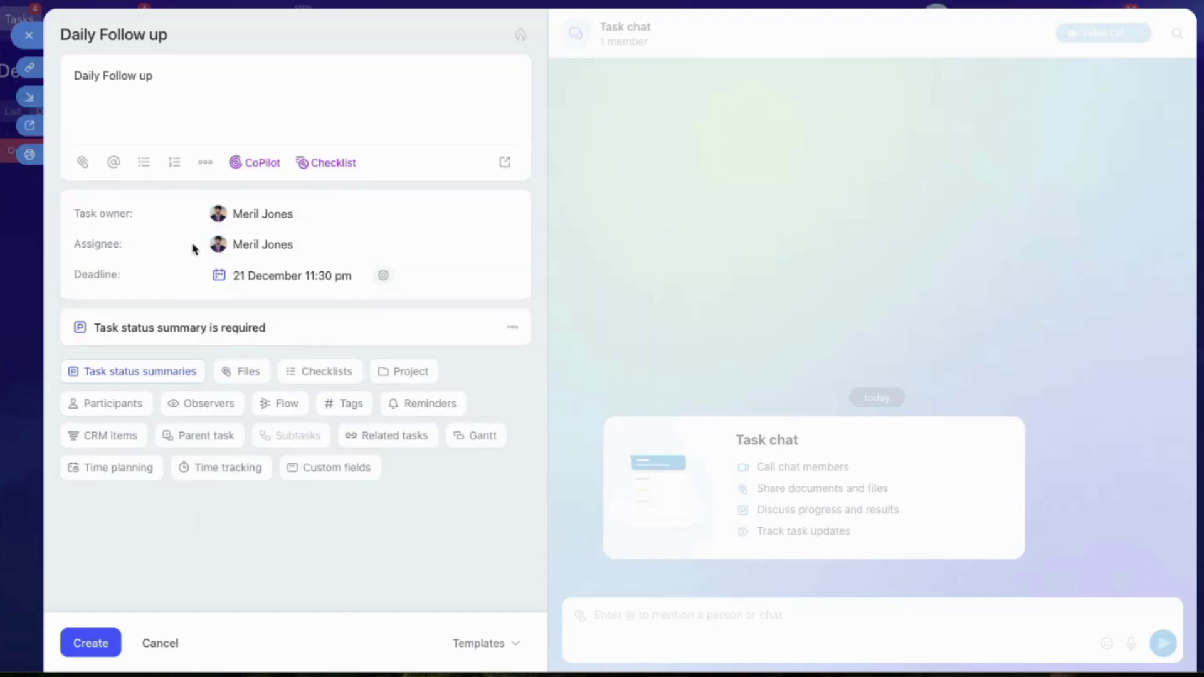
click(506, 244)
click(314, 354)
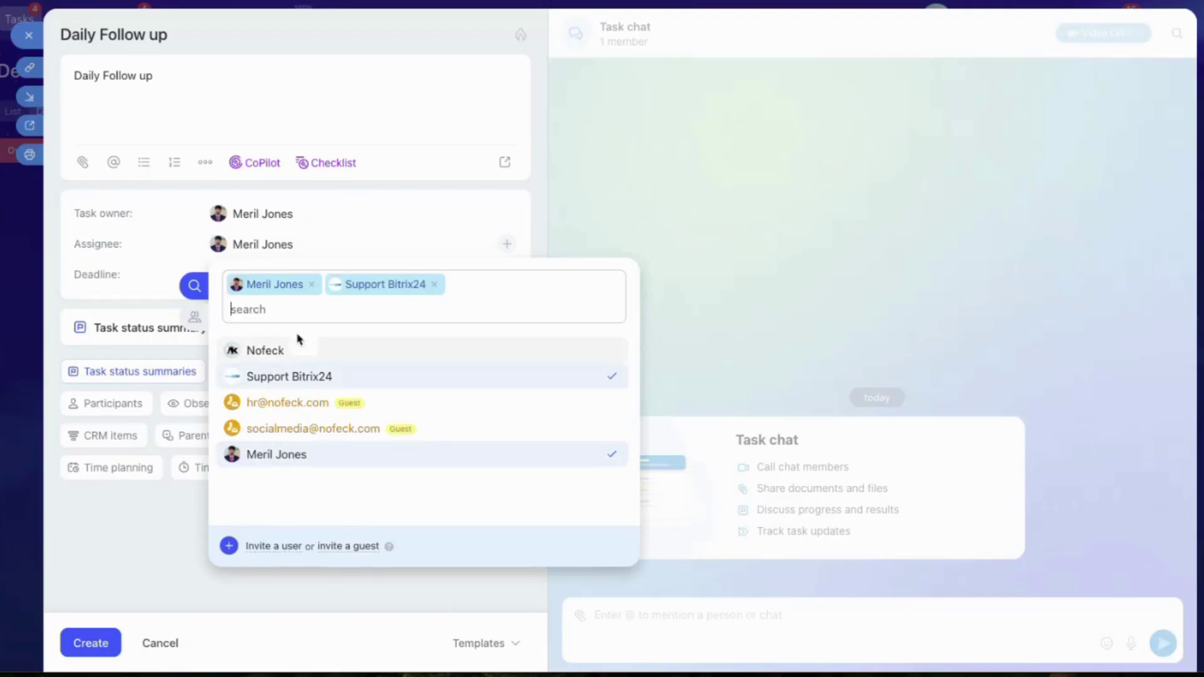
click(169, 304)
click(169, 304)
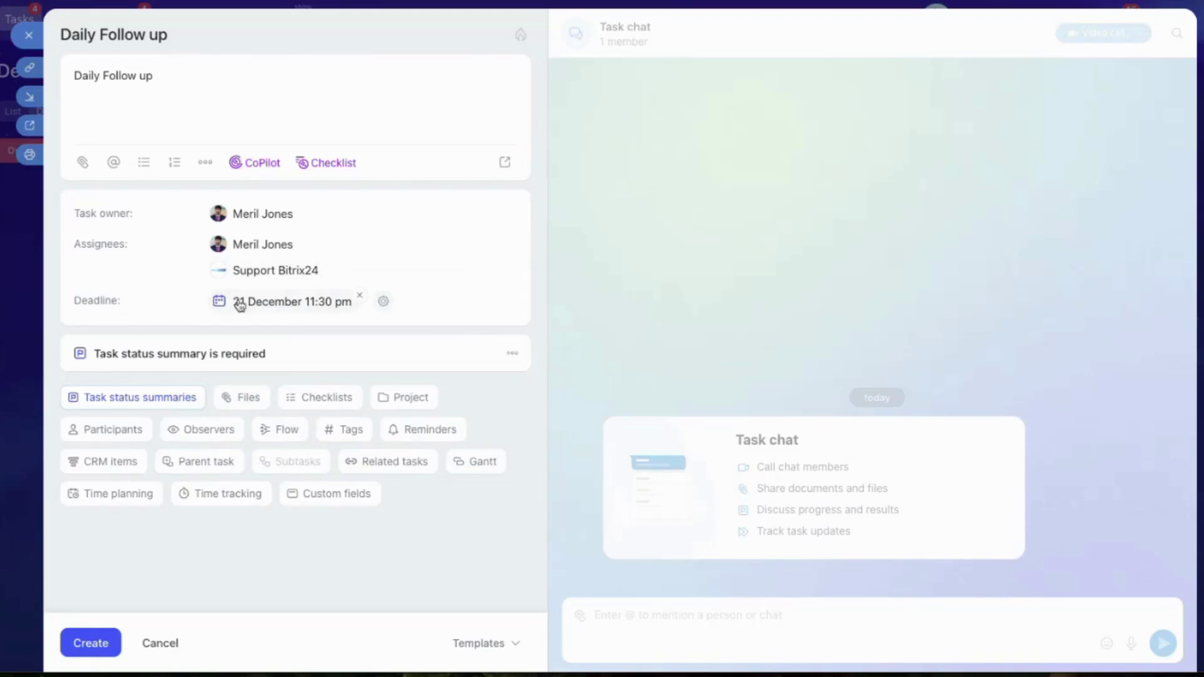
Review the deadline calendar and the task preferences without changing any setting.
click(260, 304)
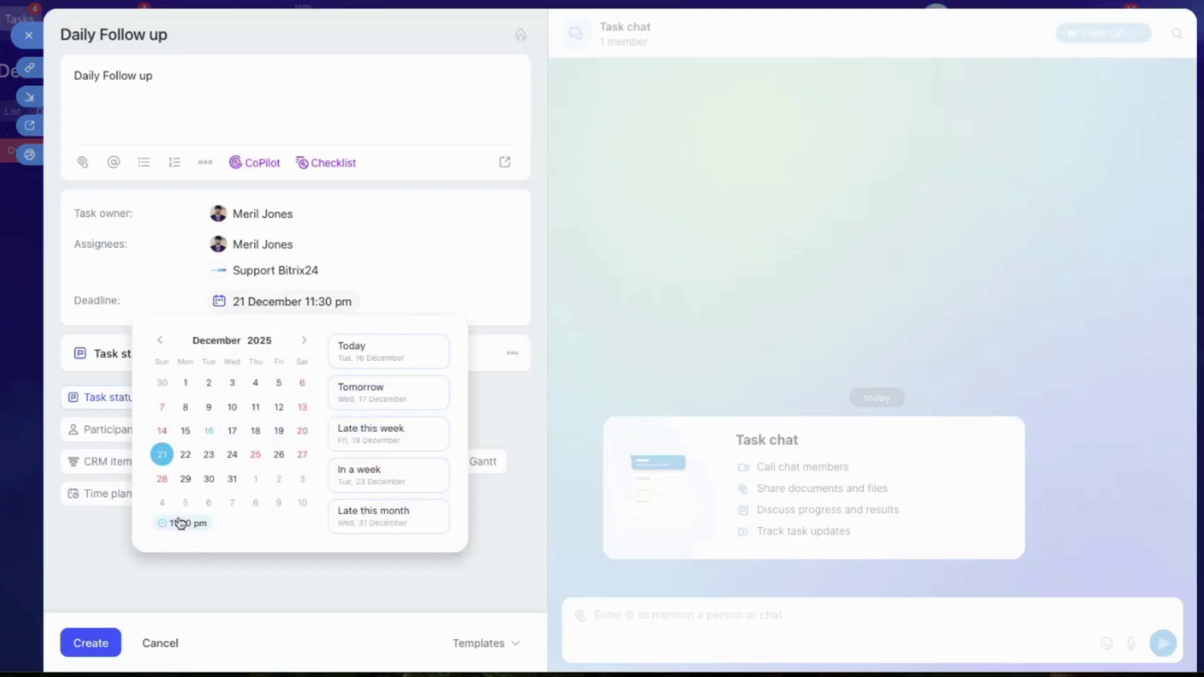
click(307, 303)
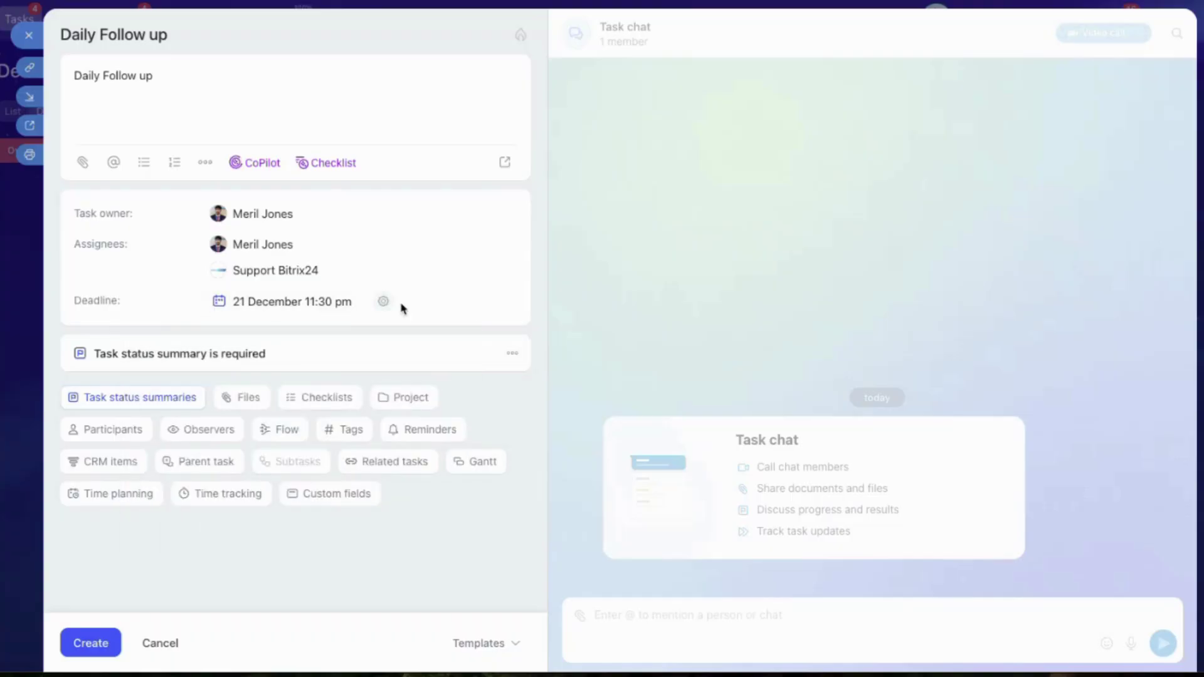
click(383, 303)
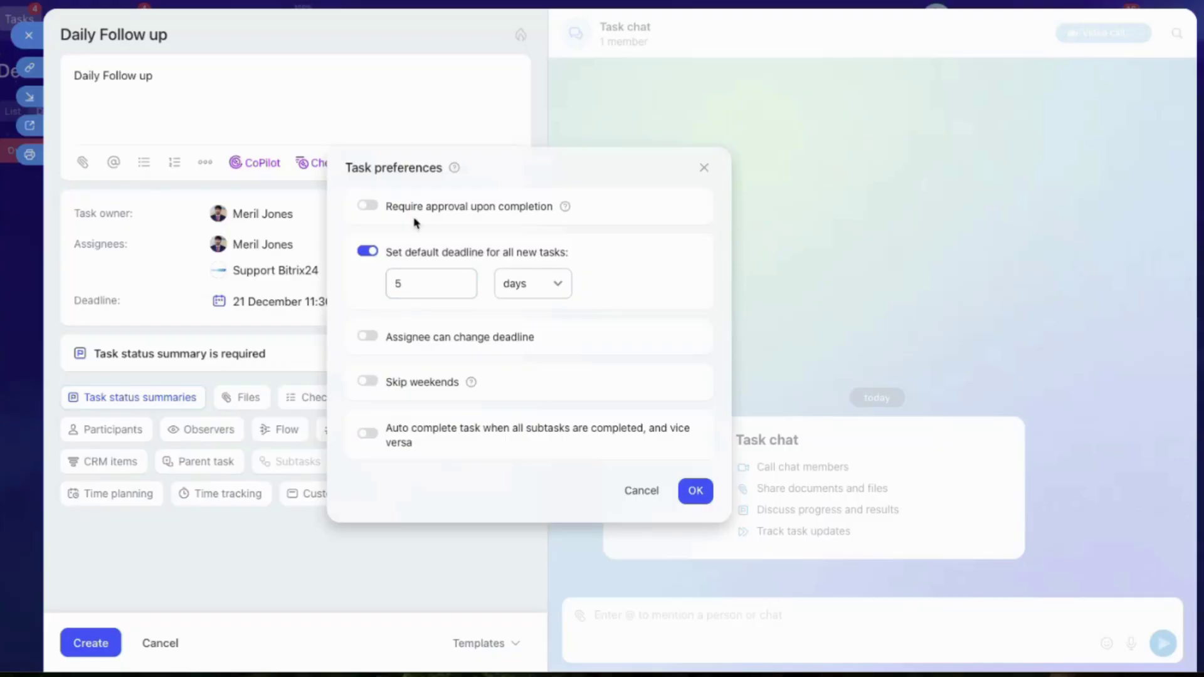
mouse_move(566, 209)
click(641, 496)
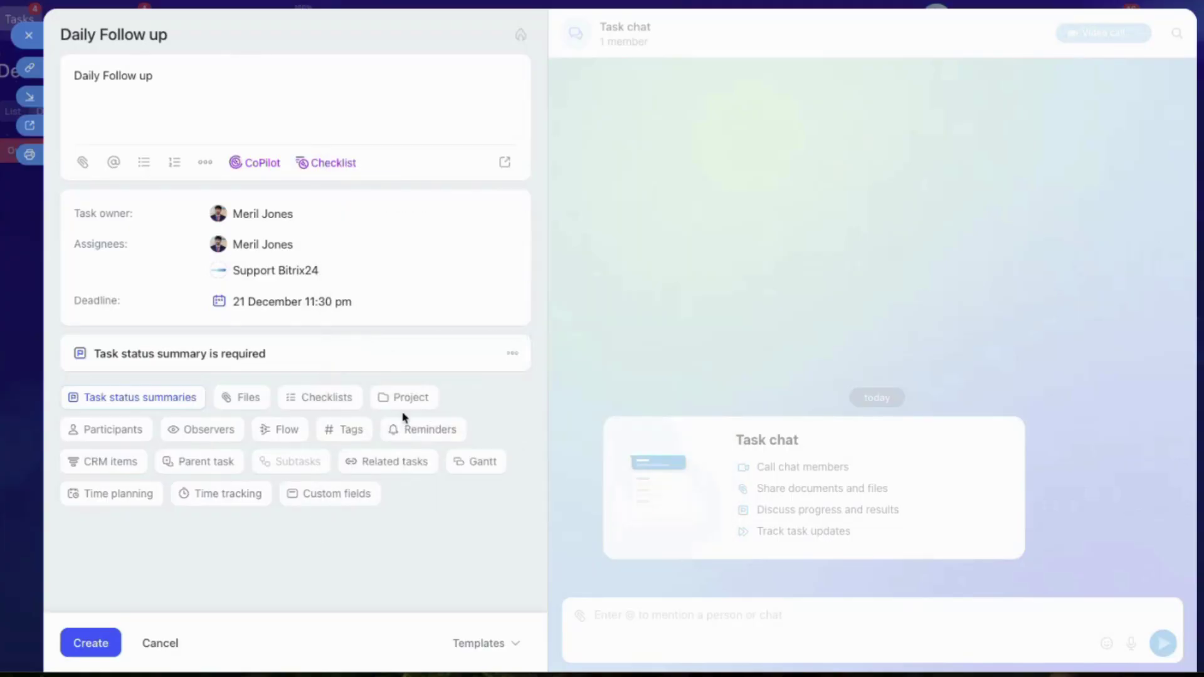
Add a task status summary reading "Final point".
click(345, 353)
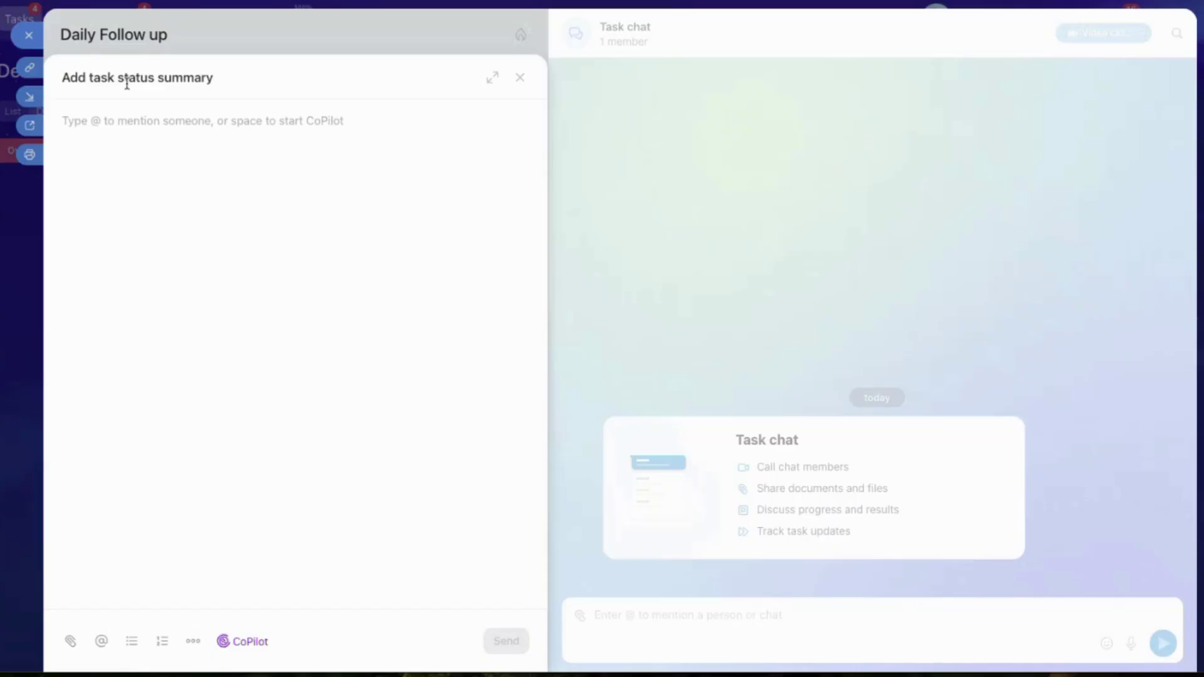
click(520, 77)
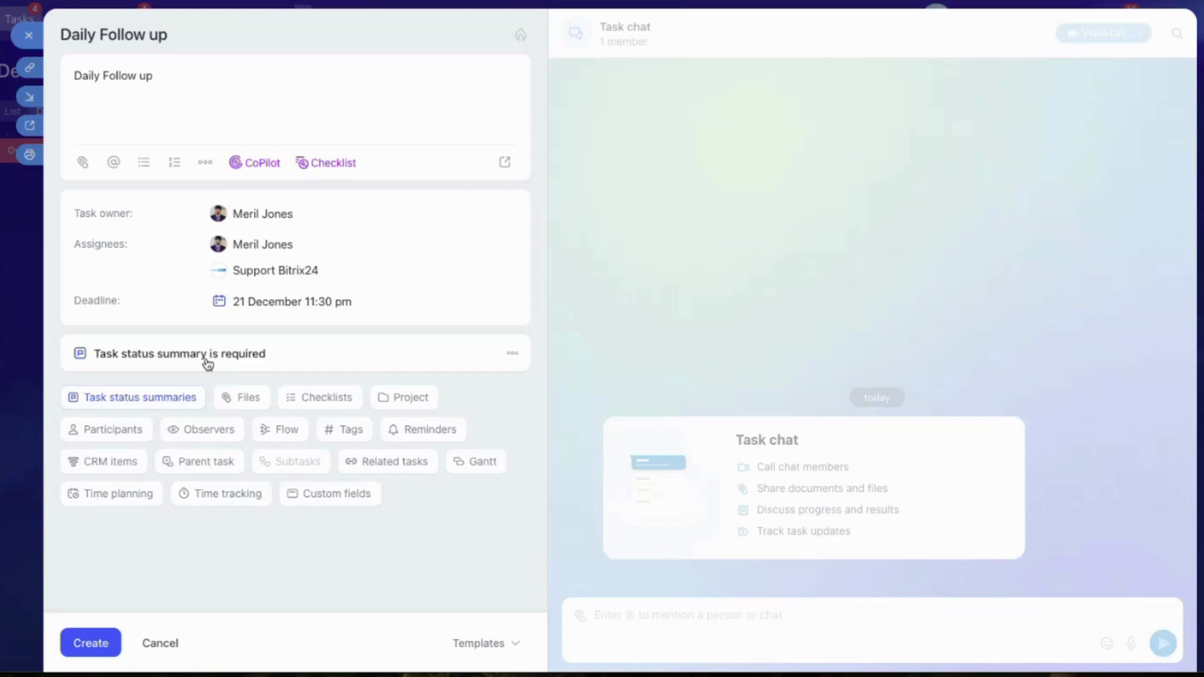
click(207, 356)
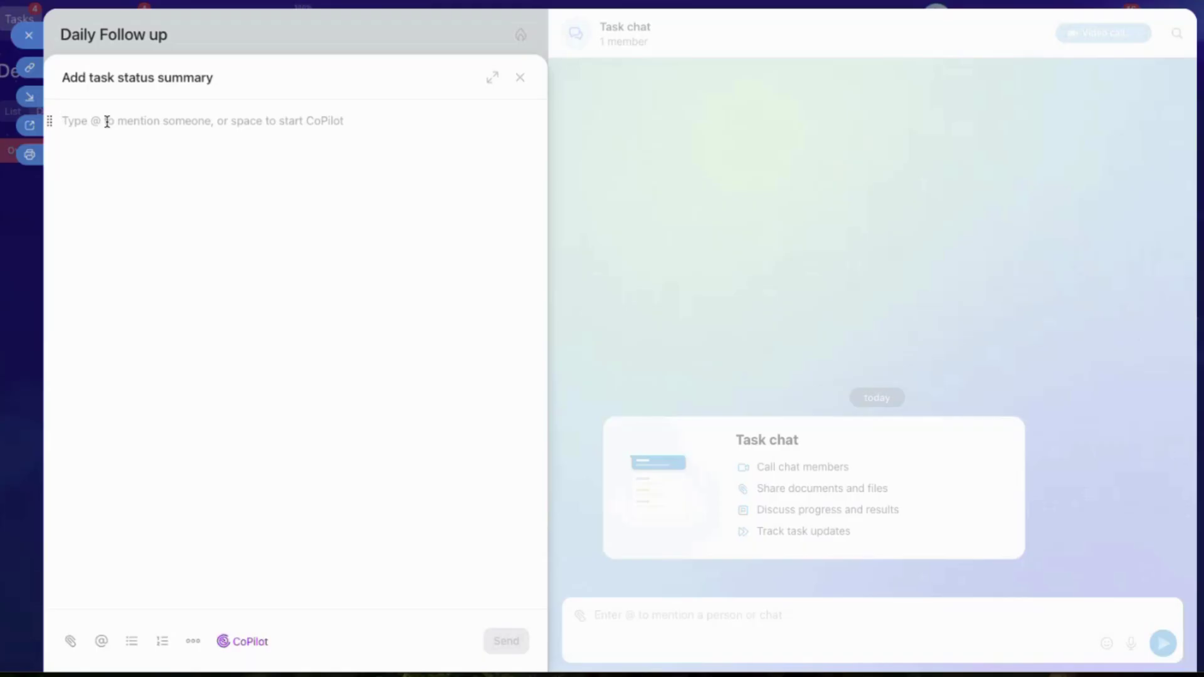
text(DFinal)
key(BackSpace)
key(BackSpace)
key(BackSpace)
key(BackSpace)
key(BackSpace)
key(BackSpace)
text(Final )
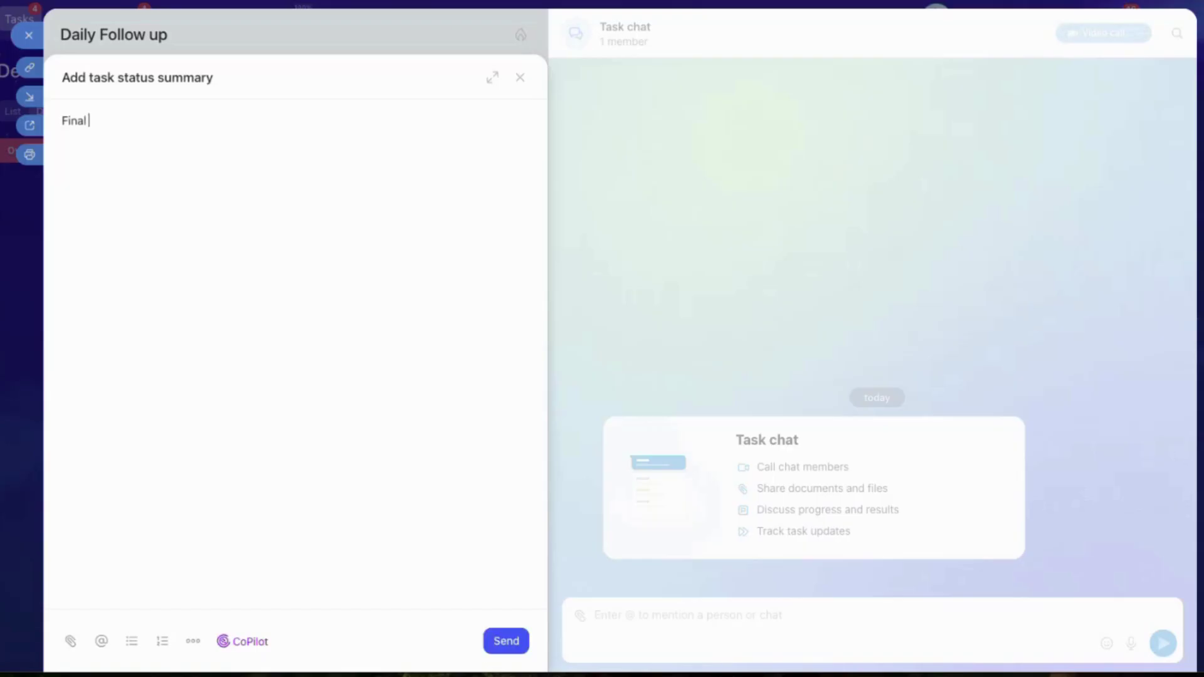
text(point)
click(505, 641)
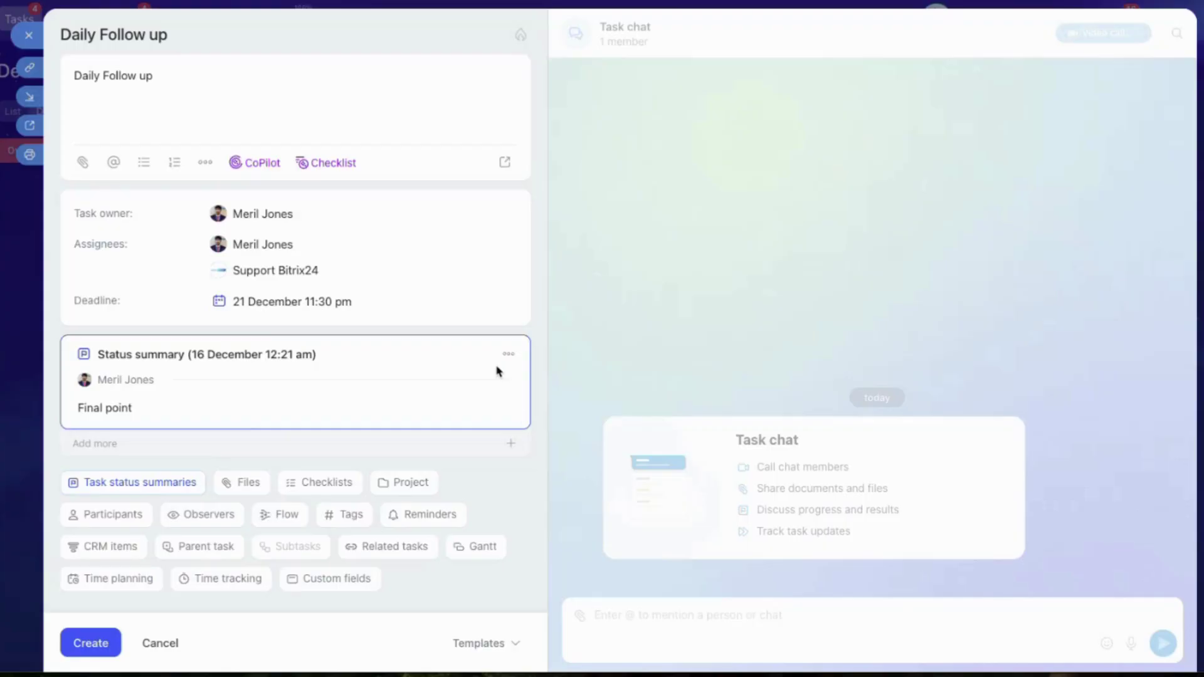
Add a second status summary reading "Final Point 2" and review the list of all summaries.
click(509, 444)
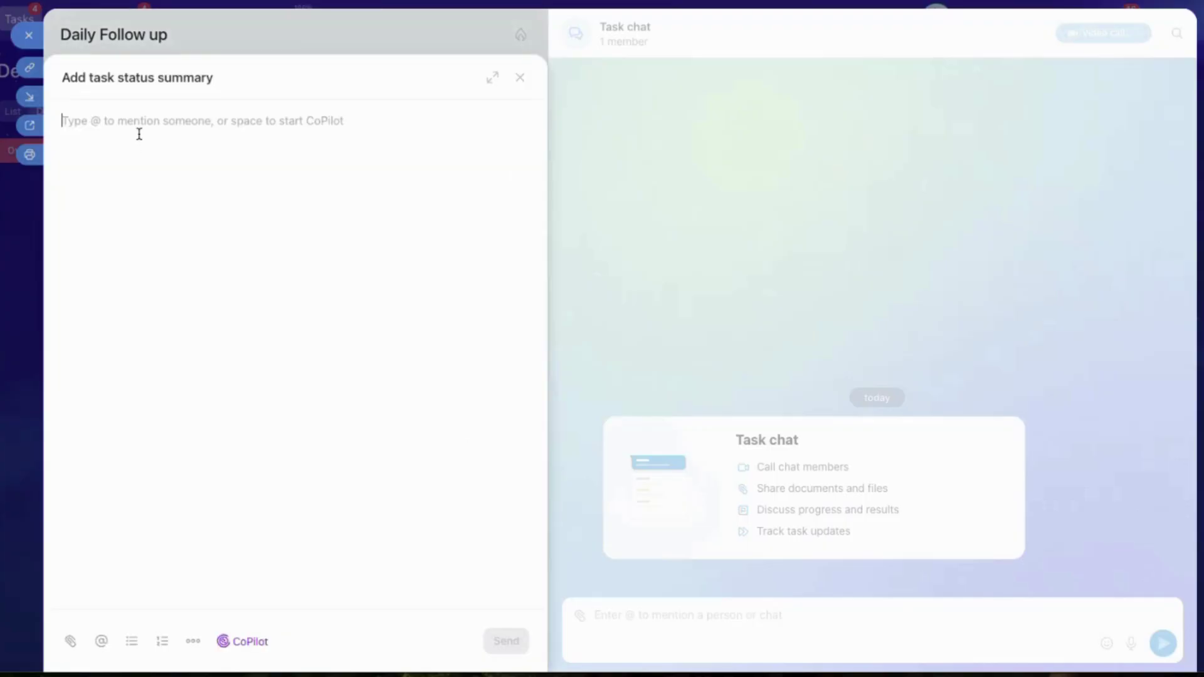
text(Final Point 2)
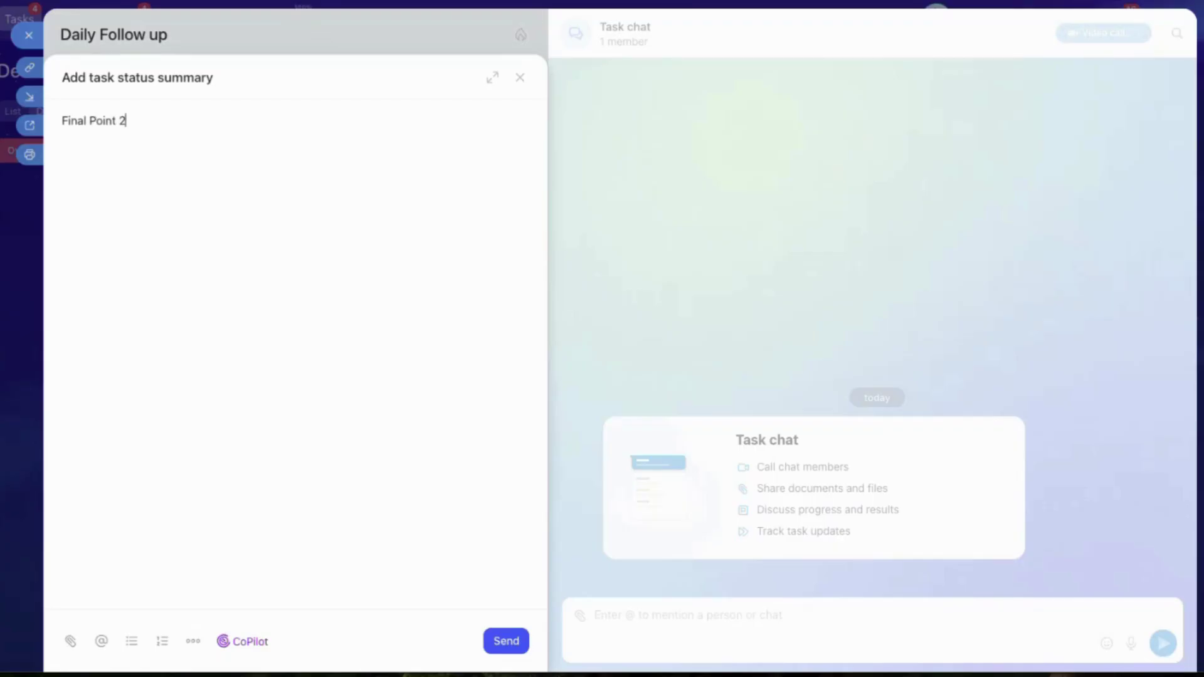
click(510, 644)
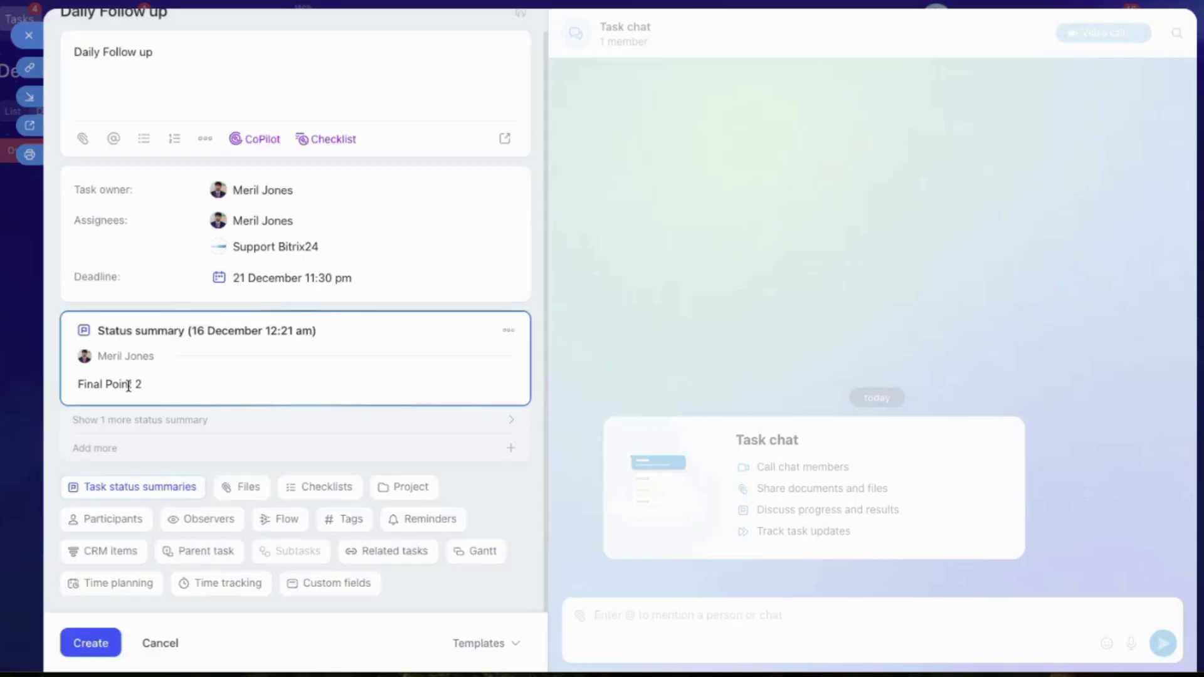
click(145, 420)
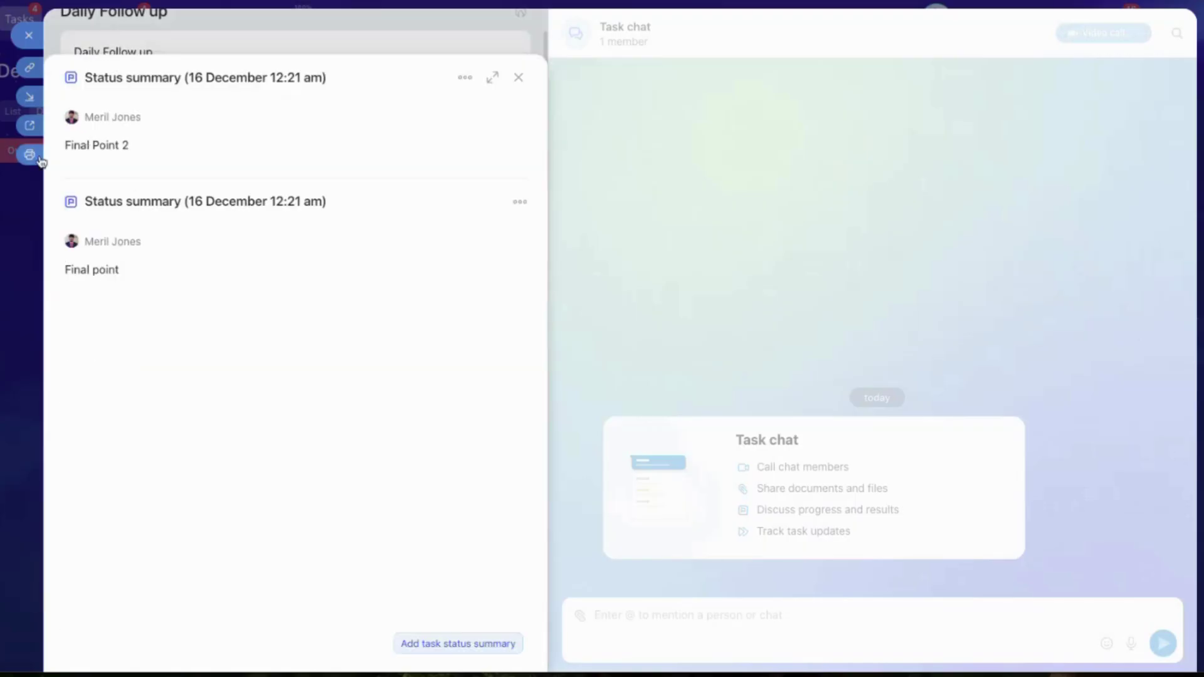
click(518, 77)
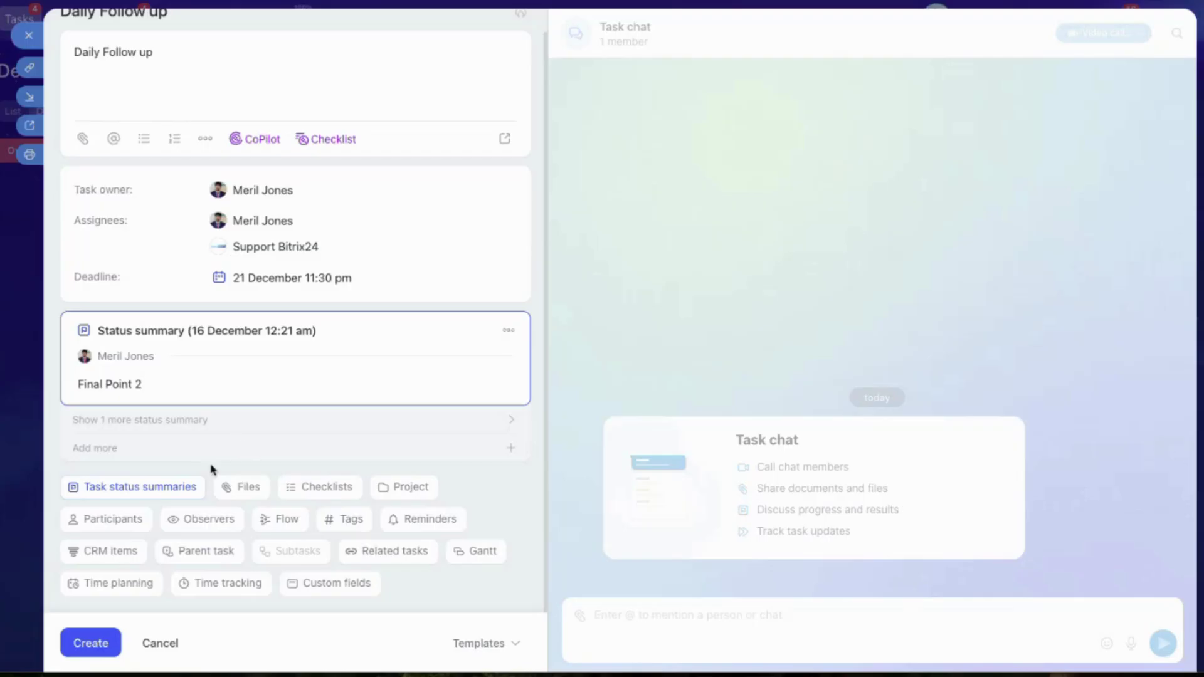
Check the file attachment options, and add and save a checklist with five items named 1, 2, 3, 4 and 5.
click(239, 487)
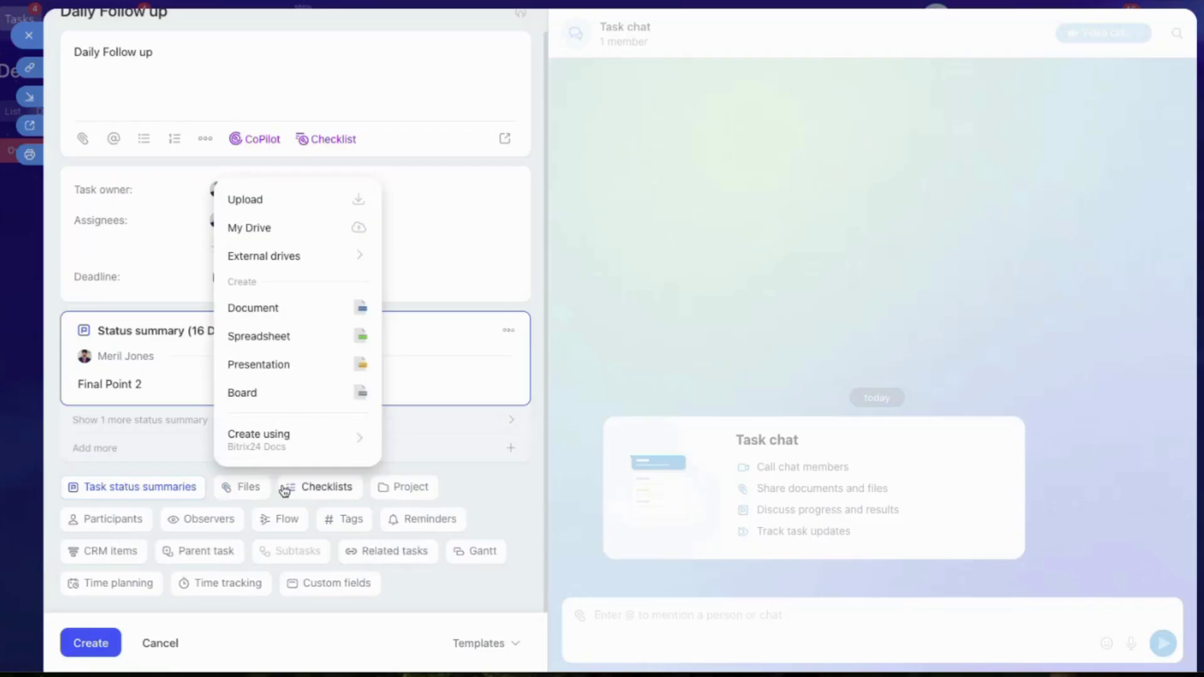
click(492, 491)
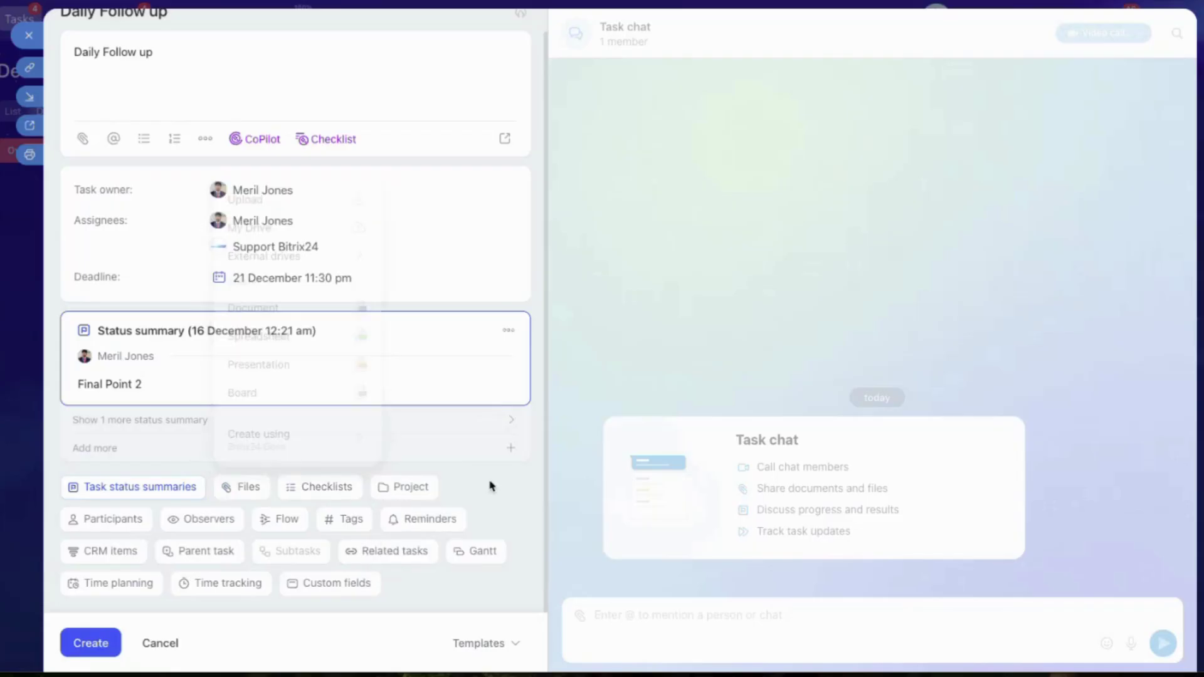
click(306, 493)
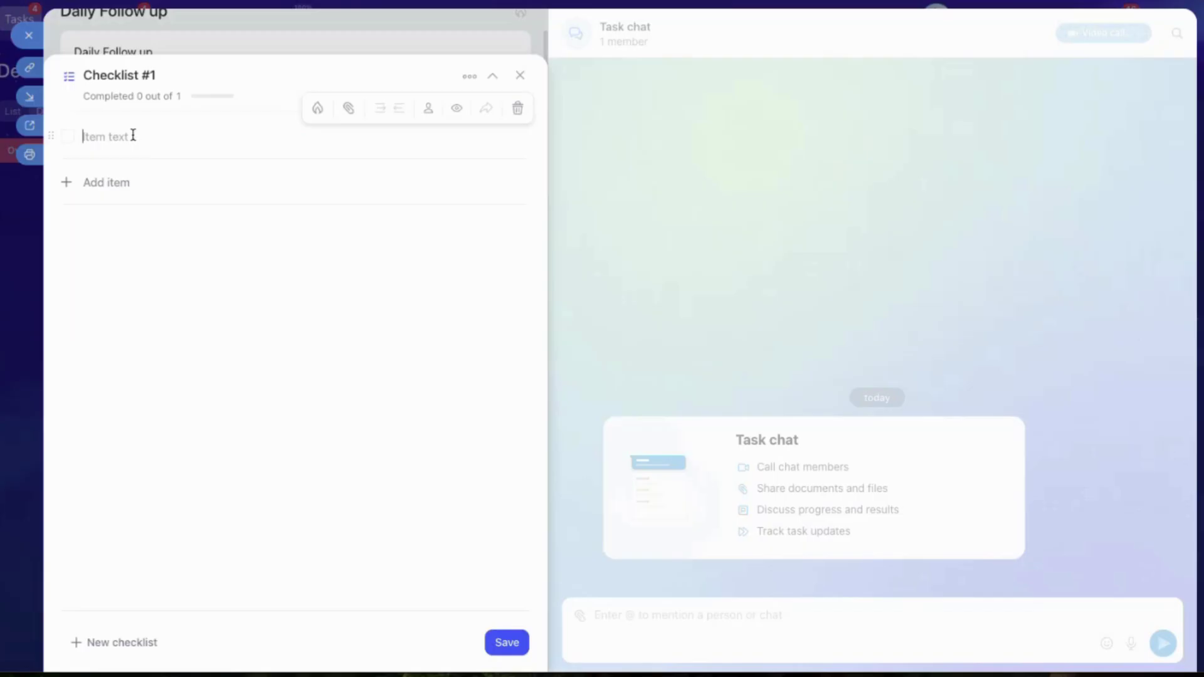
text(1)
key(Return)
text(2)
key(Return)
text(3)
key(Return)
text(4 5)
key(Return)
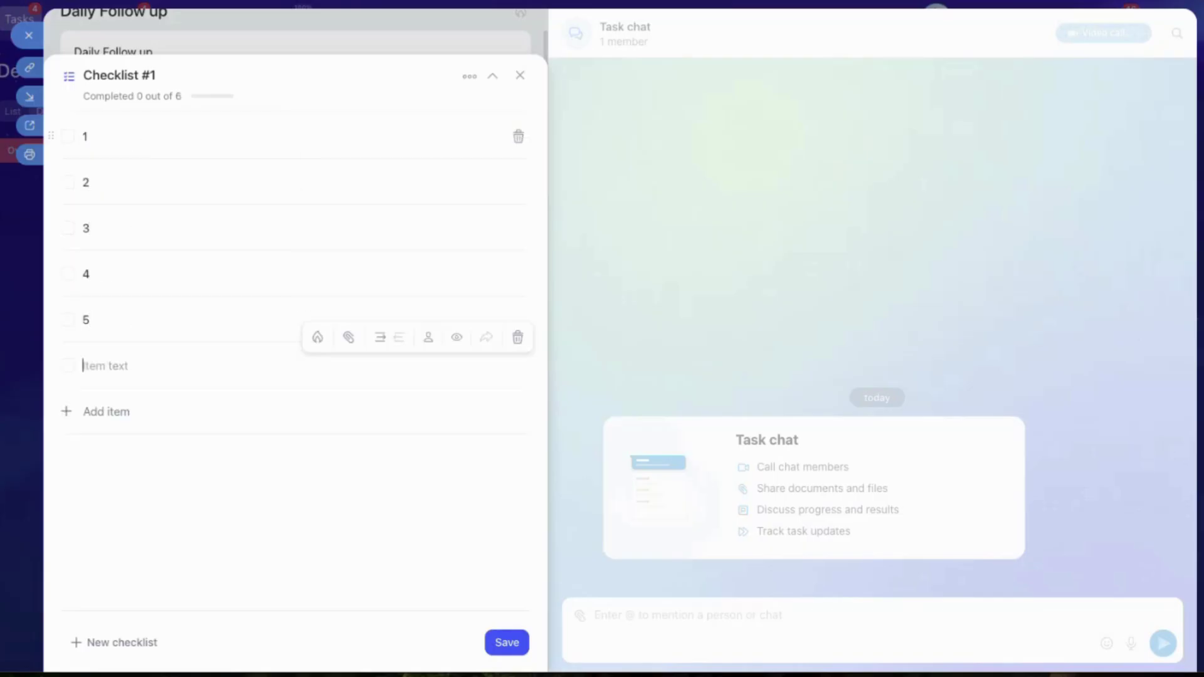
click(501, 642)
scroll(215, 373, up, 3)
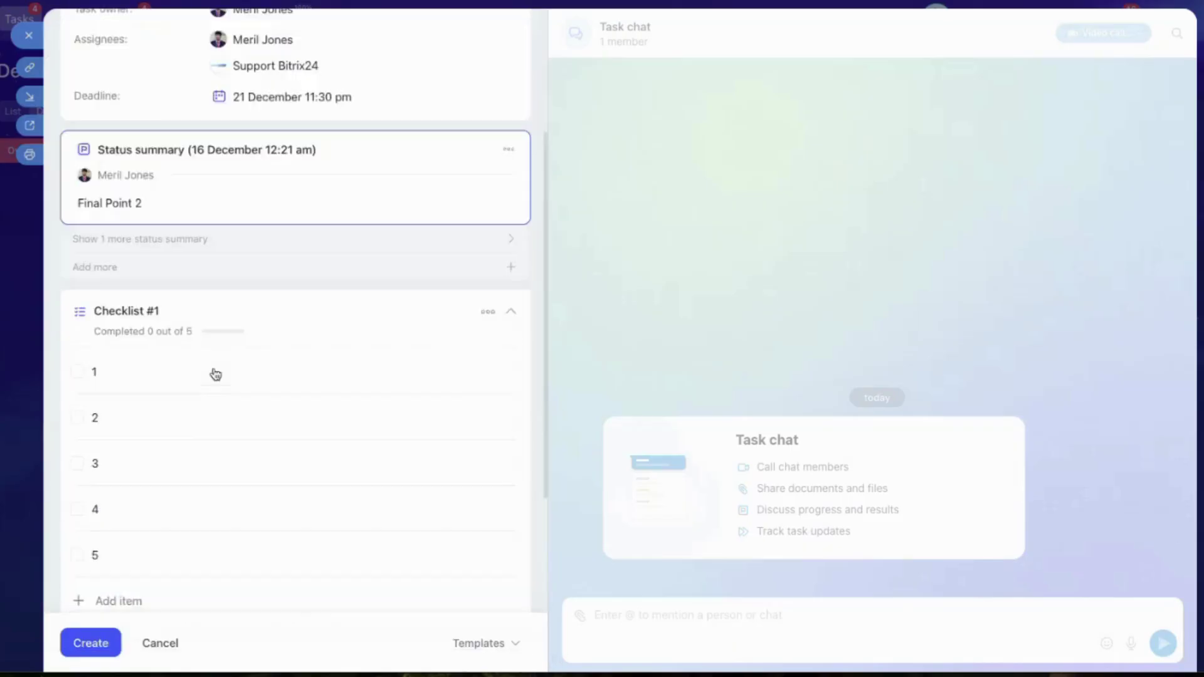
Link the task to the TCS workgroup as its project.
scroll(216, 374, up, 1)
scroll(216, 373, down, 5)
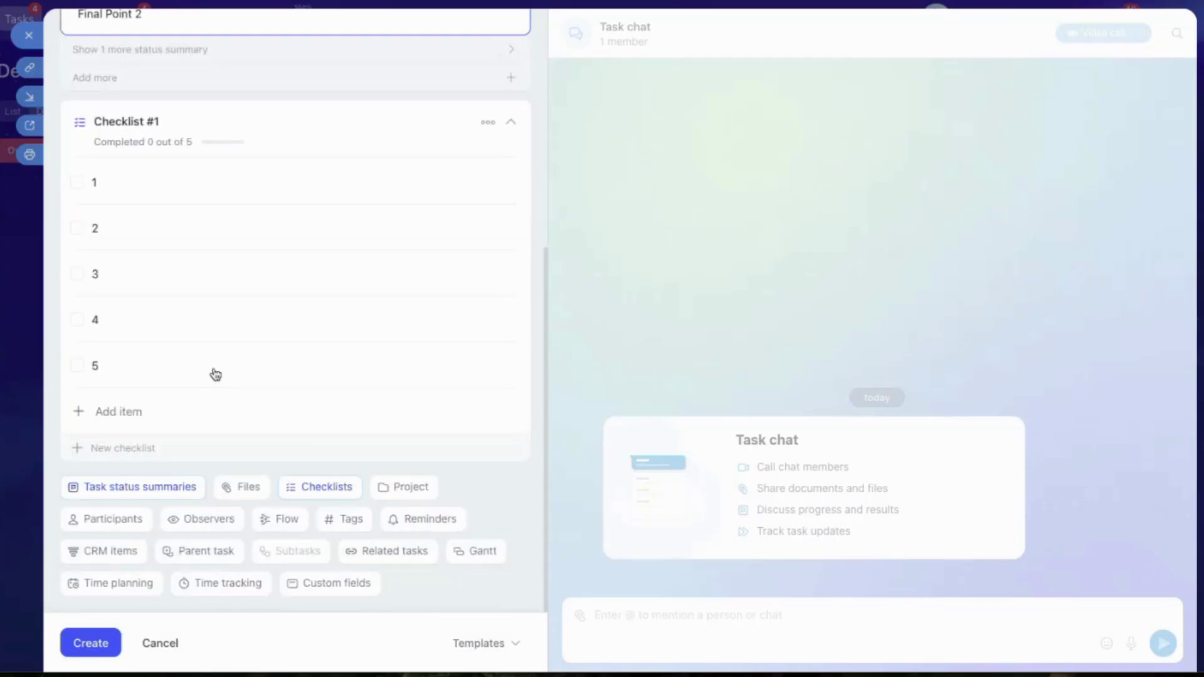
click(405, 491)
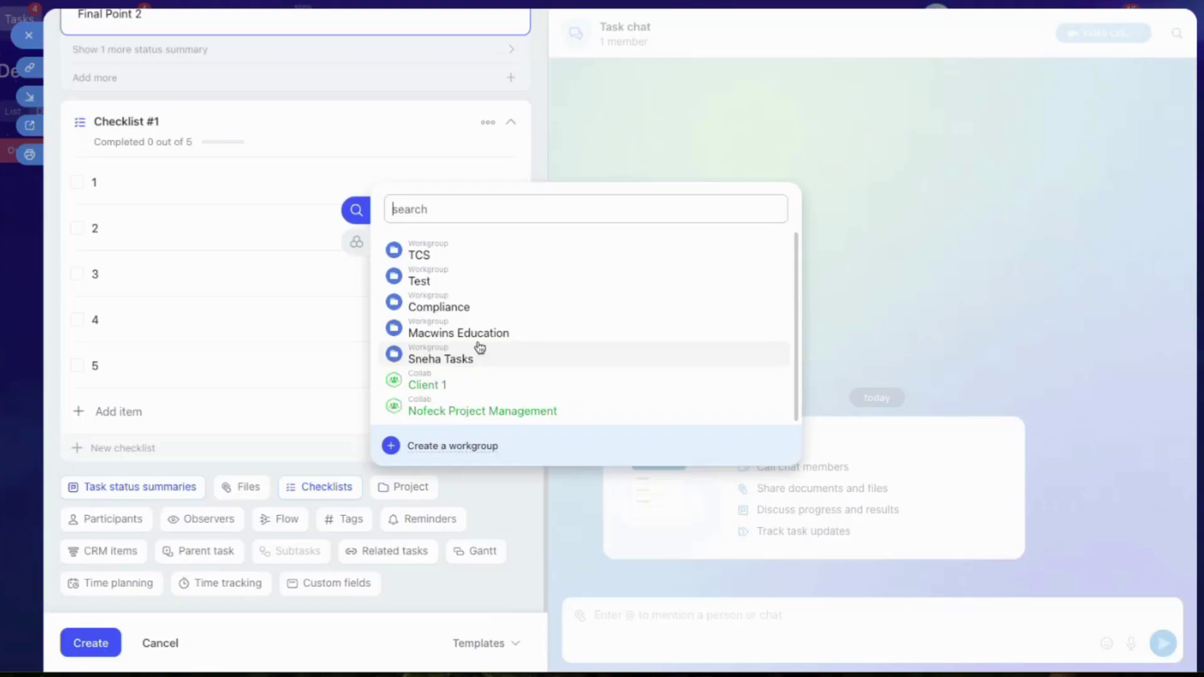
click(449, 257)
scroll(370, 516, down, 1)
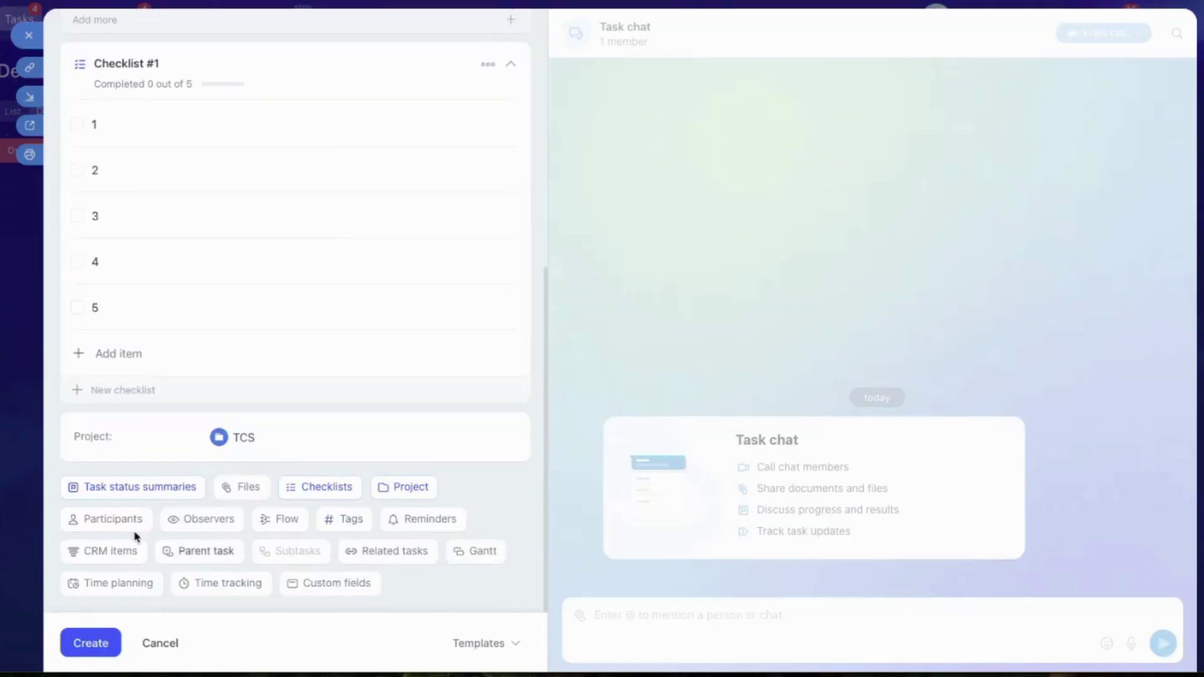
Add Support Bitrix24 as a participant of the task.
click(115, 519)
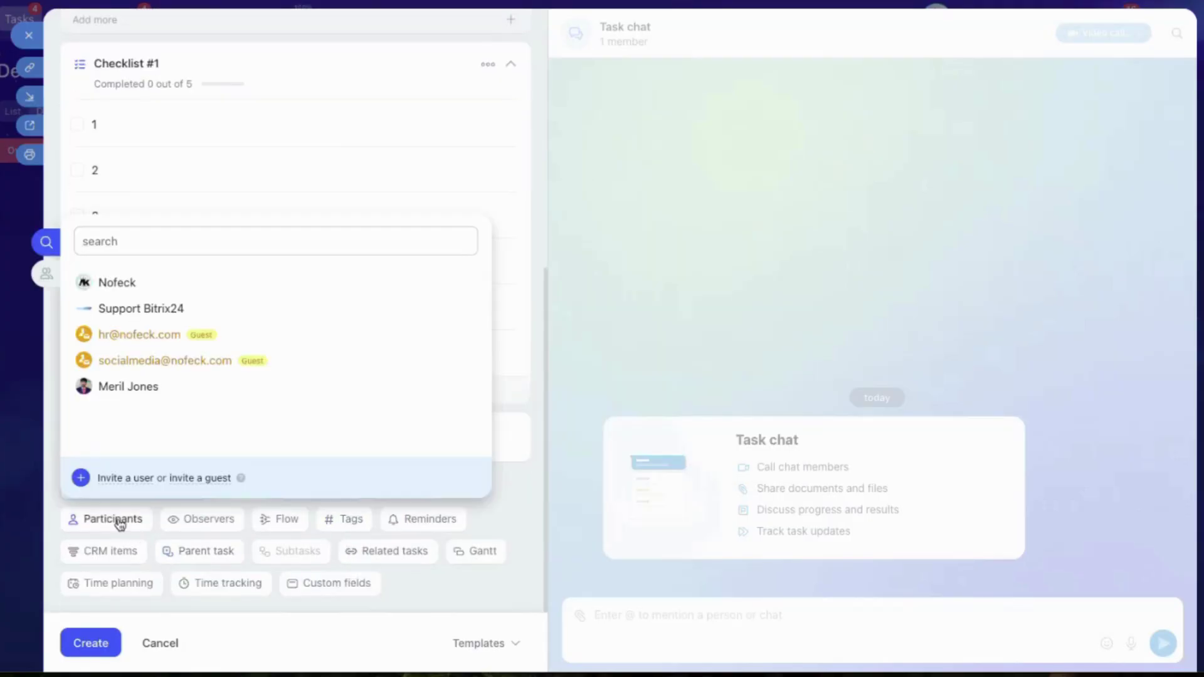
click(152, 309)
click(506, 498)
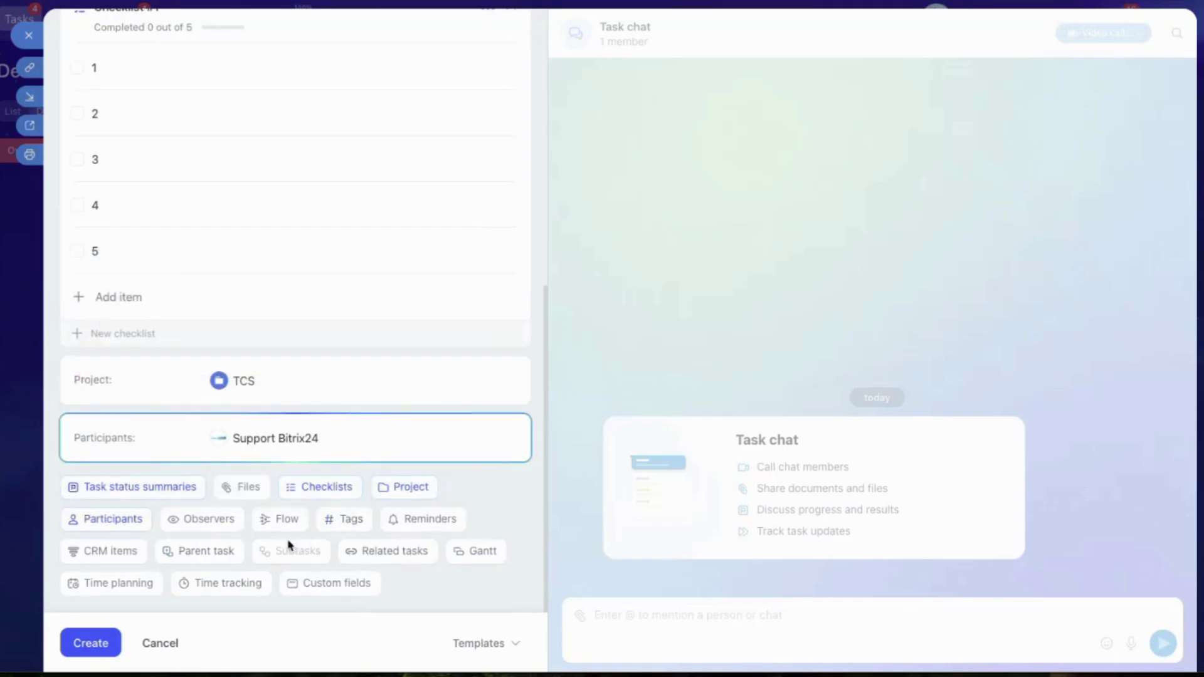
Add the last listed user and the HR guest account as observers of the task.
click(219, 522)
click(229, 386)
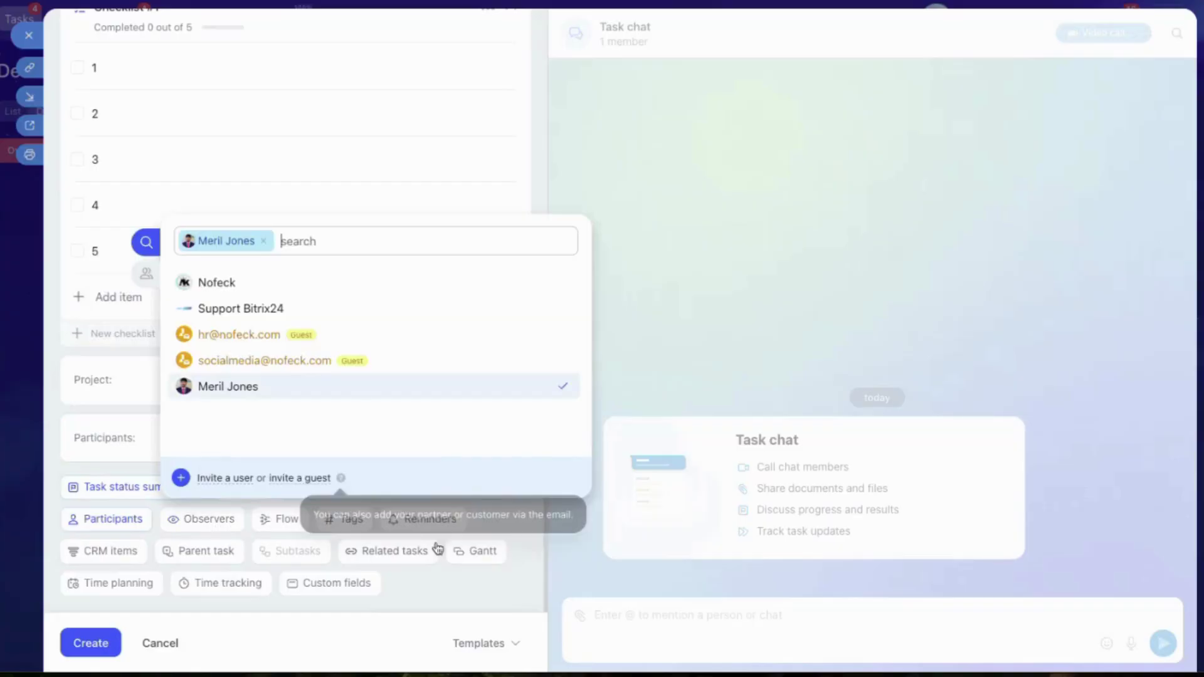
click(367, 334)
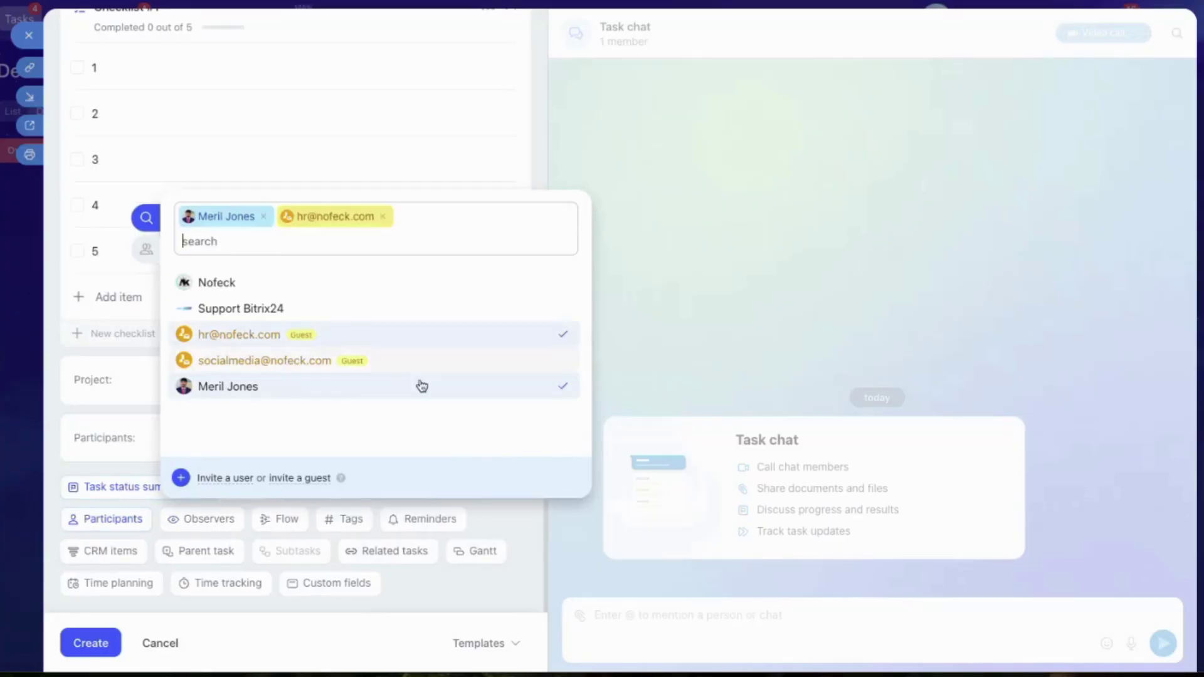
click(535, 524)
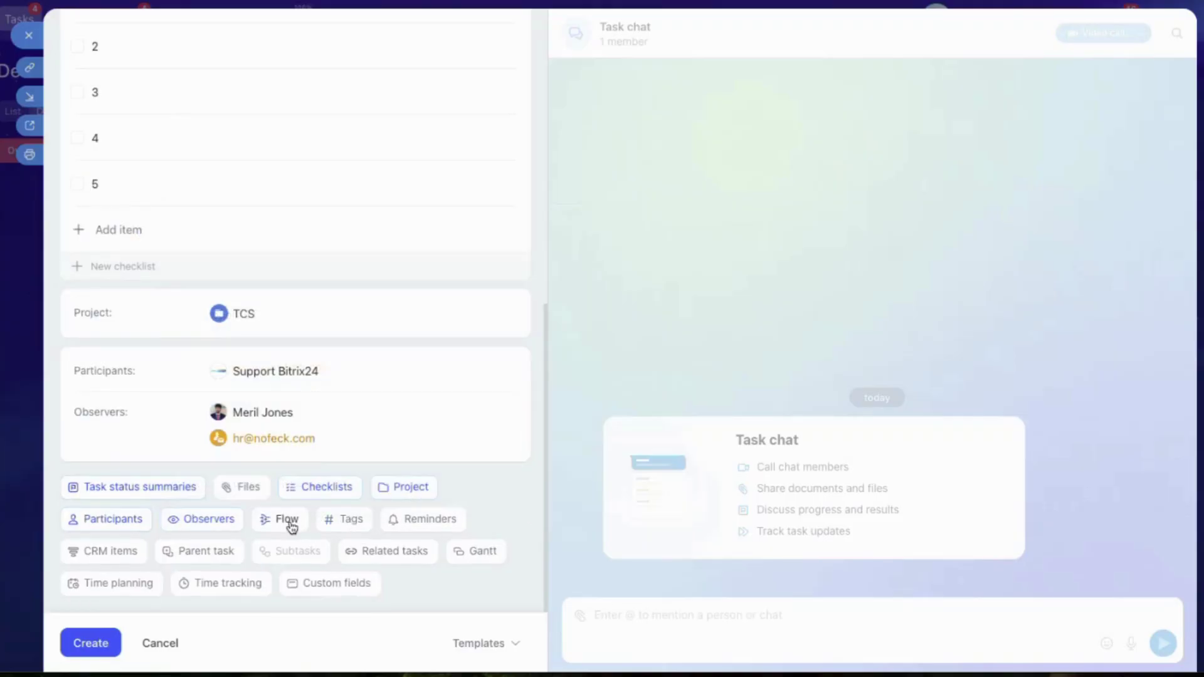
Check the flow options for the task, and add the tag crm to it.
click(287, 522)
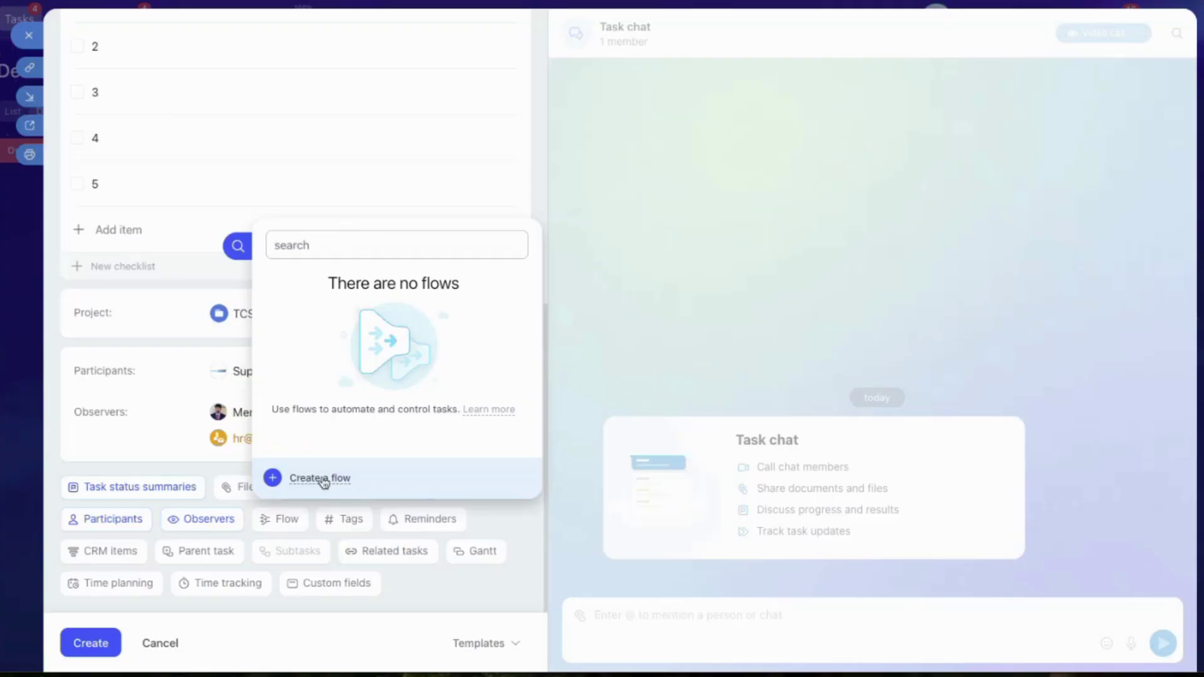
click(491, 516)
click(357, 529)
click(394, 285)
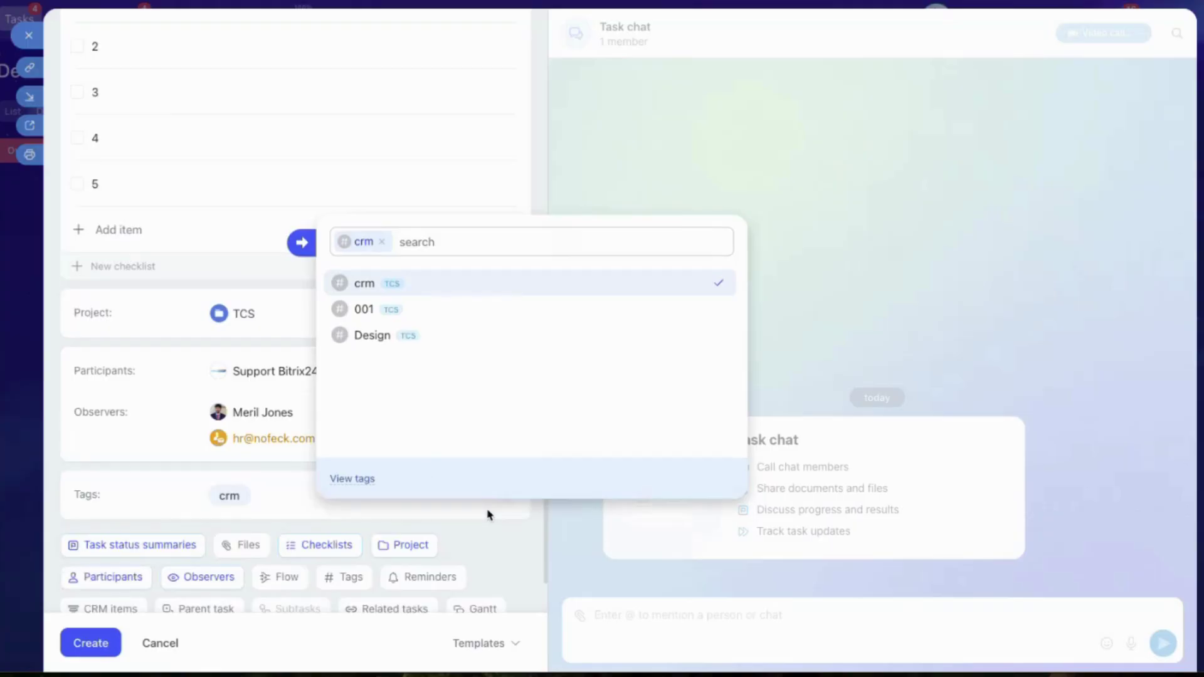
click(489, 514)
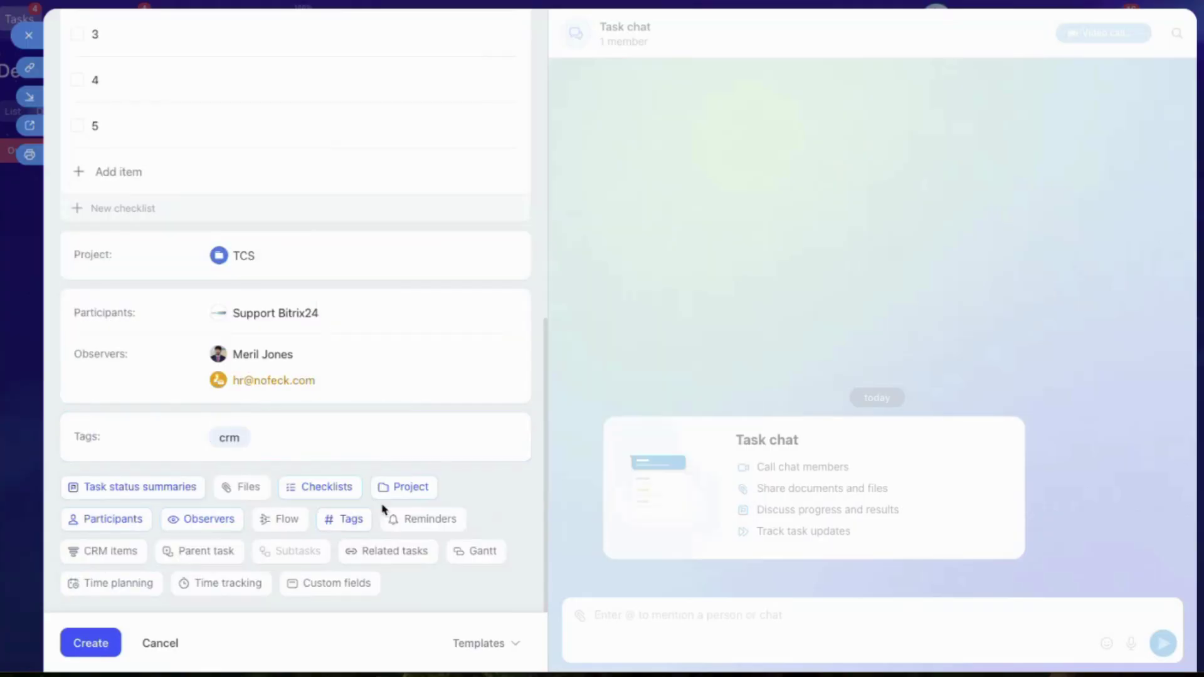
Examine the recipient, timing, date and type options for a reminder, and leave without adding one.
click(448, 524)
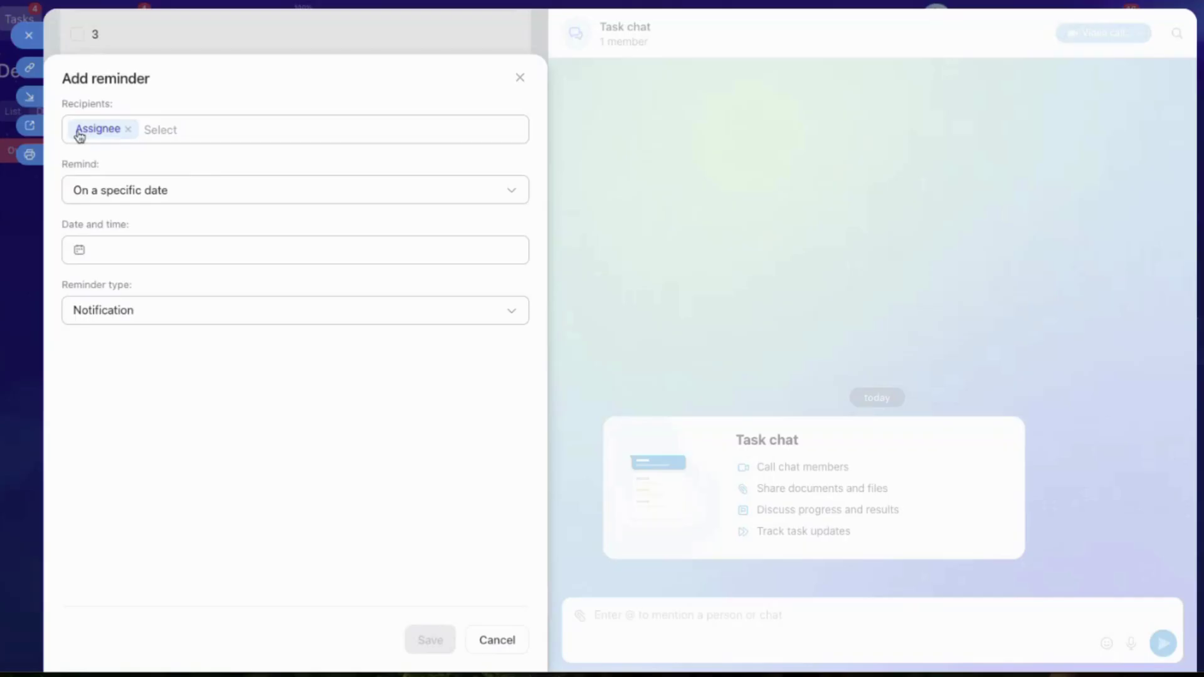
click(170, 130)
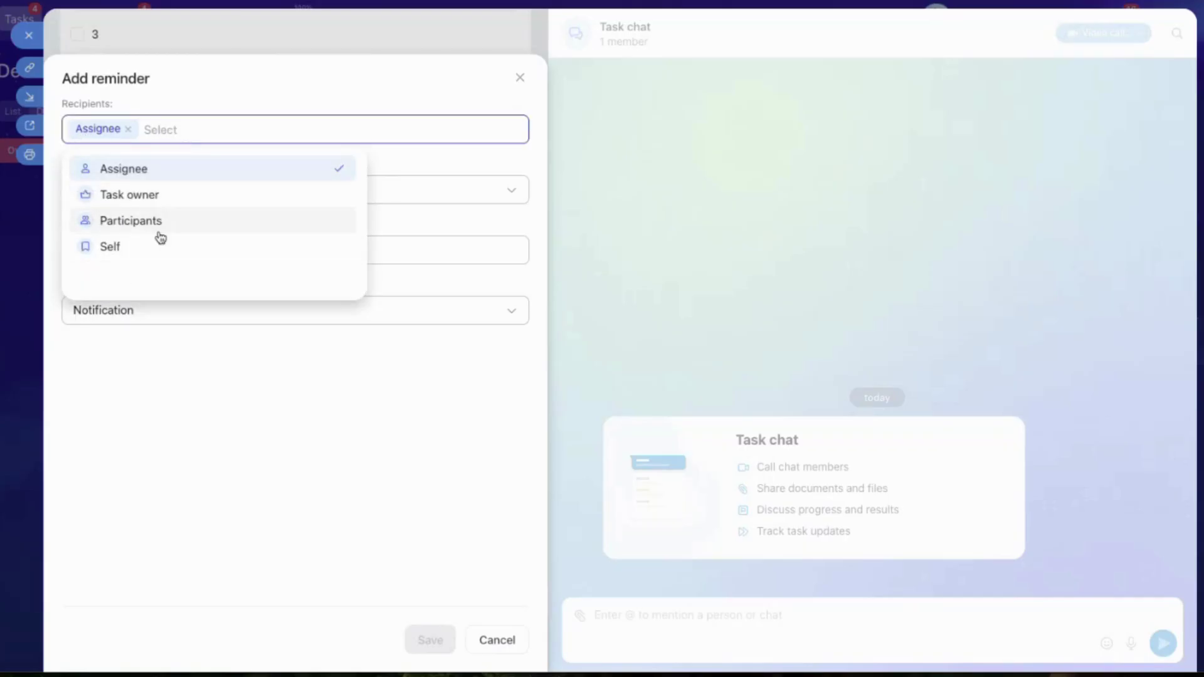
click(151, 355)
click(141, 181)
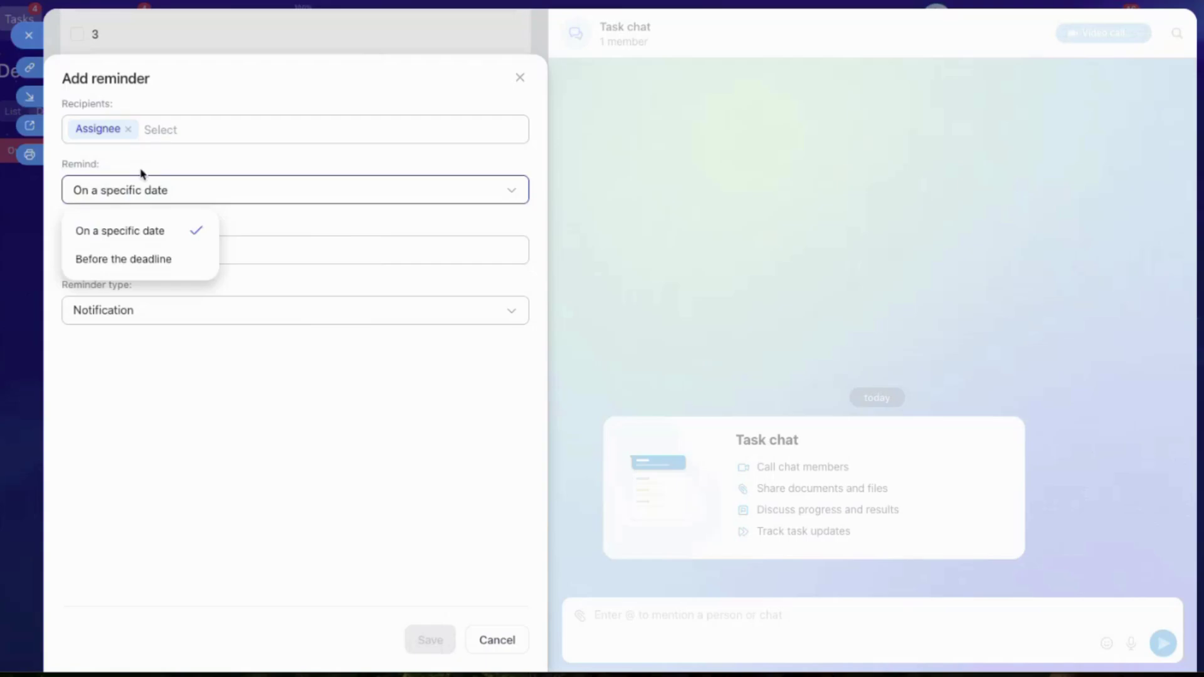
click(167, 376)
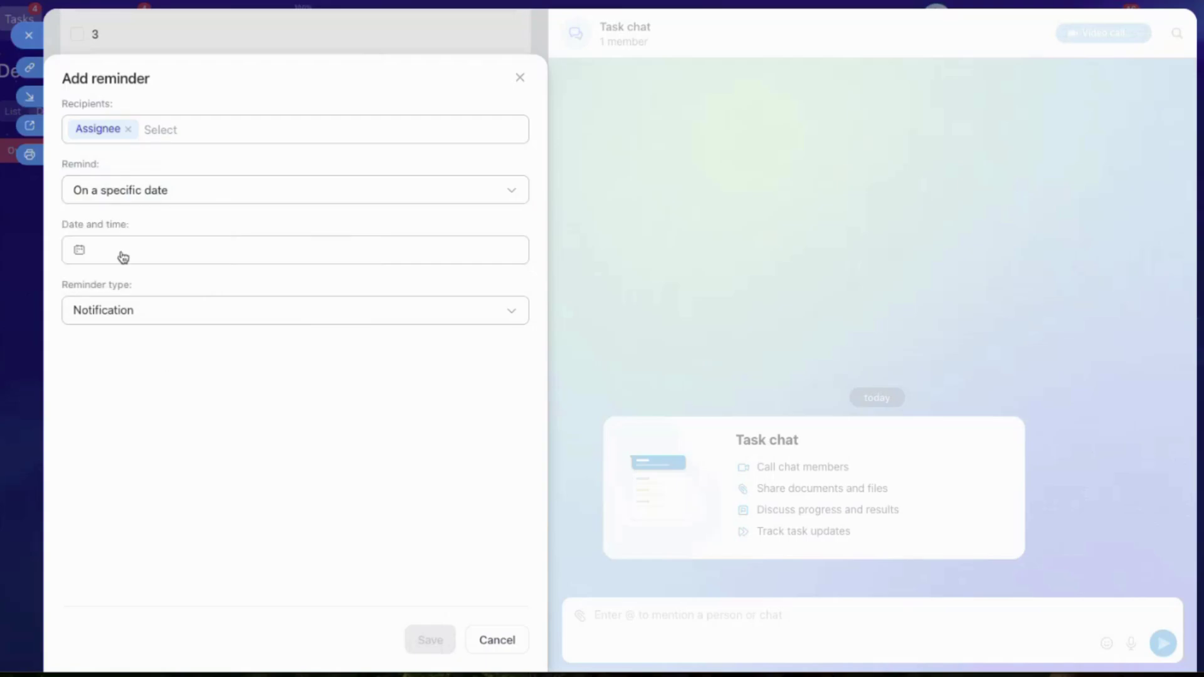
click(123, 257)
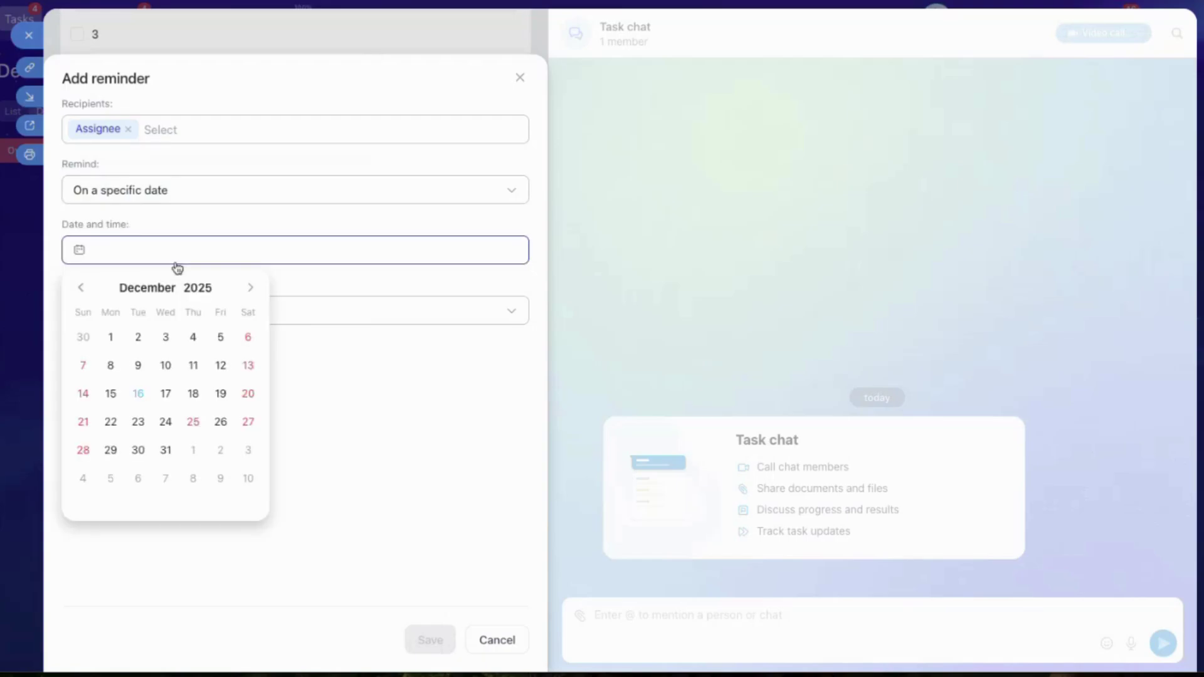
click(312, 414)
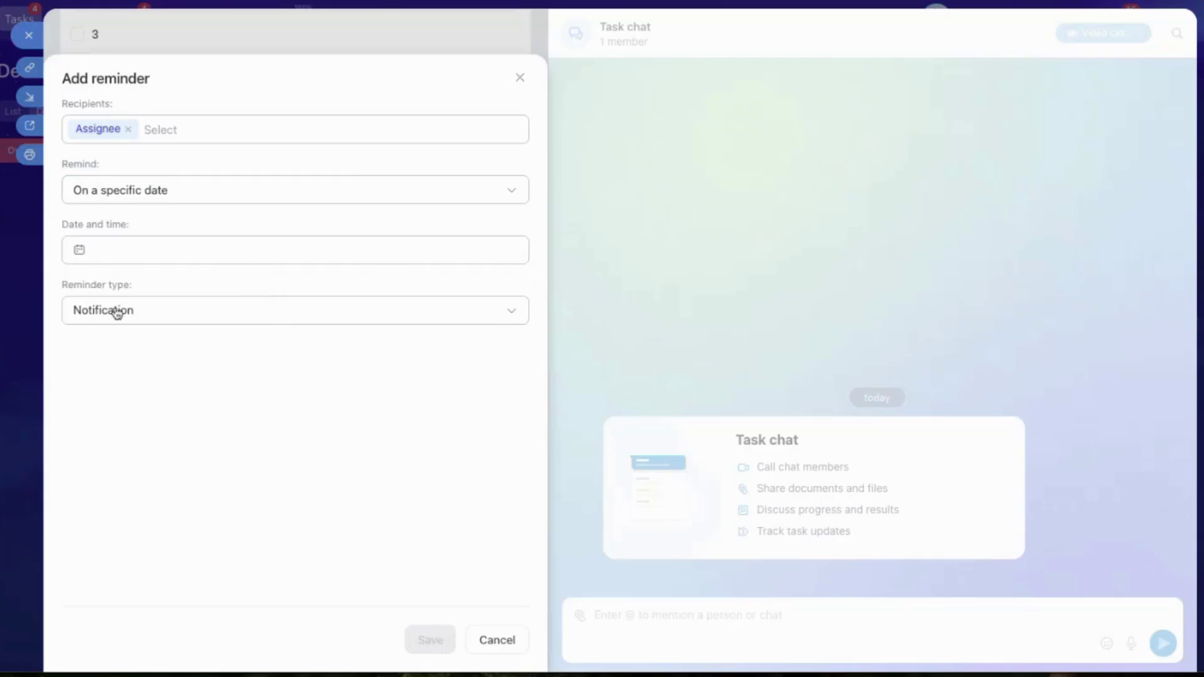
click(113, 310)
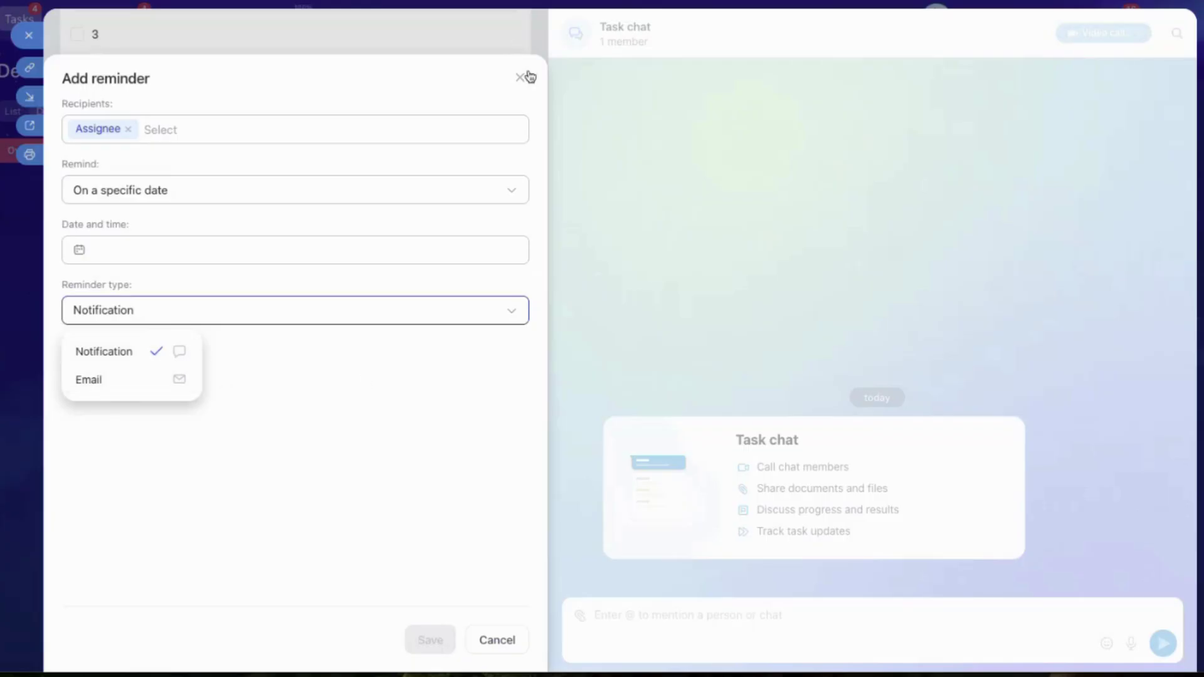
click(520, 79)
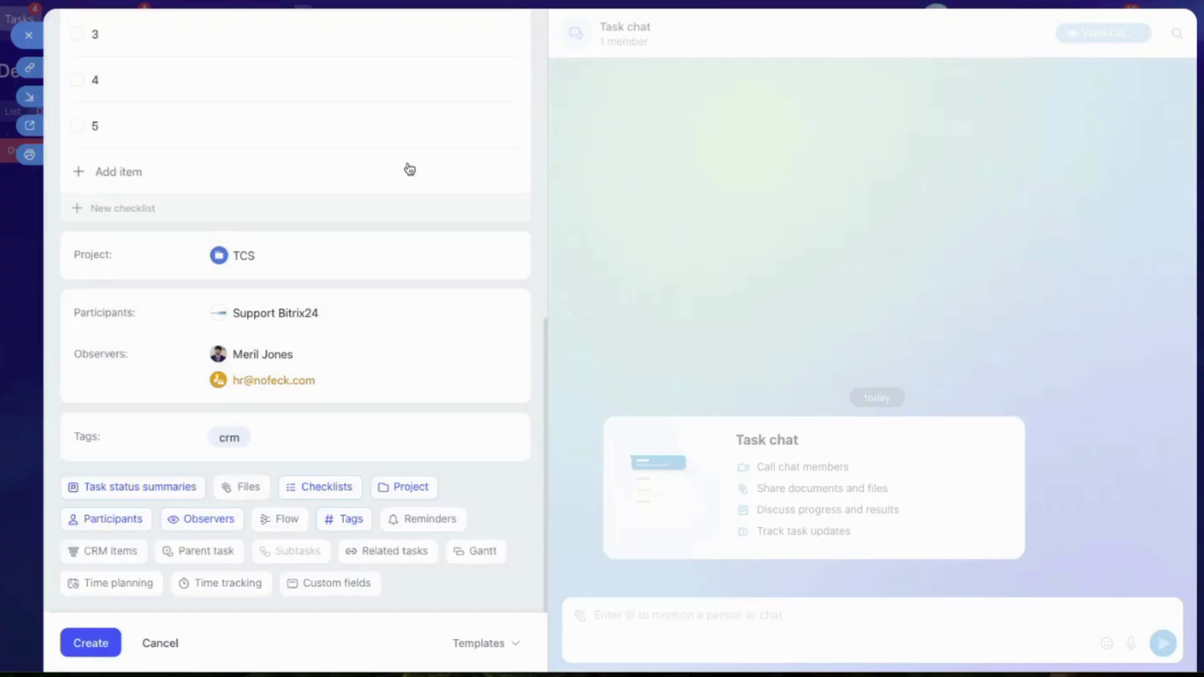
Link the first recently listed deal to the task as its CRM item.
click(123, 558)
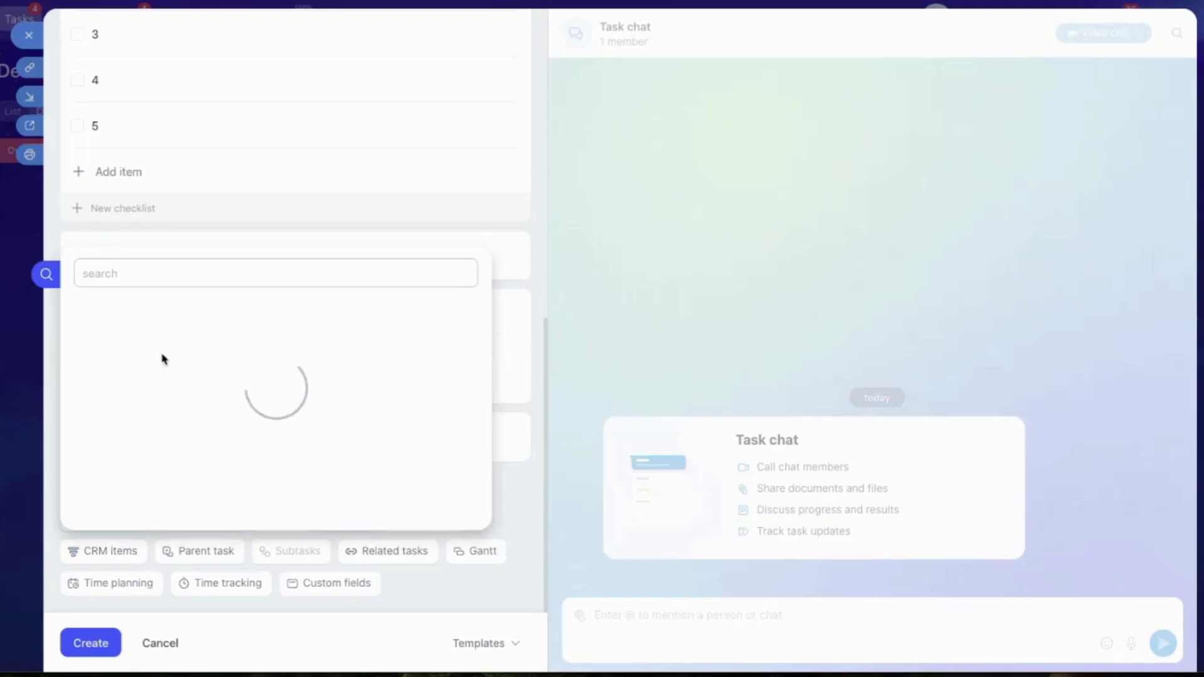
click(178, 314)
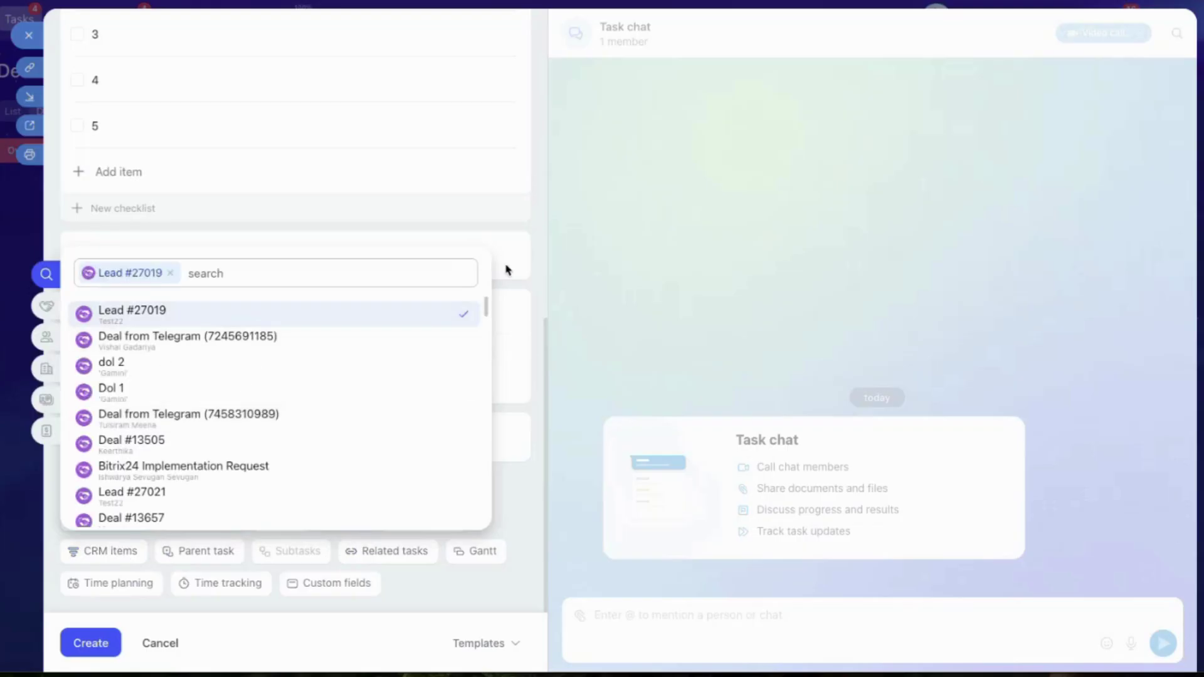
click(529, 243)
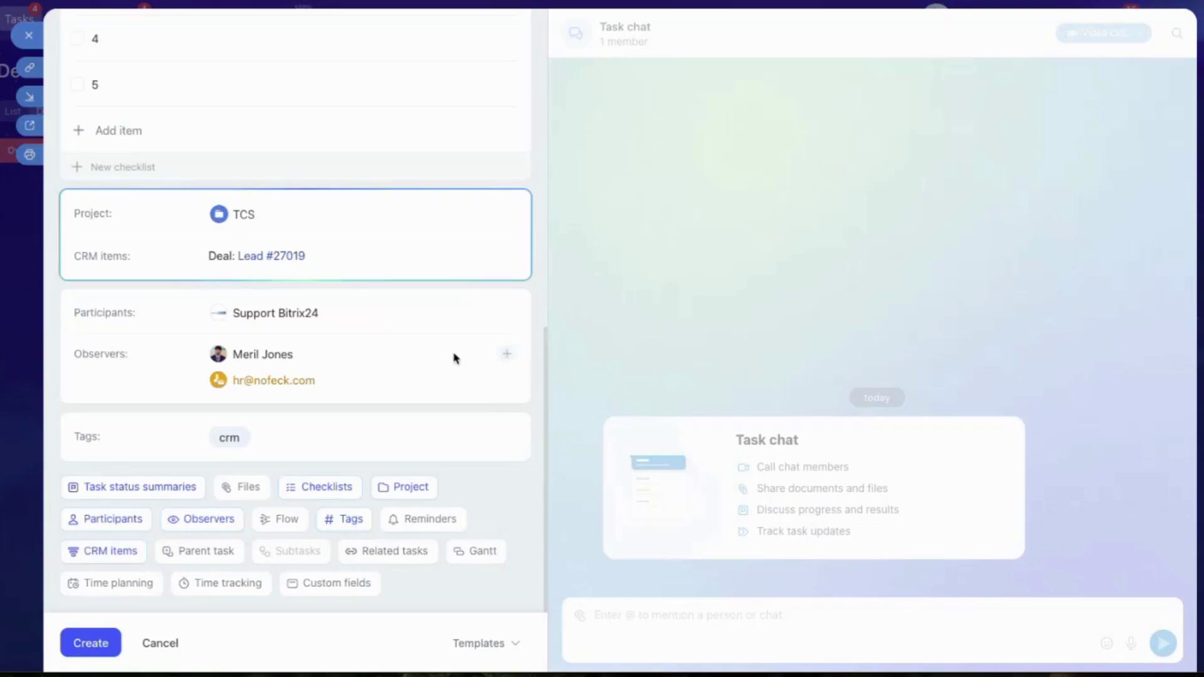
Look through the Recent and Tasks categories for a possible parent task.
click(209, 557)
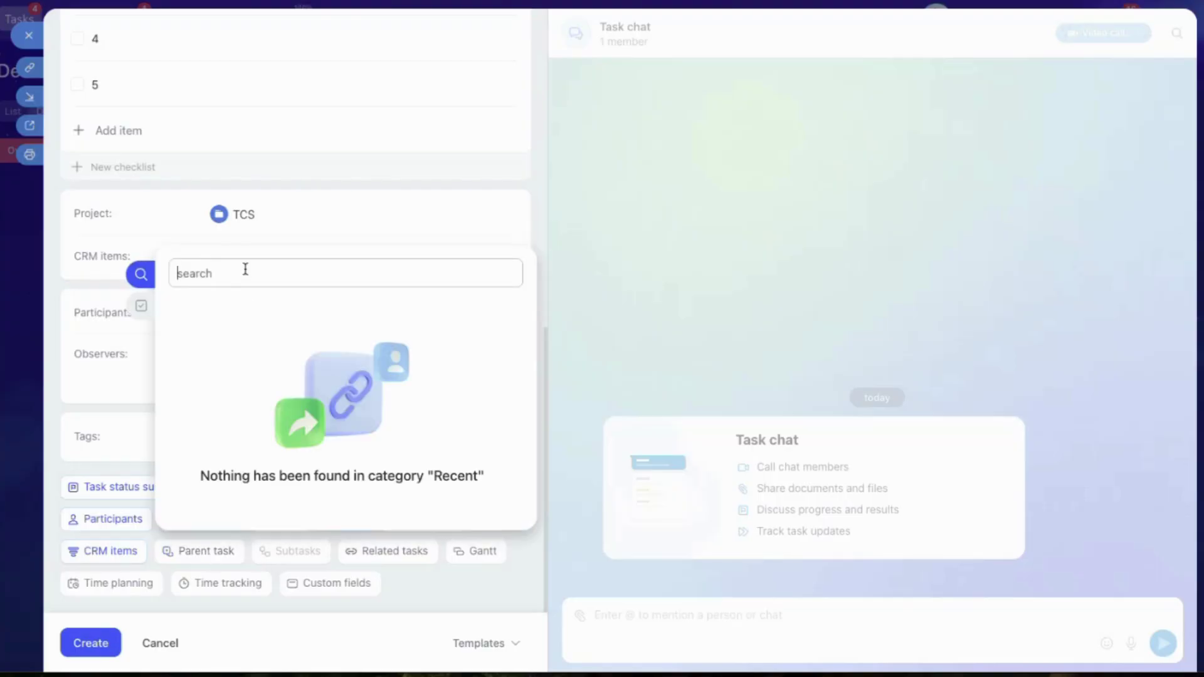
click(144, 318)
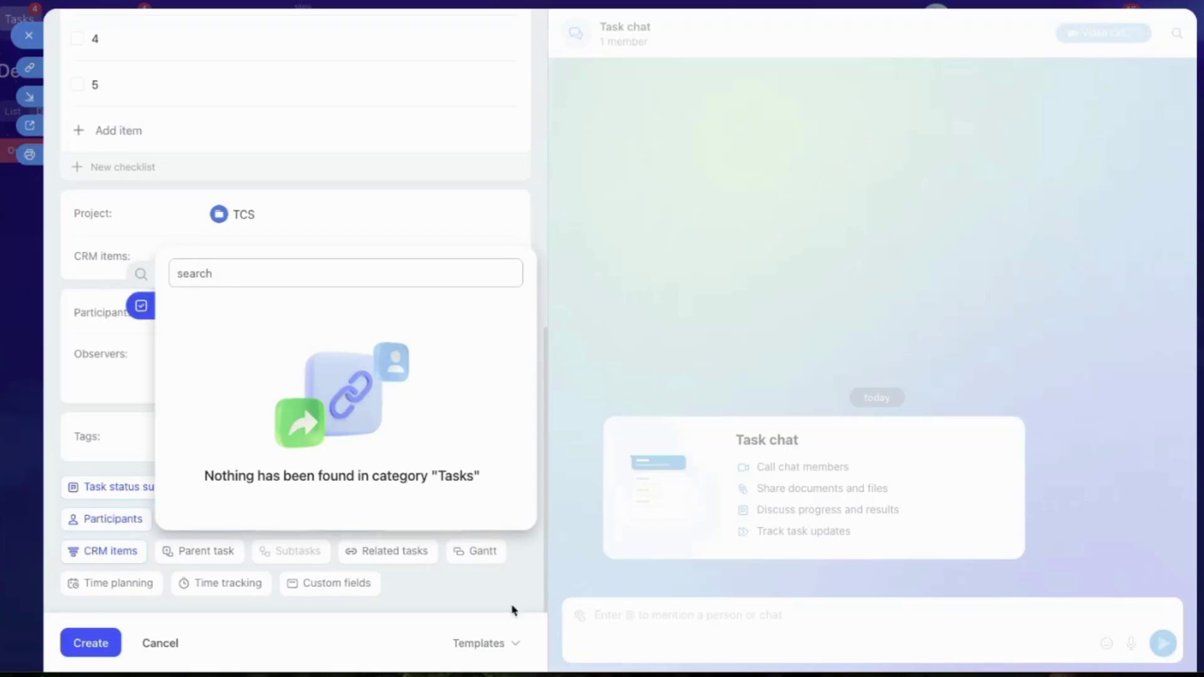
click(453, 586)
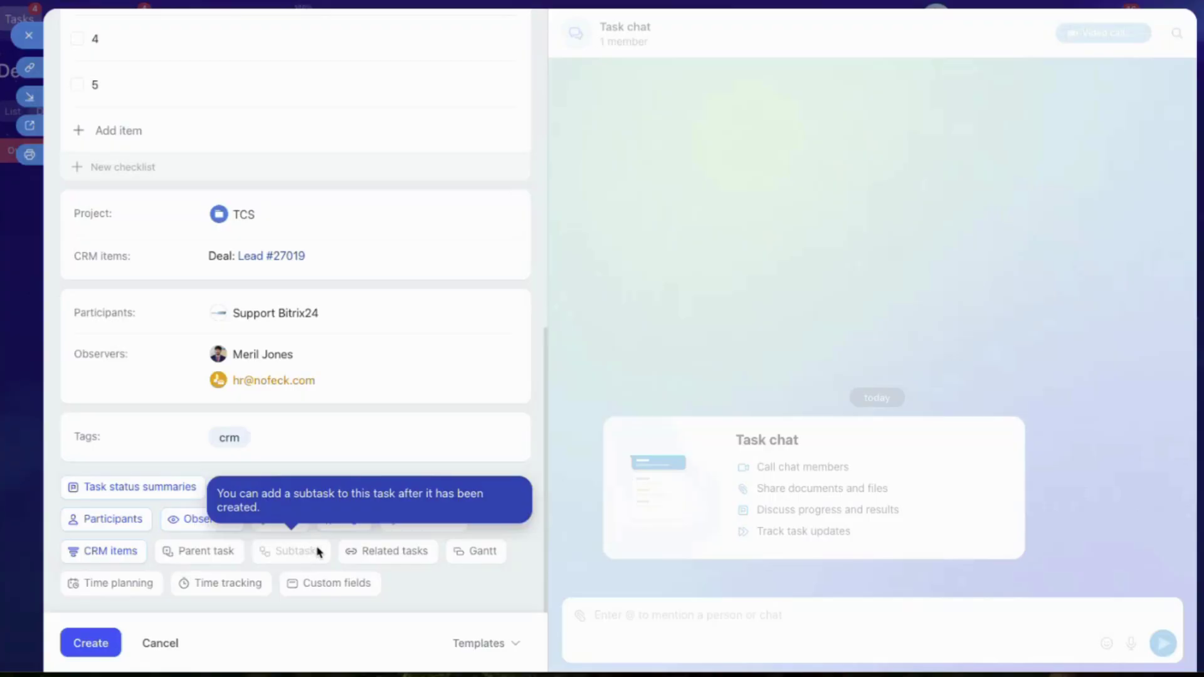
Create a new task titled "Related" and attach it as a related task.
click(391, 554)
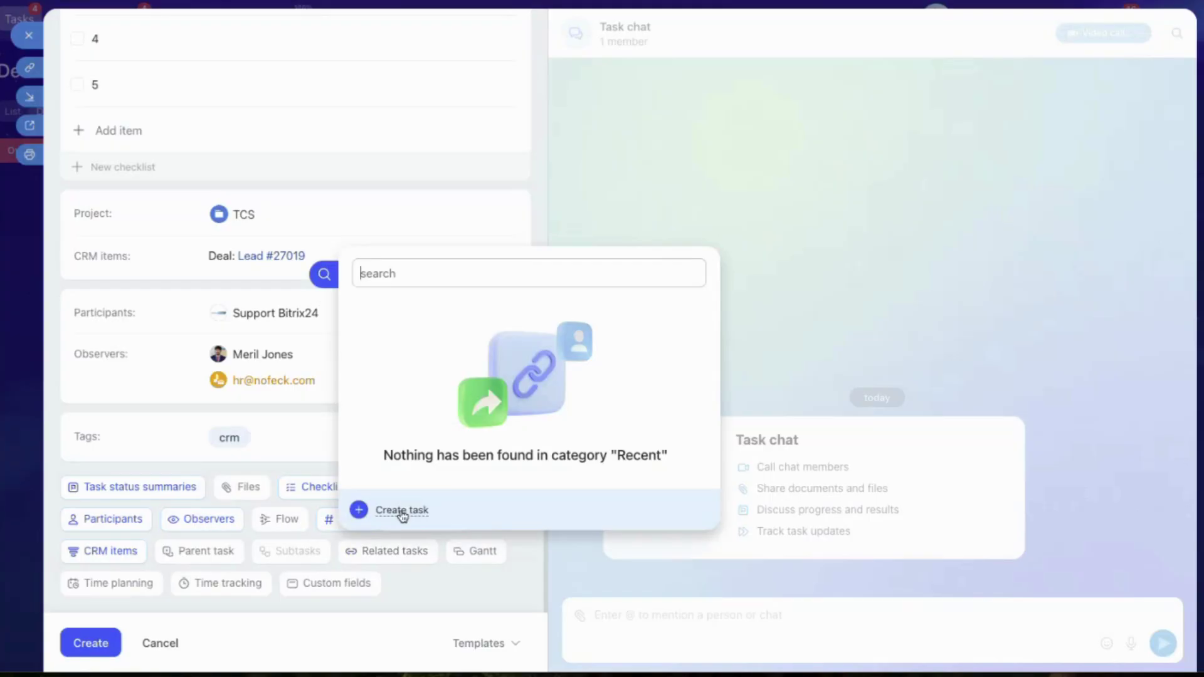
click(402, 512)
text(Related)
click(362, 425)
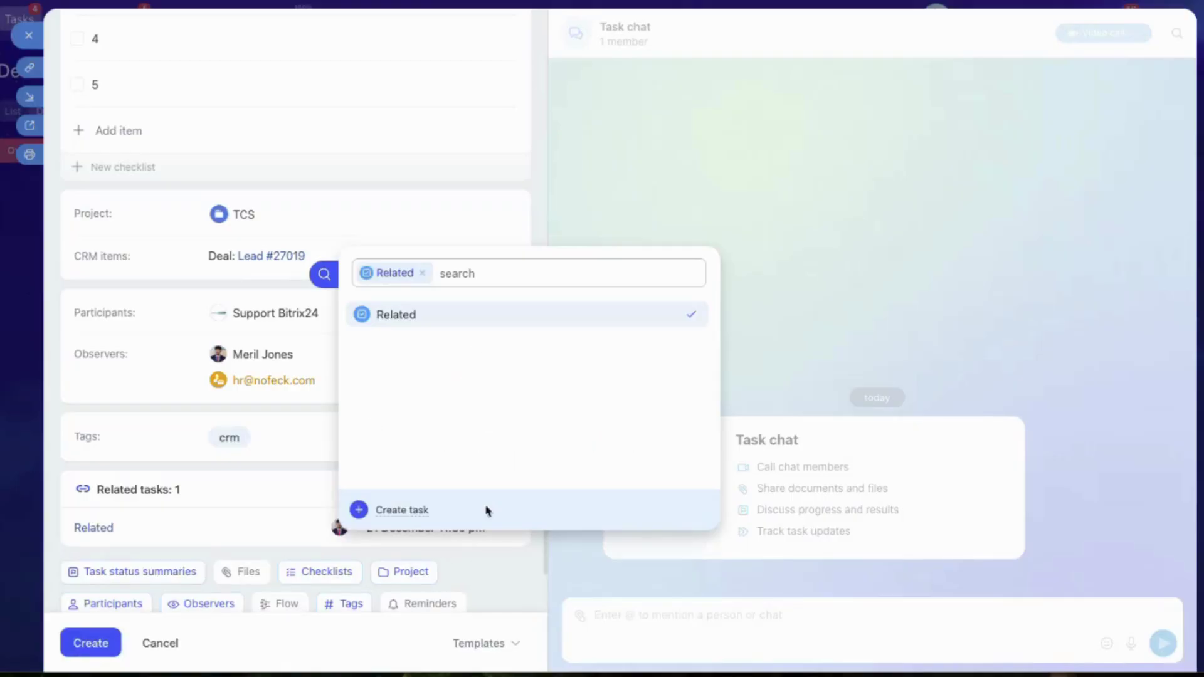
click(468, 554)
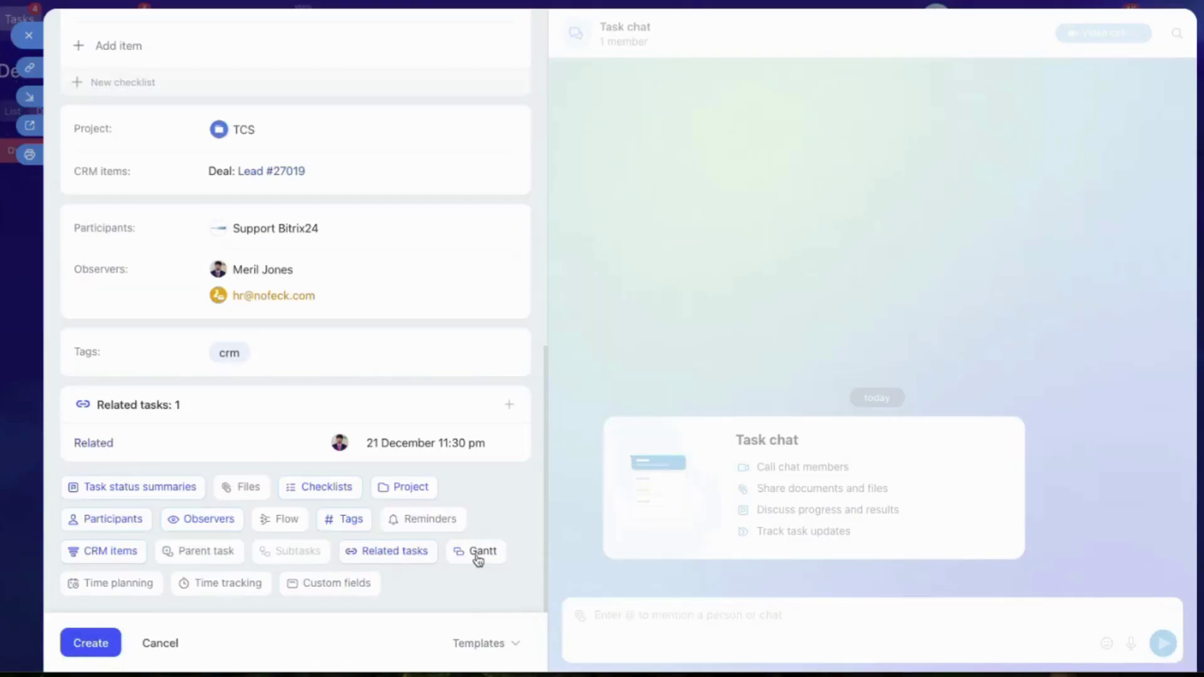
Add a Gantt dependency on the Related task, keeping the Finish-to-Start (FS) type after reviewing the other dependency types.
click(478, 555)
click(552, 376)
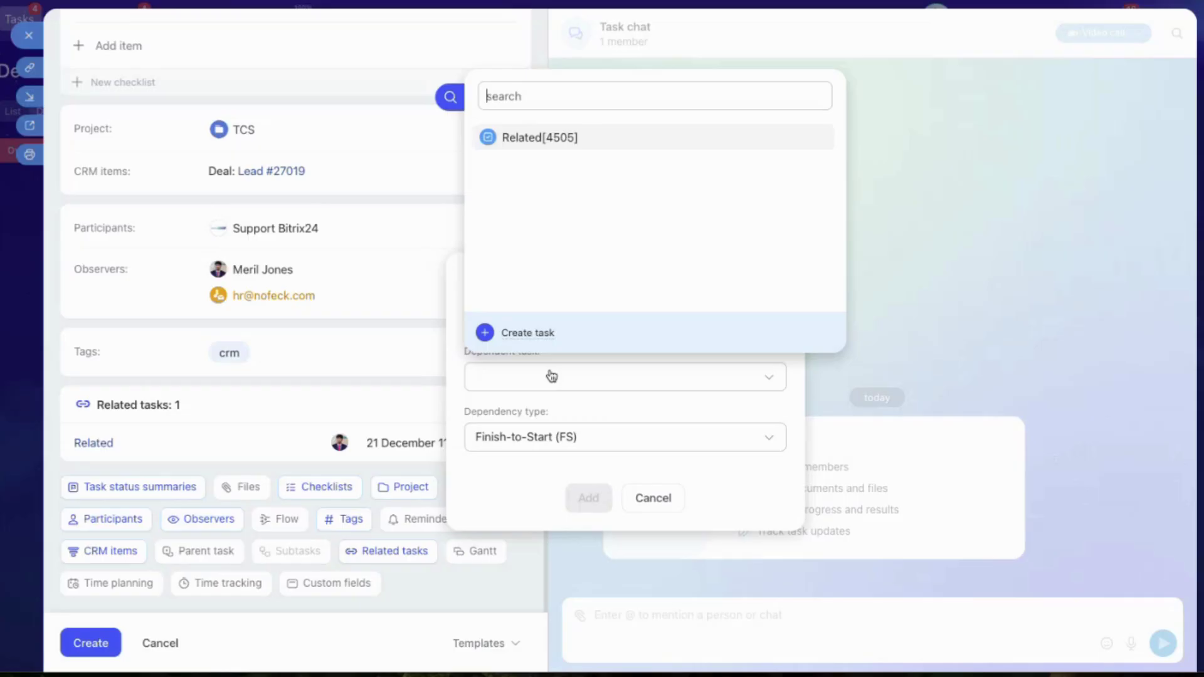
click(539, 138)
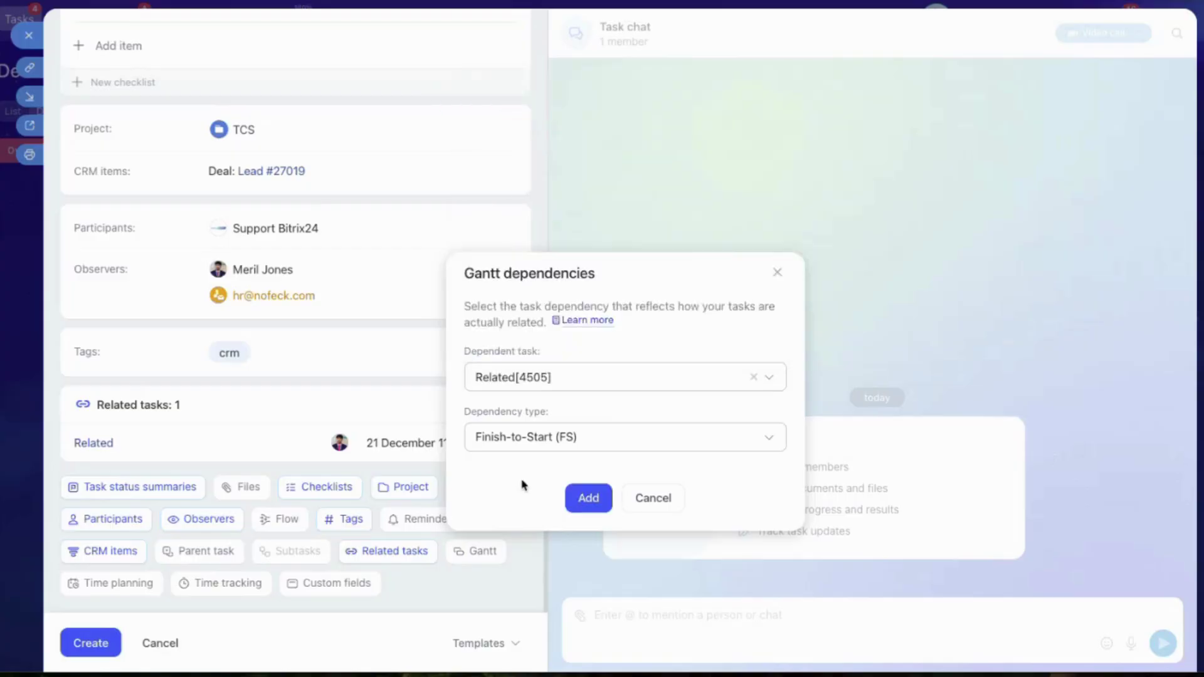
click(562, 439)
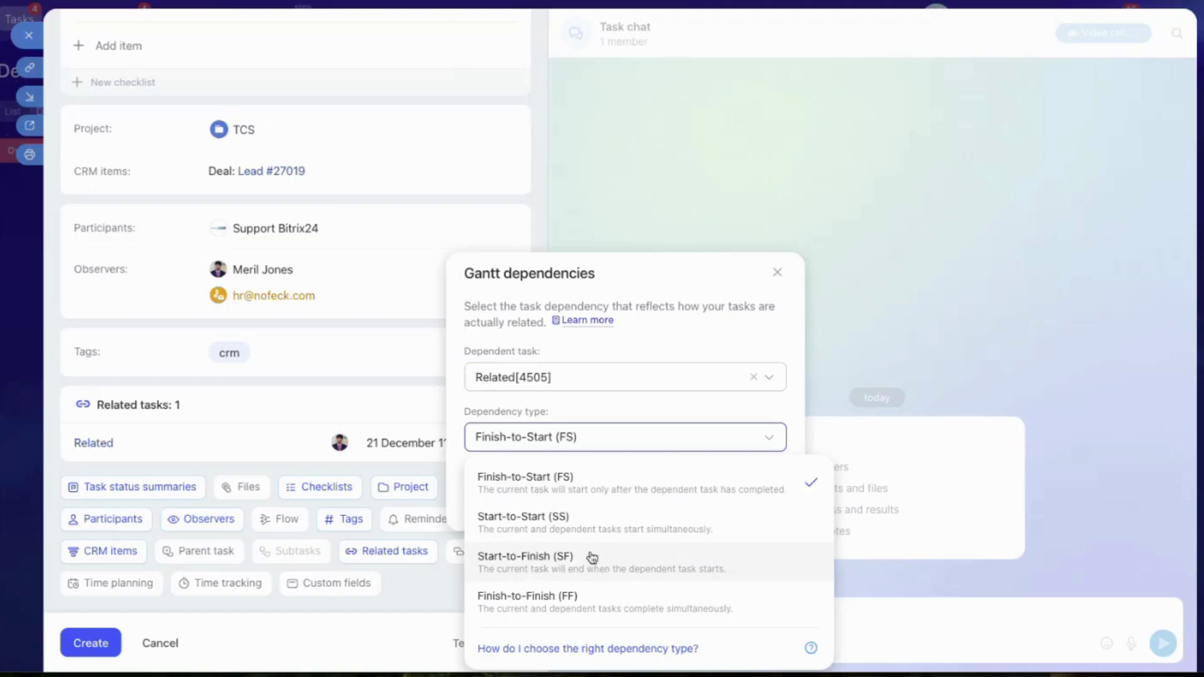
click(450, 592)
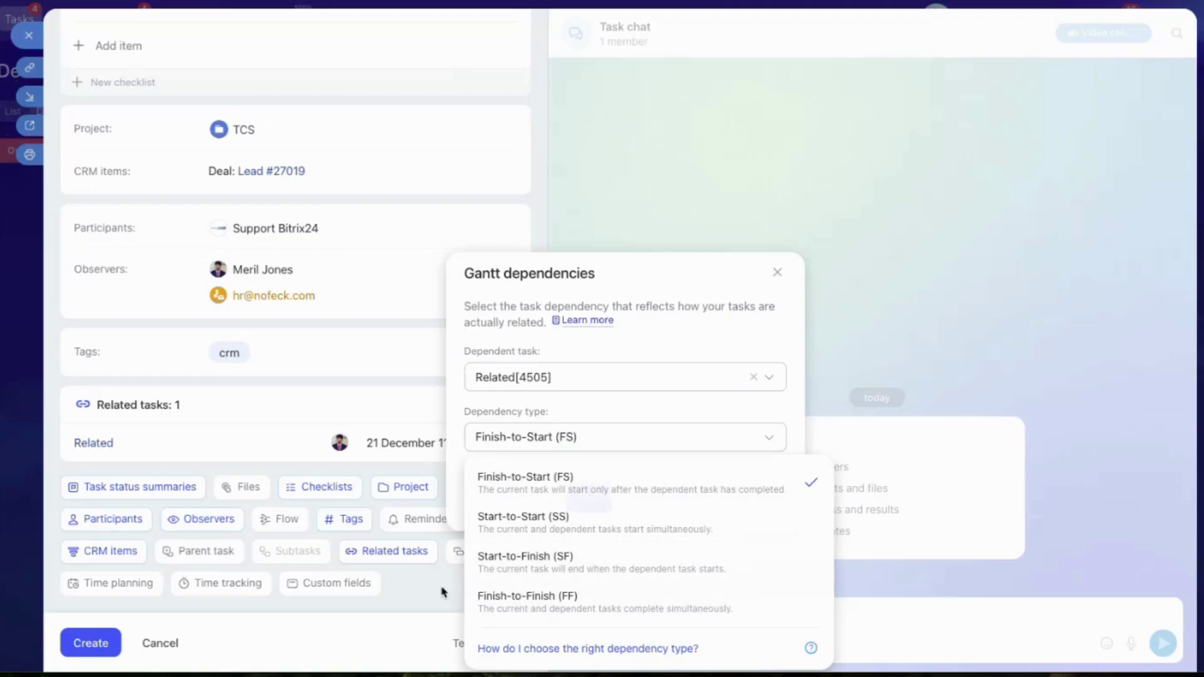
click(576, 502)
scroll(412, 572, down, 2)
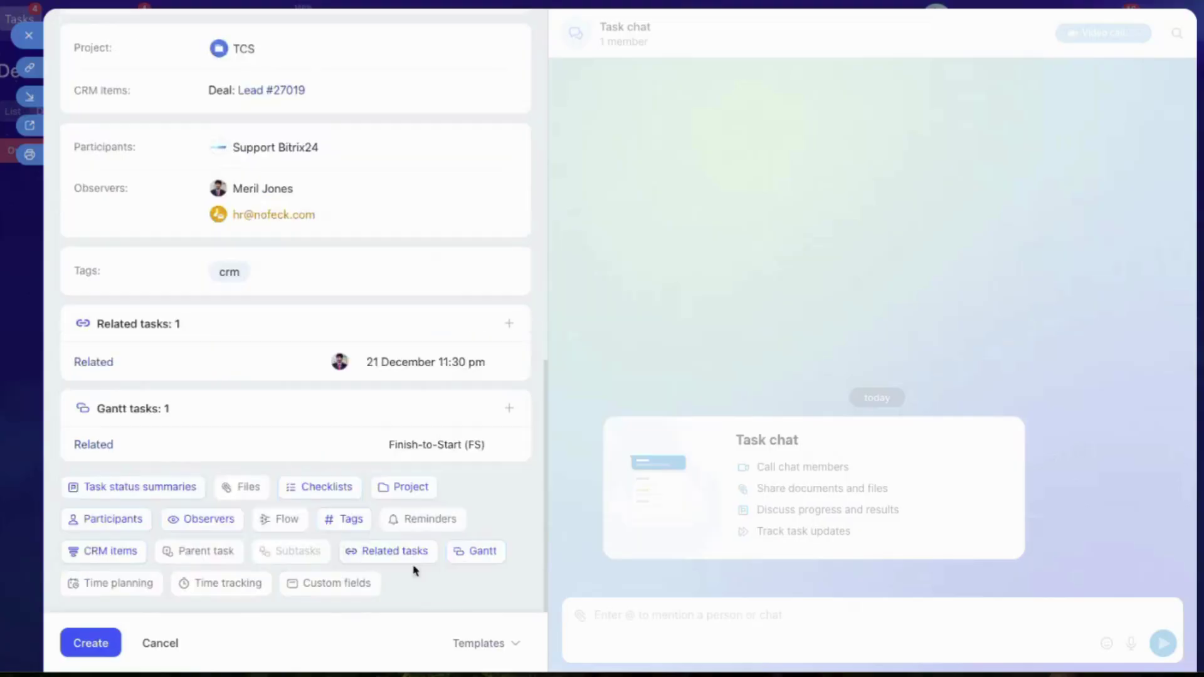
Plan the task's time with a start date of 16 December 2025, 9:00 am and a due date of 17 December 2025.
click(100, 589)
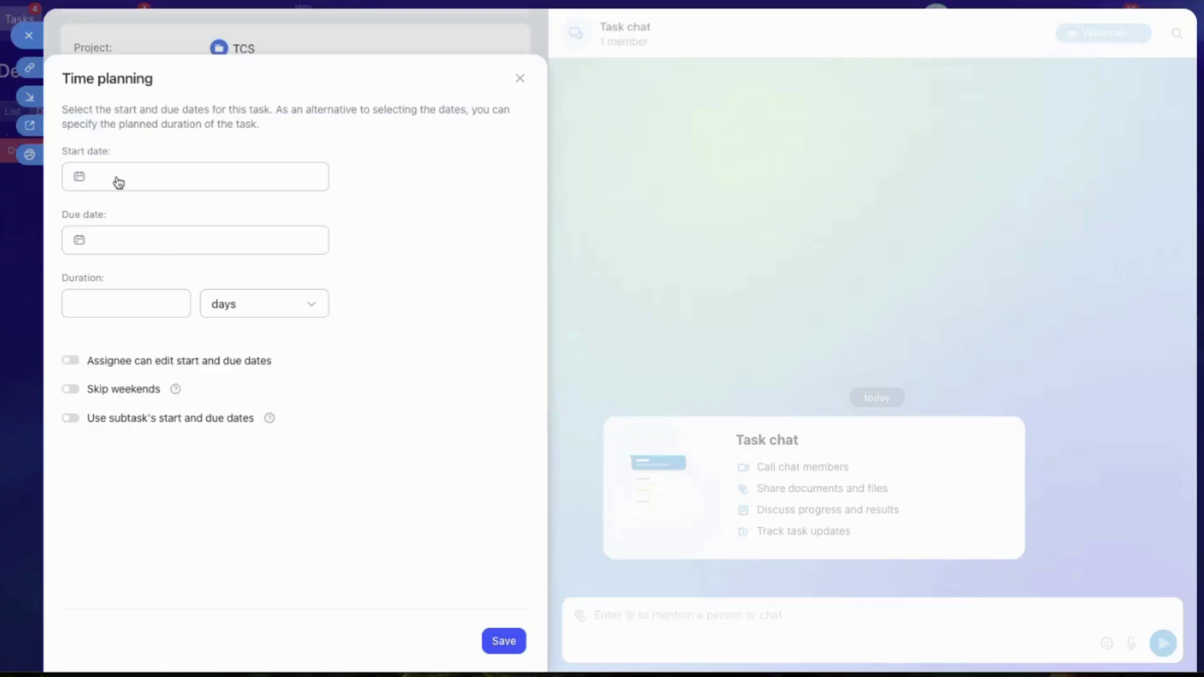
click(119, 182)
click(138, 321)
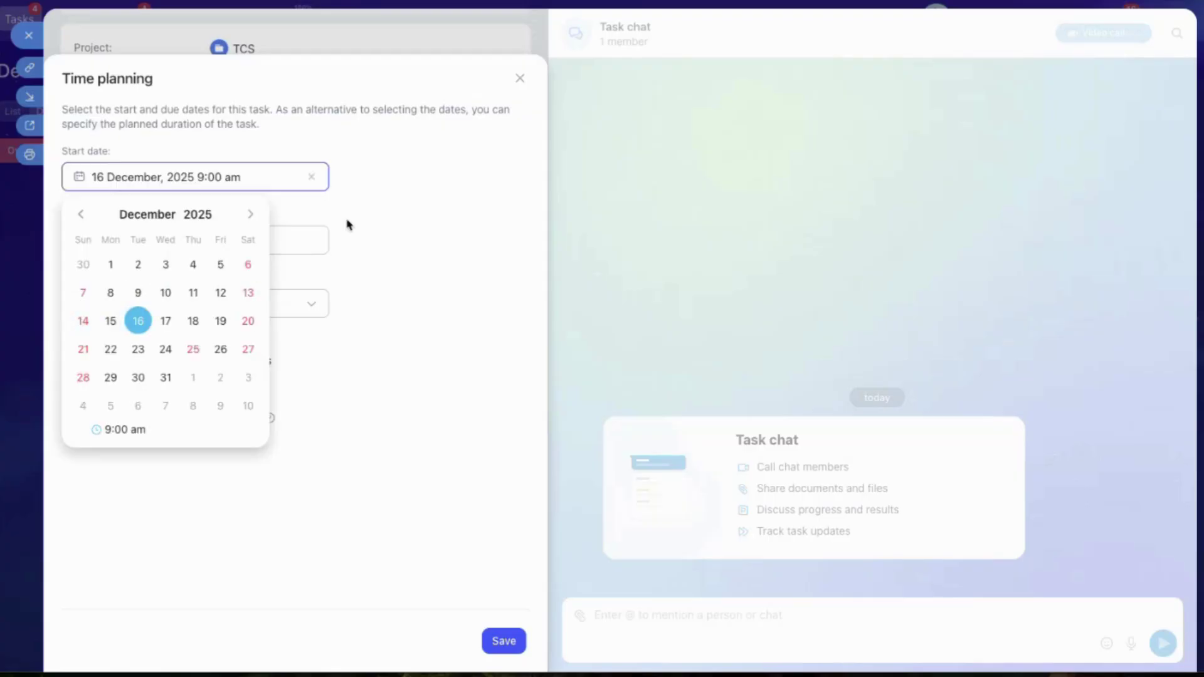
click(366, 221)
click(230, 249)
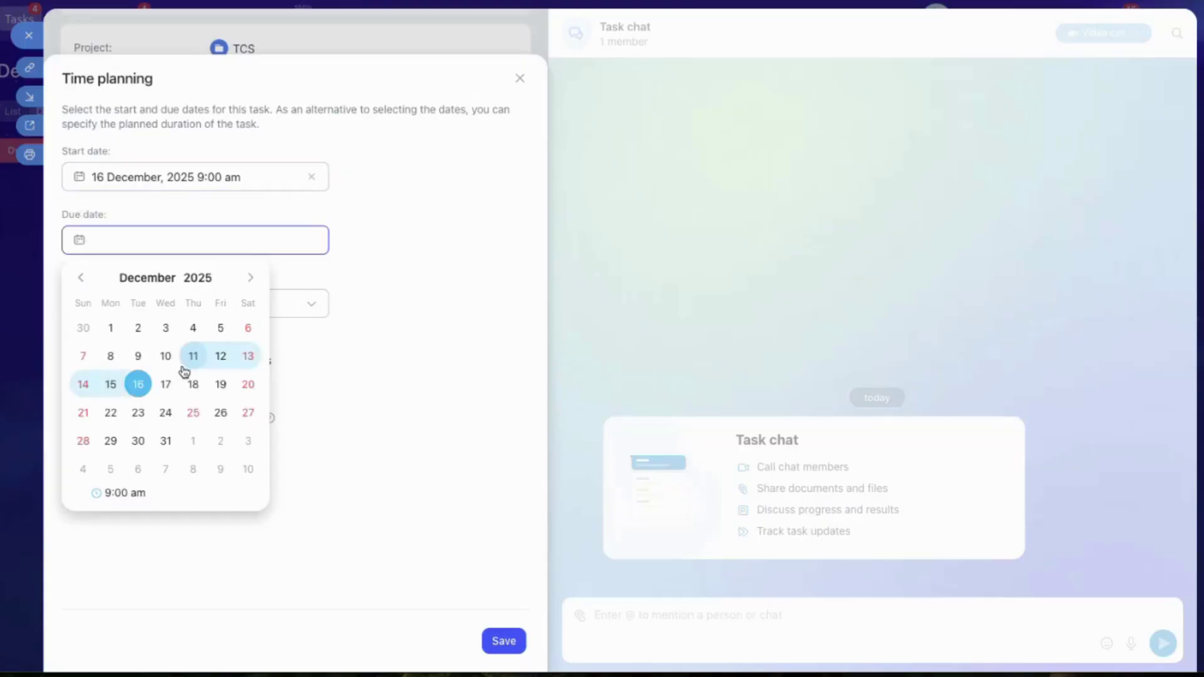
click(166, 383)
click(359, 343)
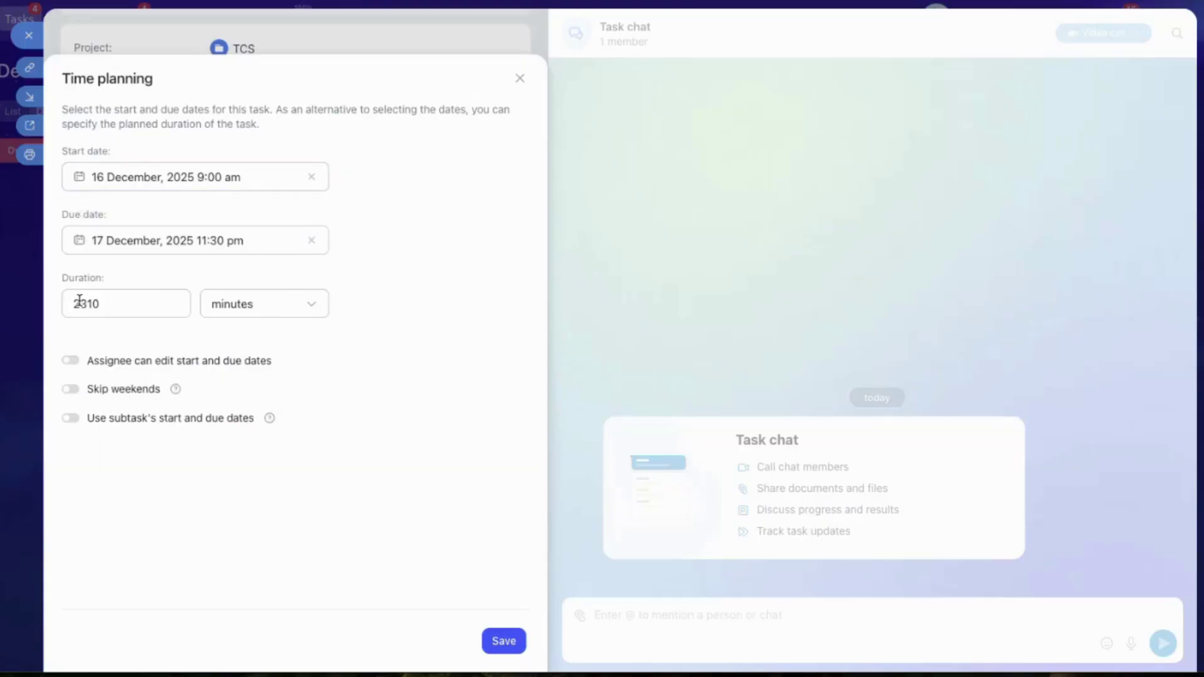
Set the task's planned duration to 2310 days and save the time planning.
double_click(117, 304)
click(72, 361)
click(73, 362)
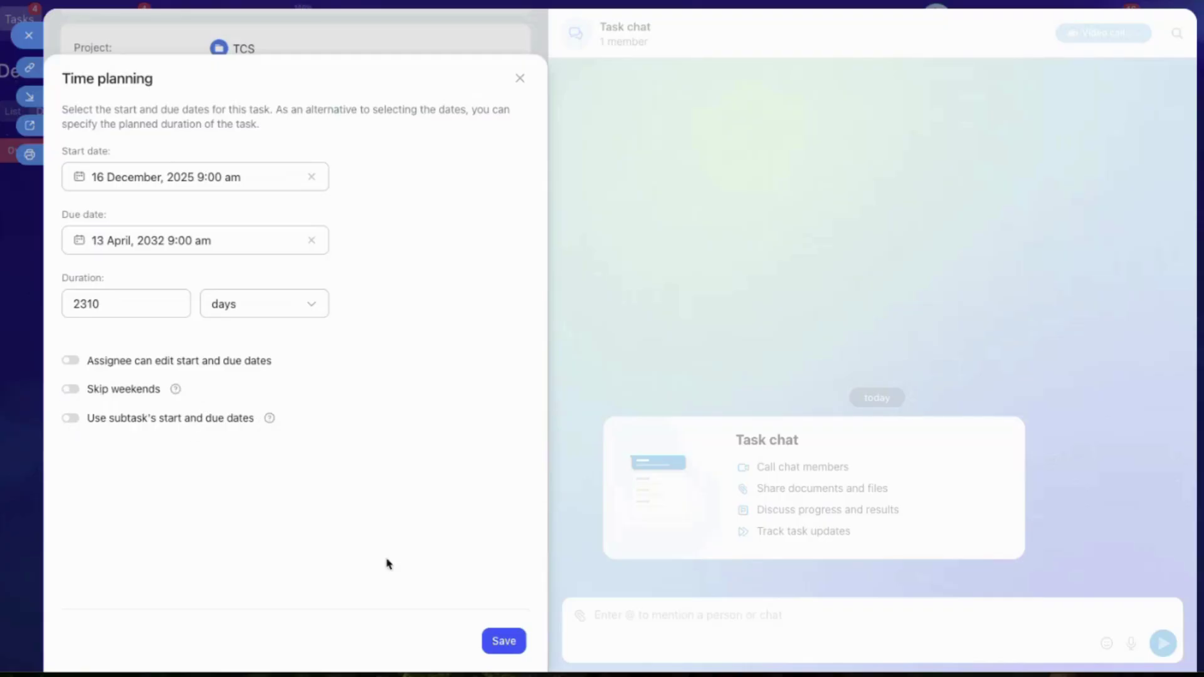
click(503, 640)
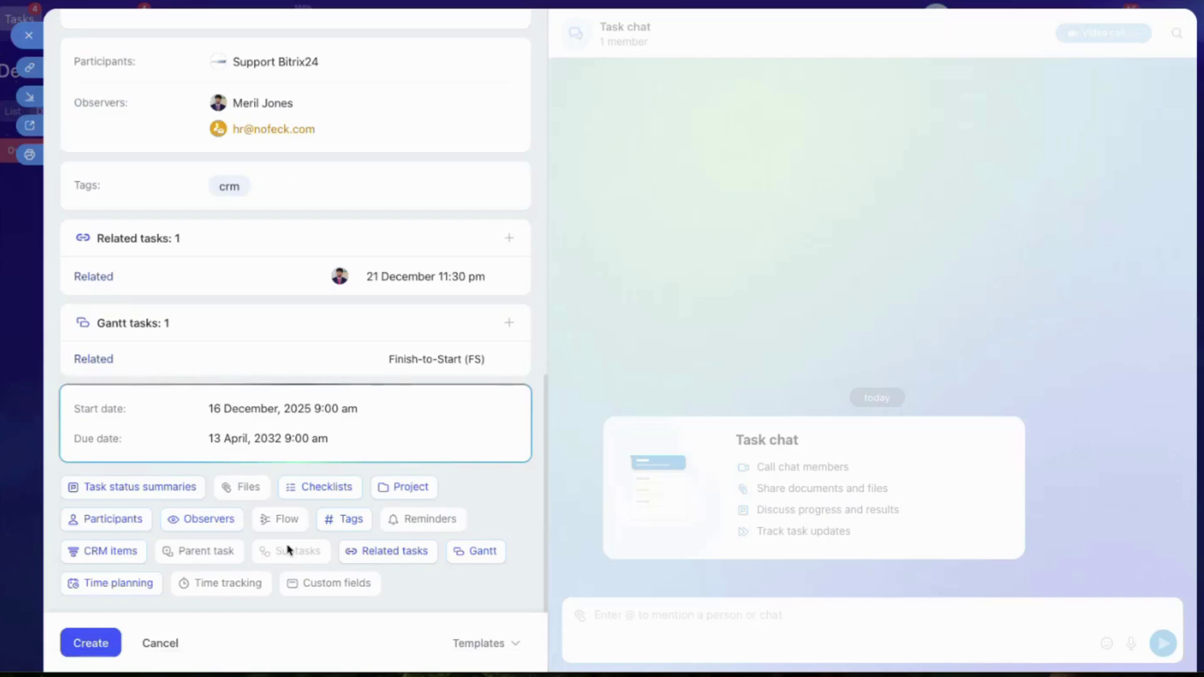
Enable time tracking for the task with an estimate of 12 hours 30 minutes and check it in the task details.
click(232, 585)
click(221, 519)
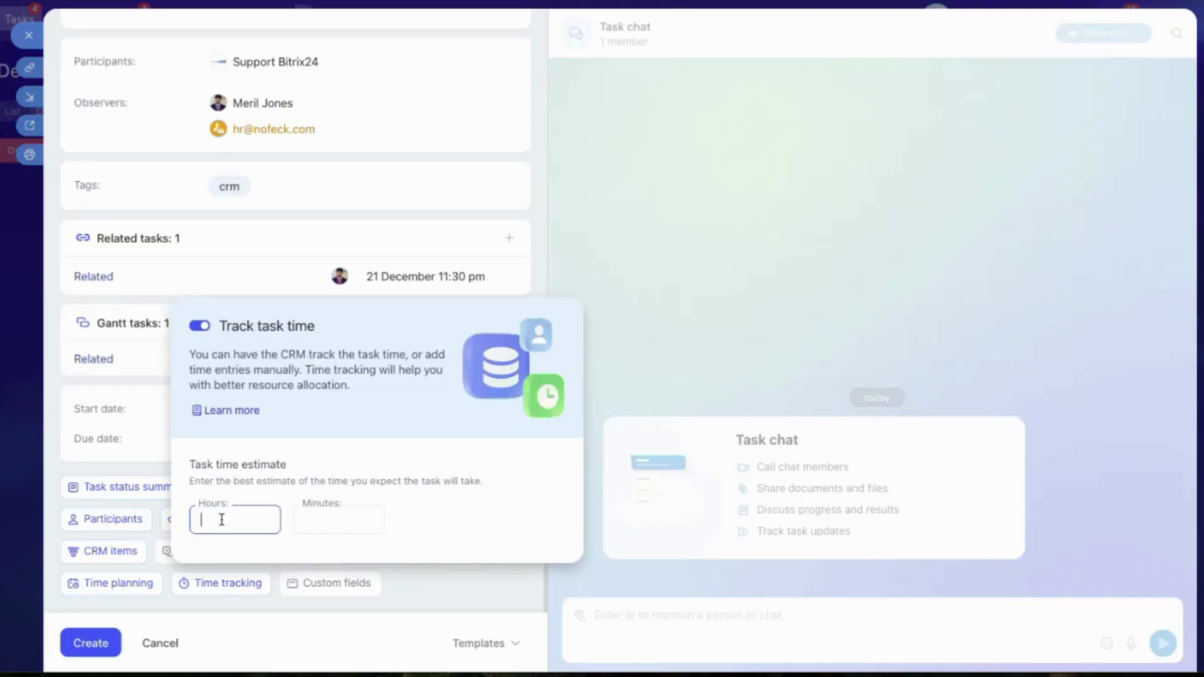
text(12)
click(343, 520)
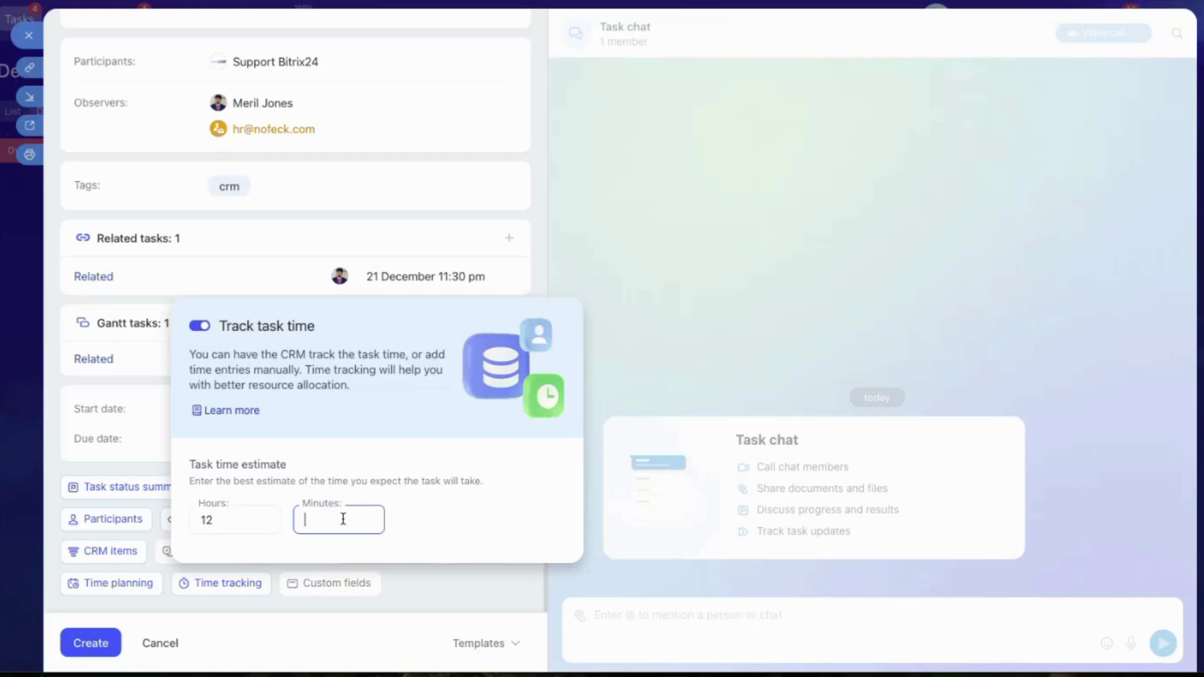
text(30-)
click(396, 574)
scroll(333, 524, up, 10)
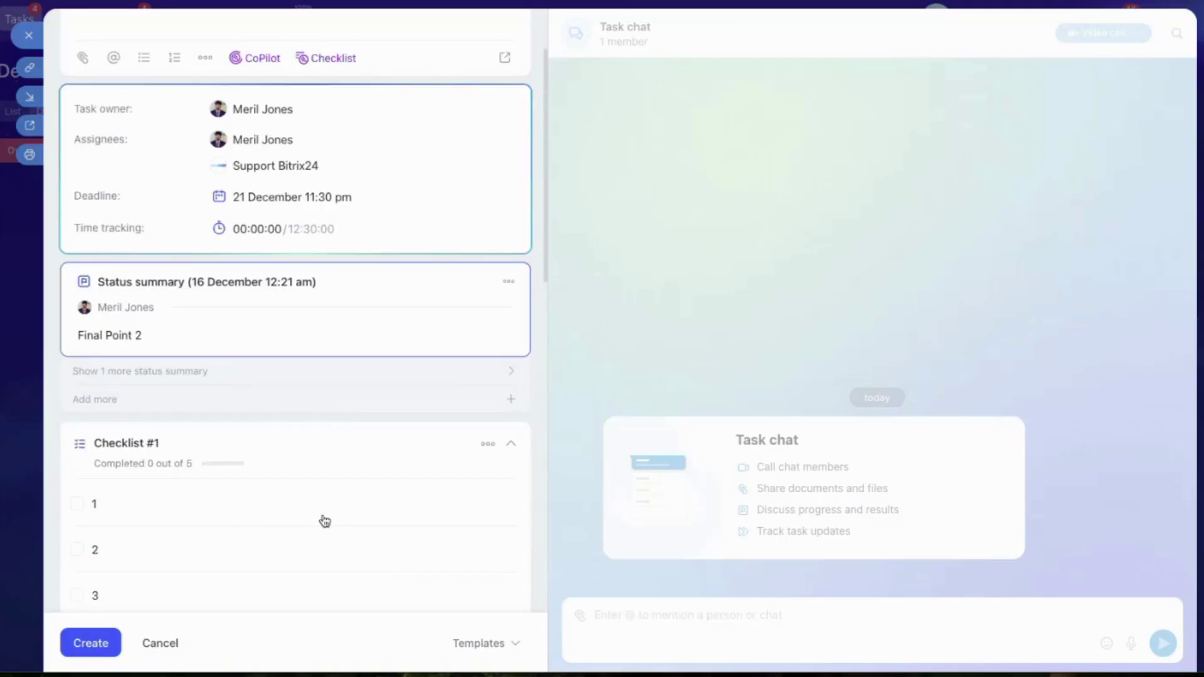
scroll(320, 530, down, 10)
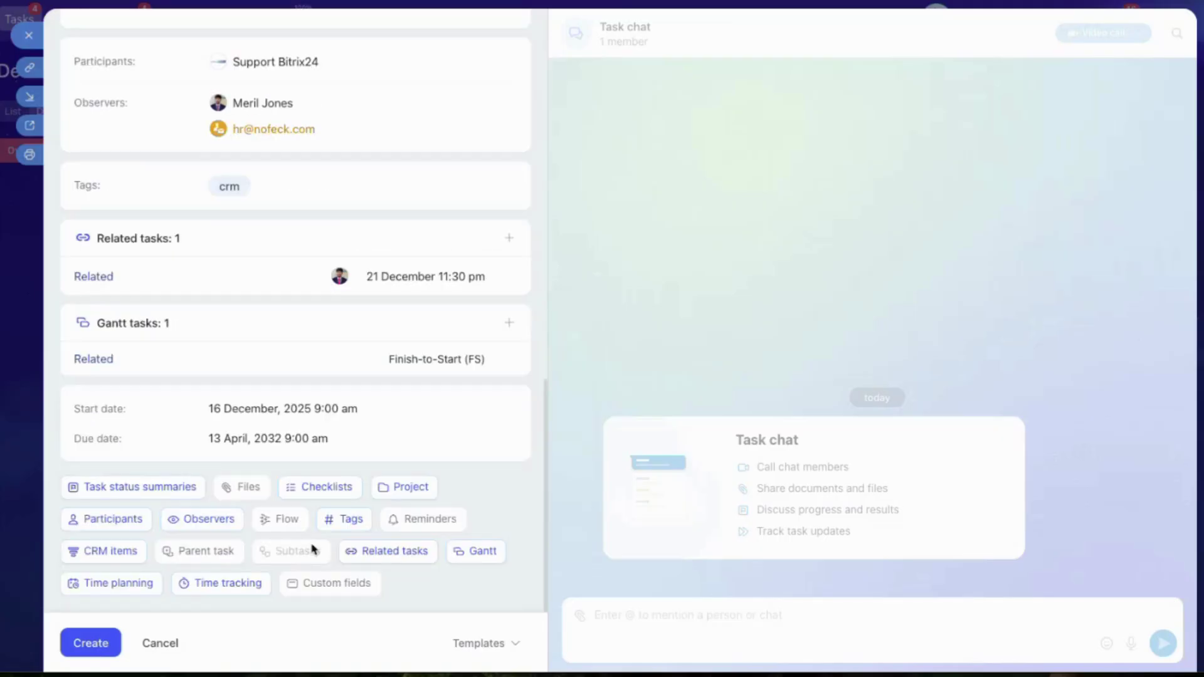
Fill the department and Client ID custom fields with "test", view the types available for a new field, and save.
click(329, 582)
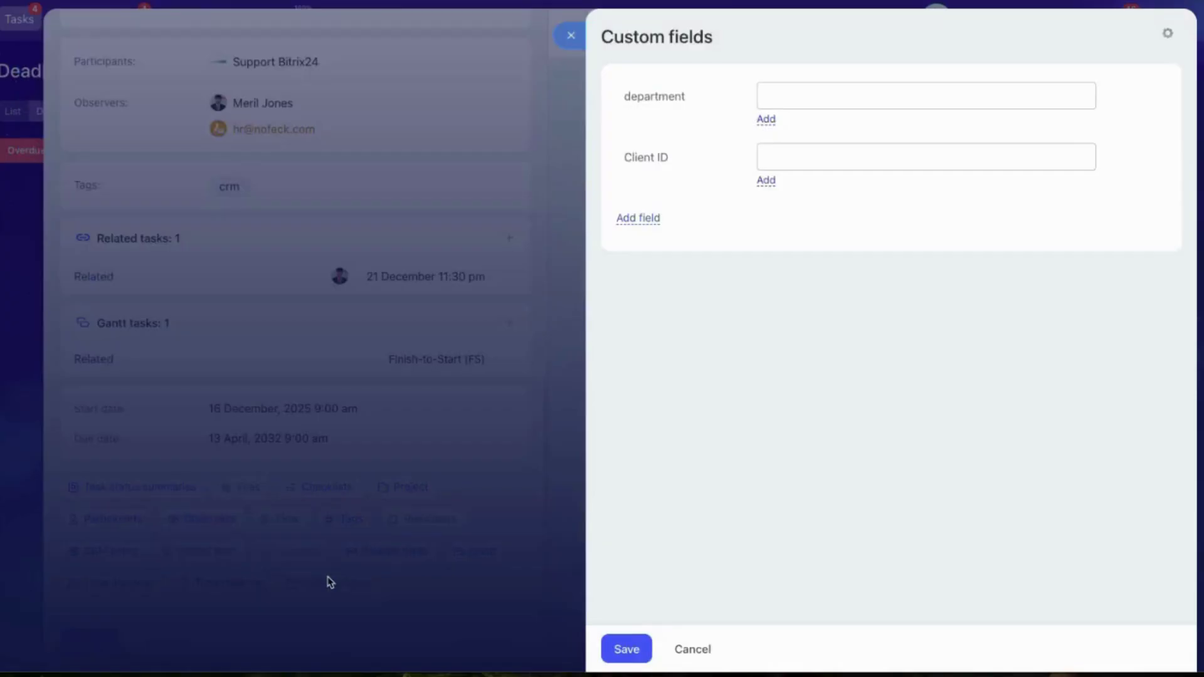
click(805, 96)
text(test)
click(812, 160)
text(test)
click(644, 221)
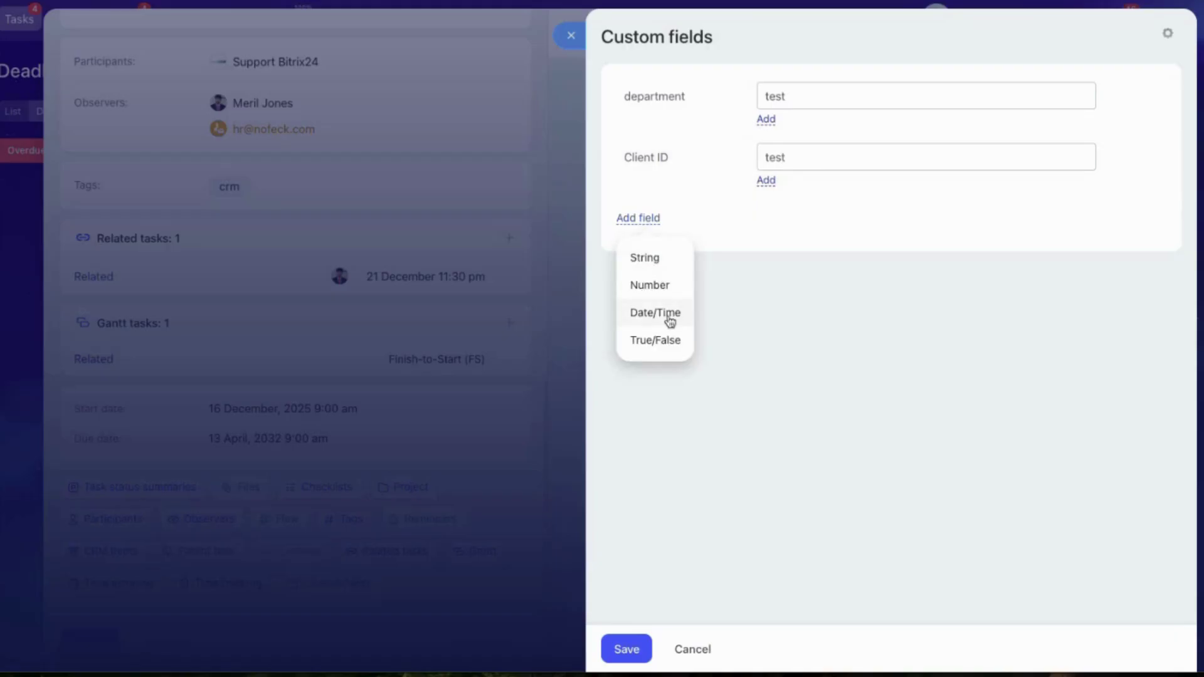
click(775, 326)
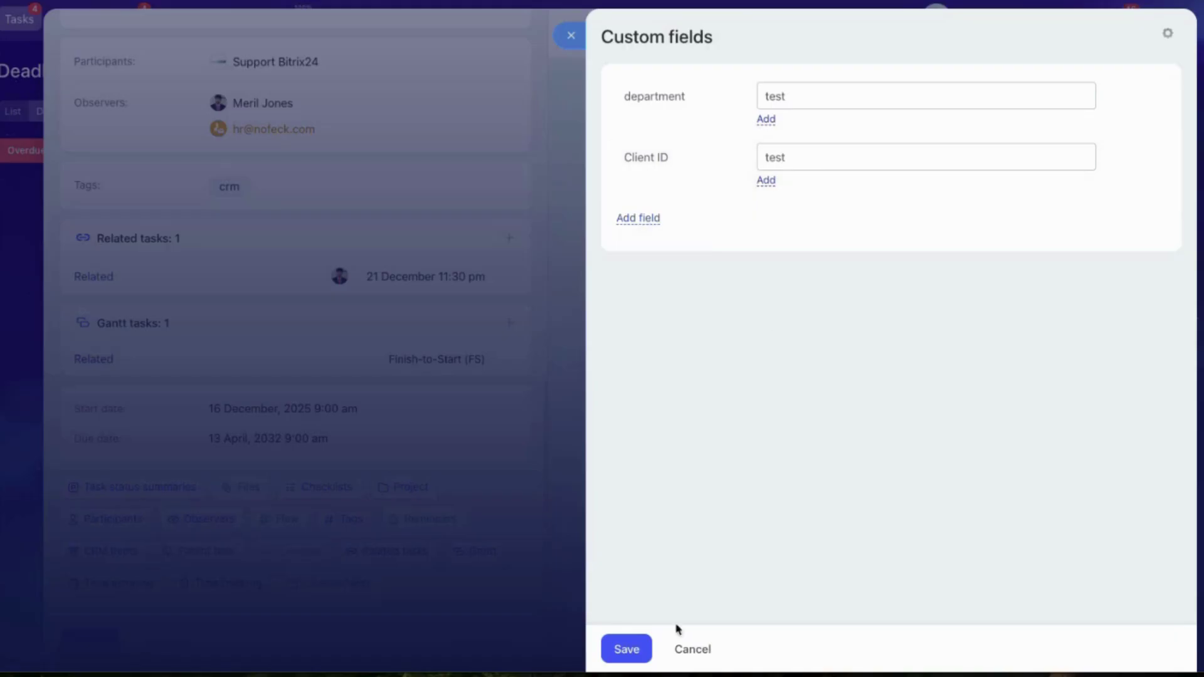
click(650, 653)
Create the Daily Follow up task and look through its saved details.
scroll(224, 505, down, 3)
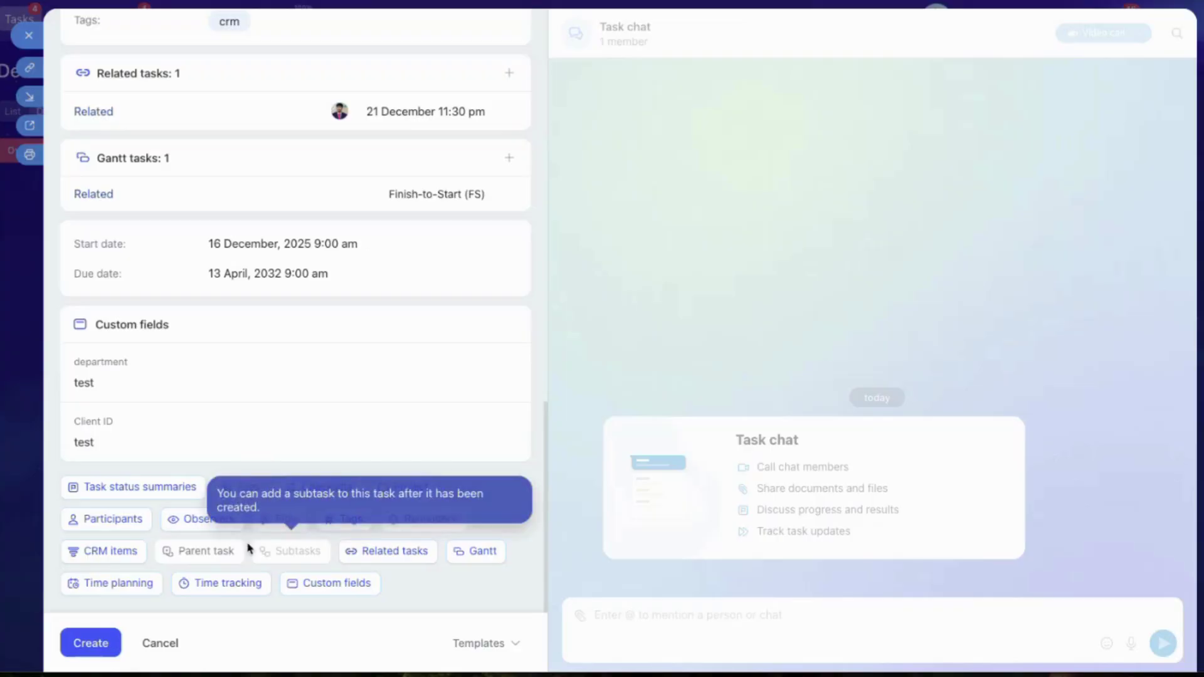
click(94, 644)
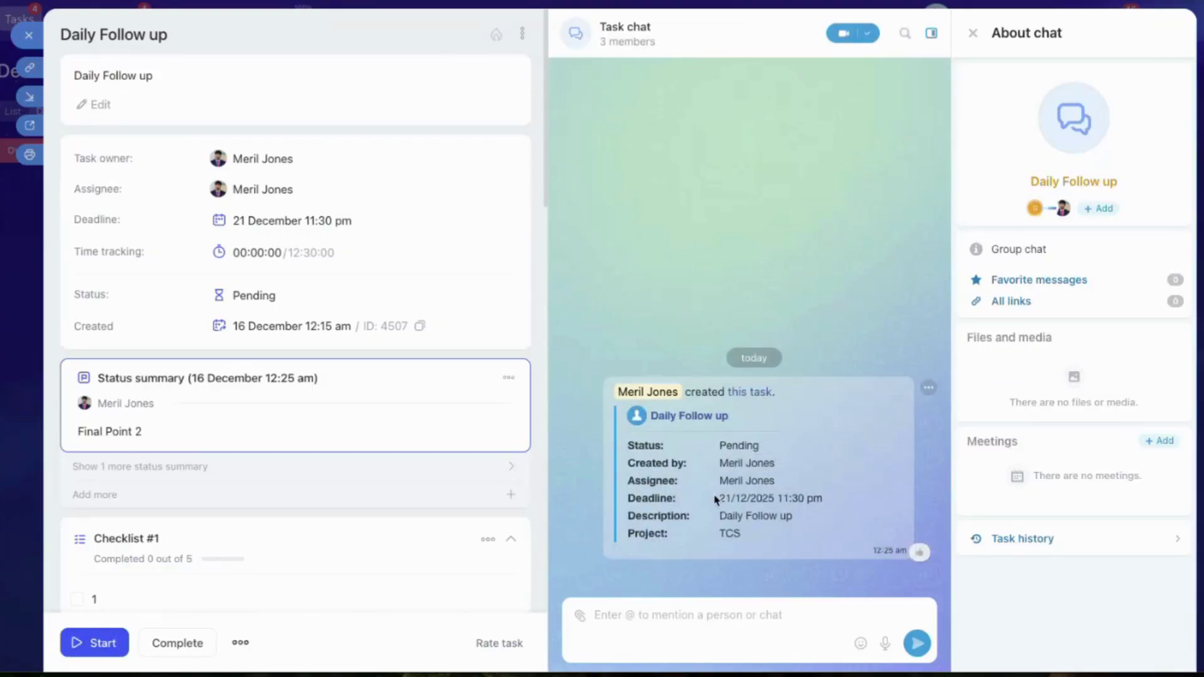
scroll(167, 471, down, 15)
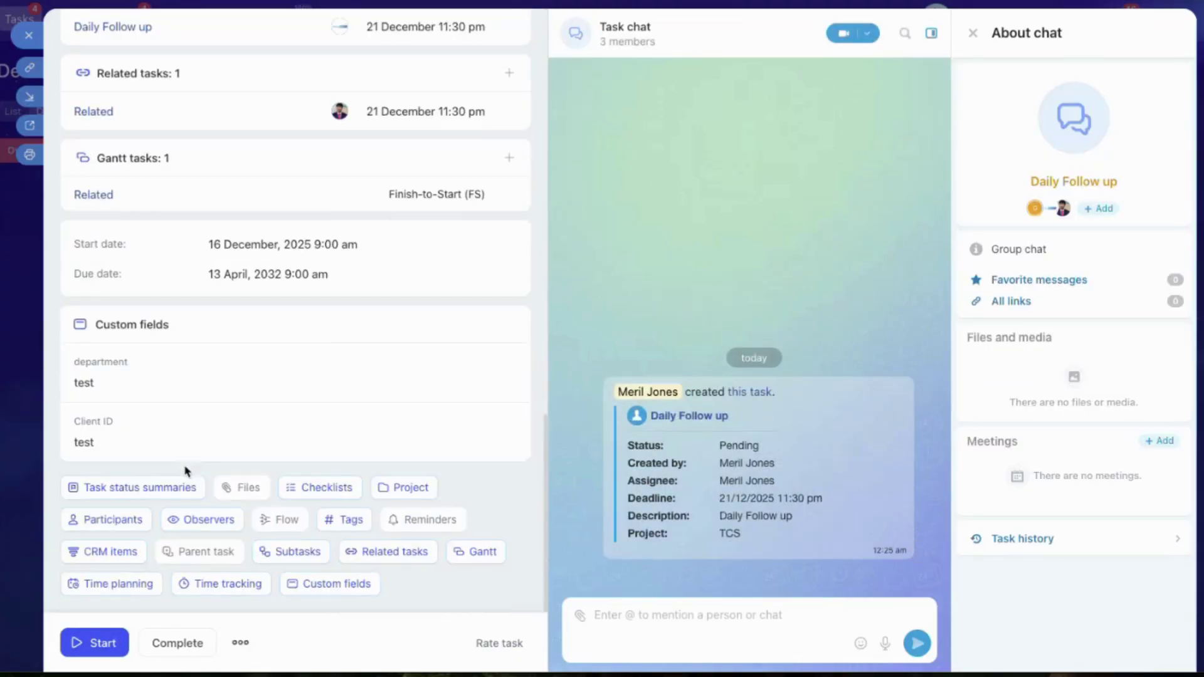
Send the messages "jdhgnjdf" and "dfgdfmg" in the task chat.
click(641, 608)
text(jdhgnjdf)
key(Return)
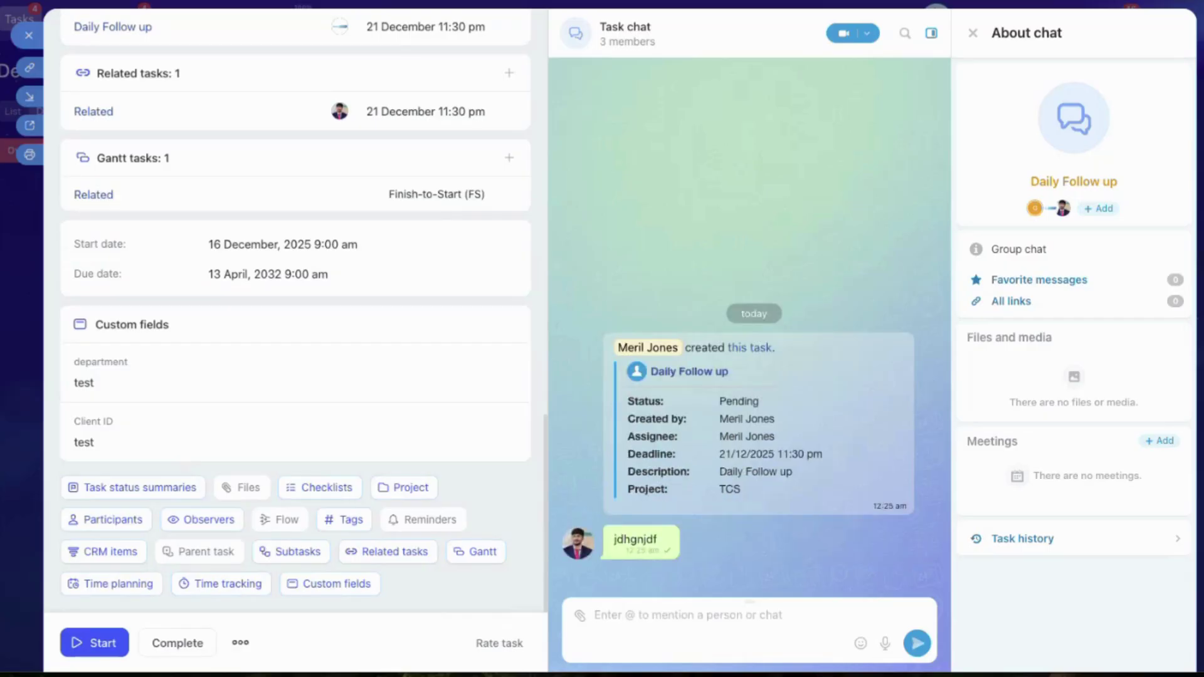
text(dfgdfmg)
key(Return)
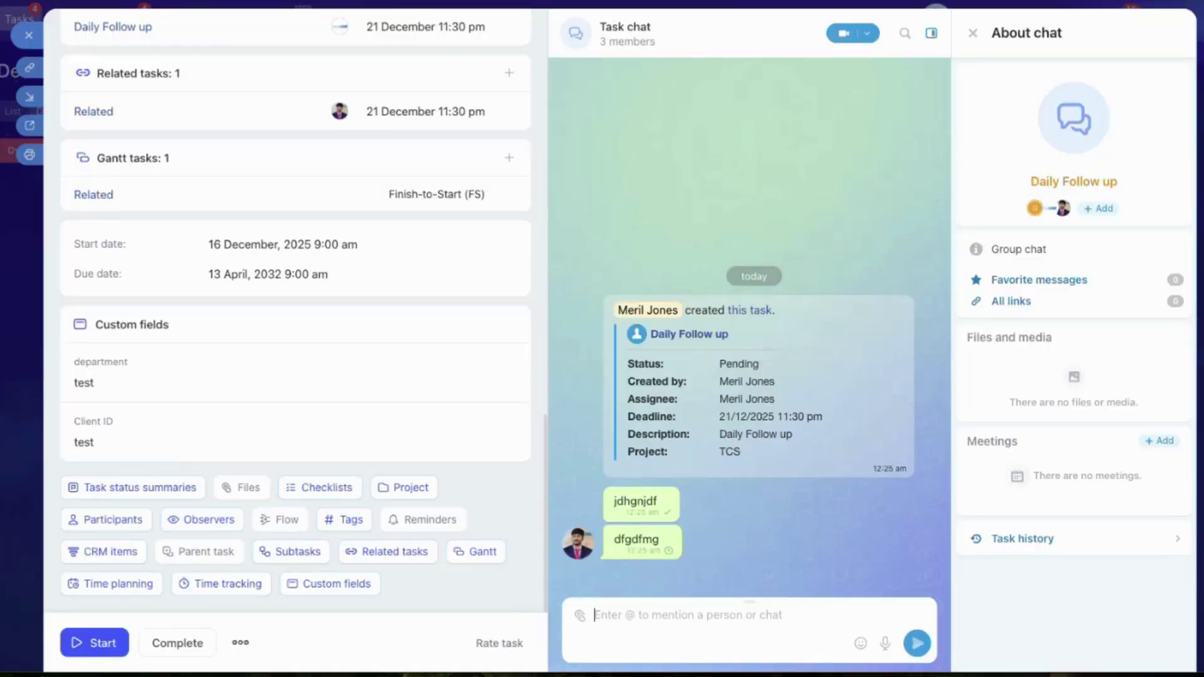
Send the chat message "use the" followed by a surprised-face emoji.
text(use the)
click(885, 643)
click(861, 644)
click(821, 492)
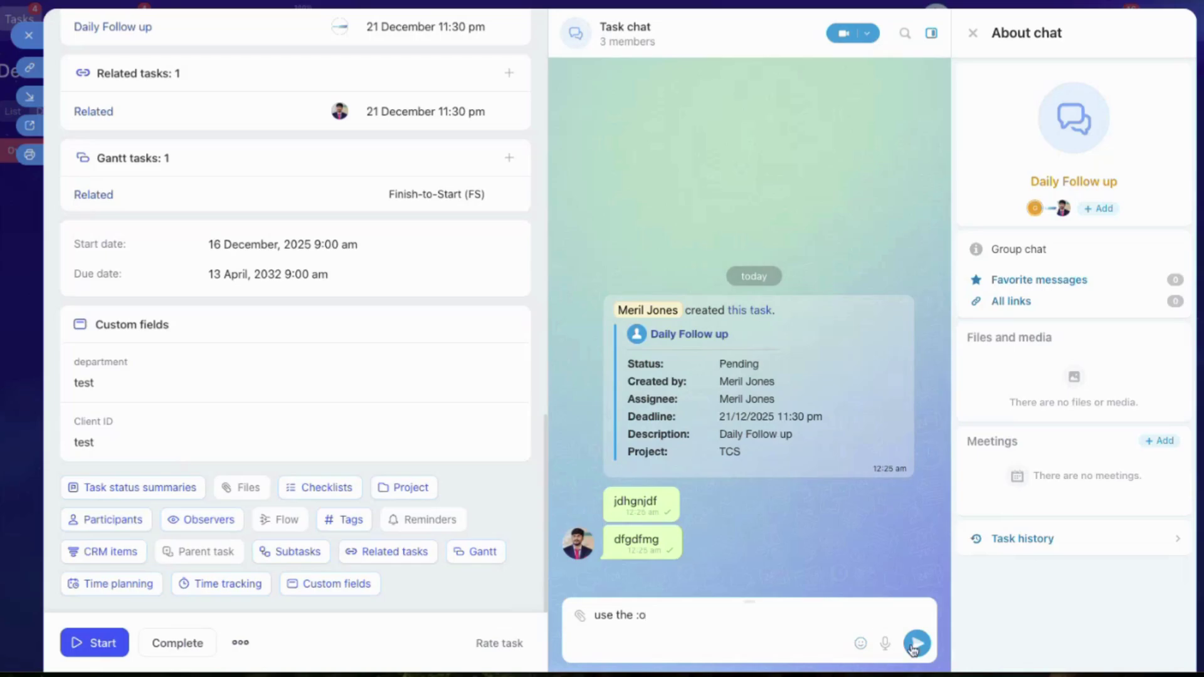
click(916, 645)
View the new event form offered by the task chat's attachment options and close it without saving.
click(580, 620)
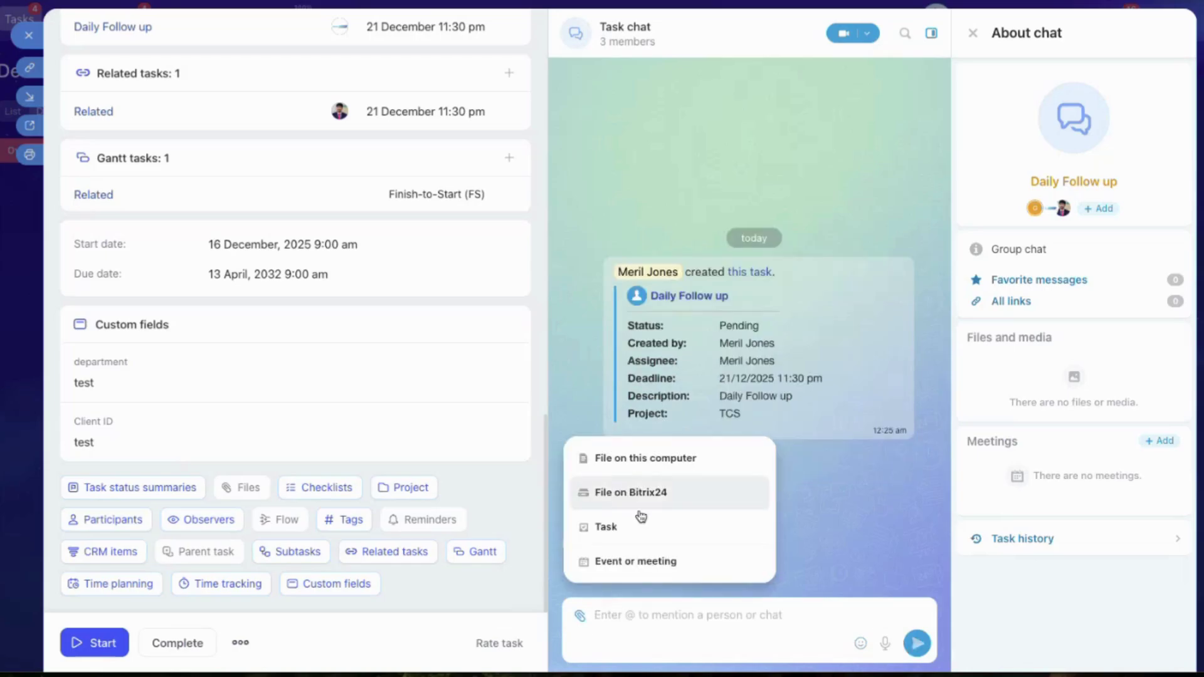
click(659, 572)
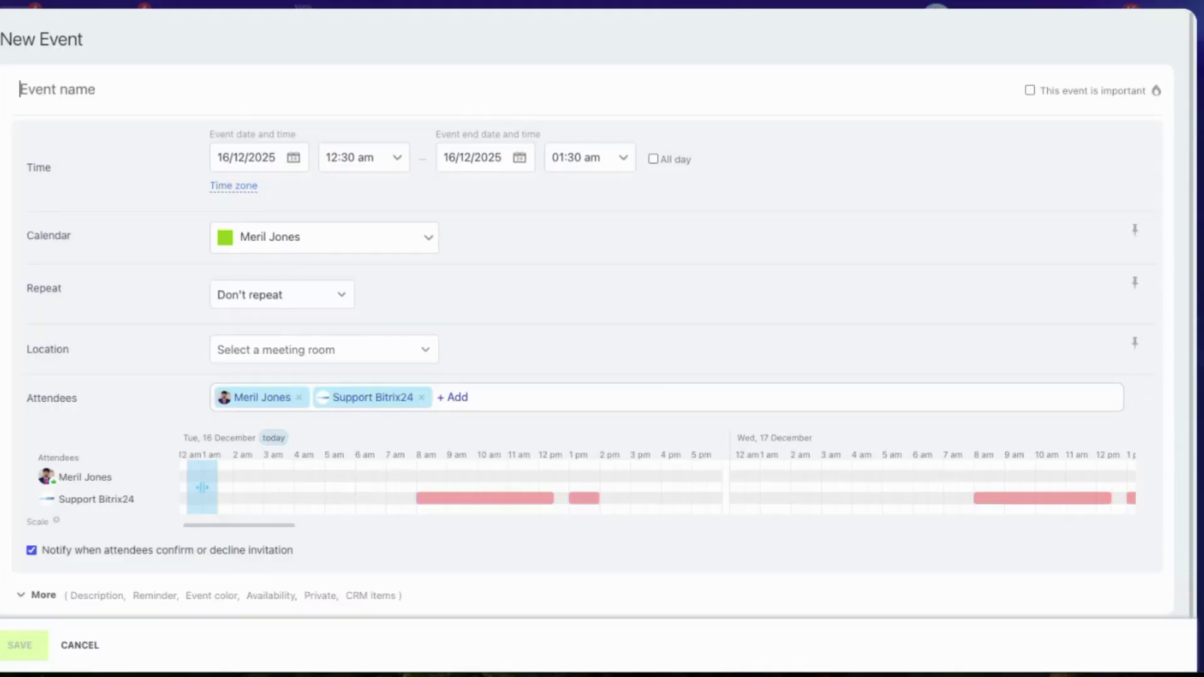
key(Escape)
click(526, 369)
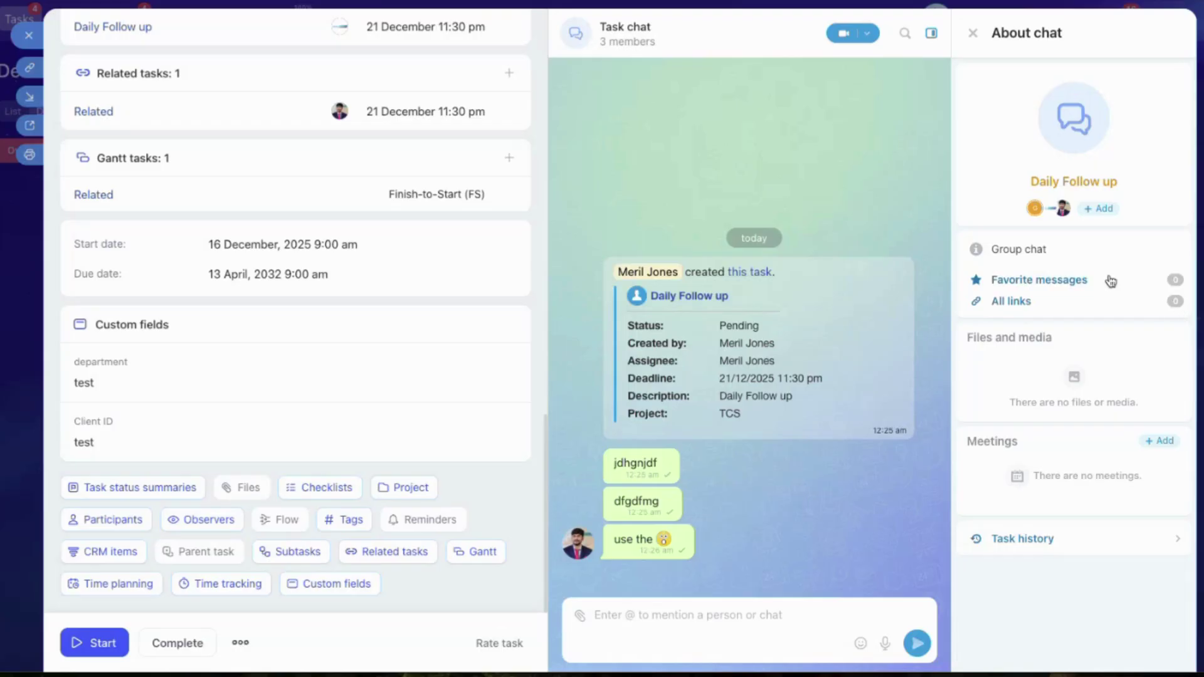
Review the options for the "dfgdfmg" message, give it a like reaction, and react to the "use the" message with a heart.
click(695, 502)
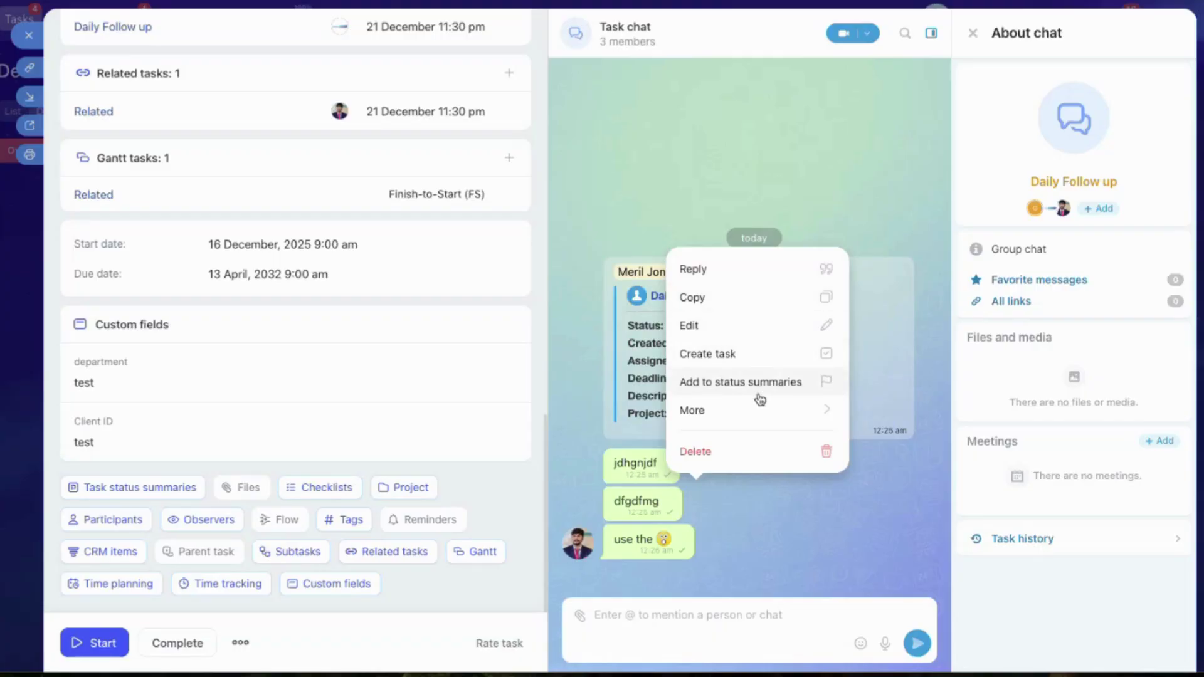
mouse_move(765, 423)
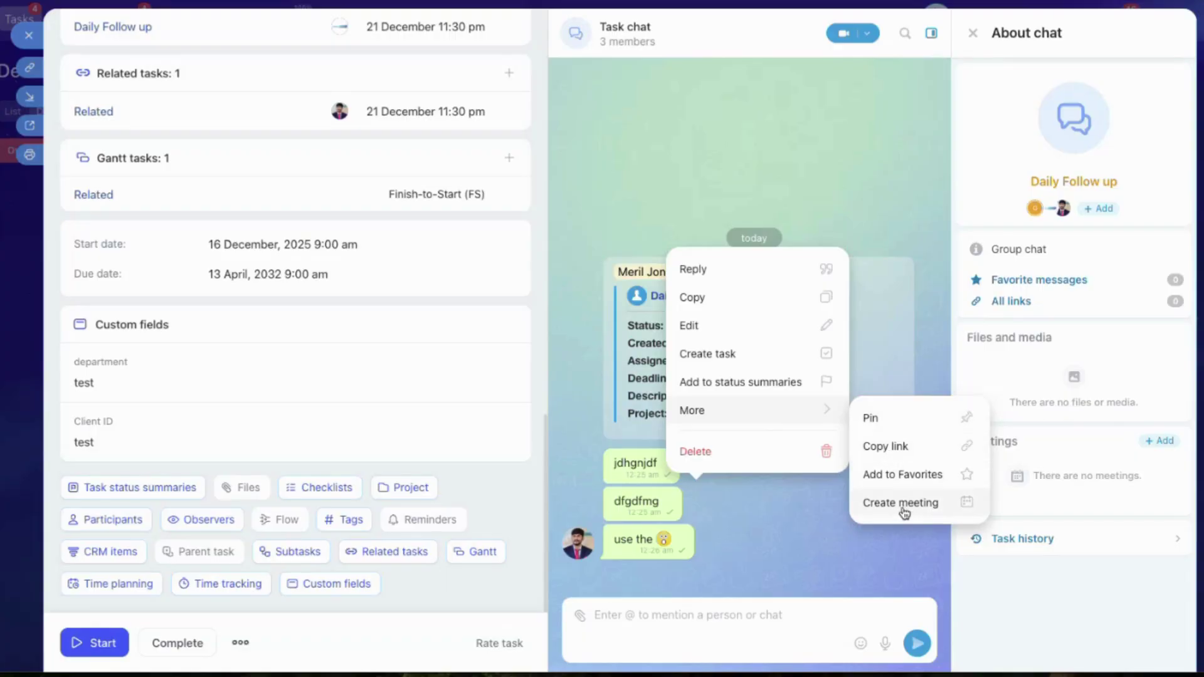
click(687, 514)
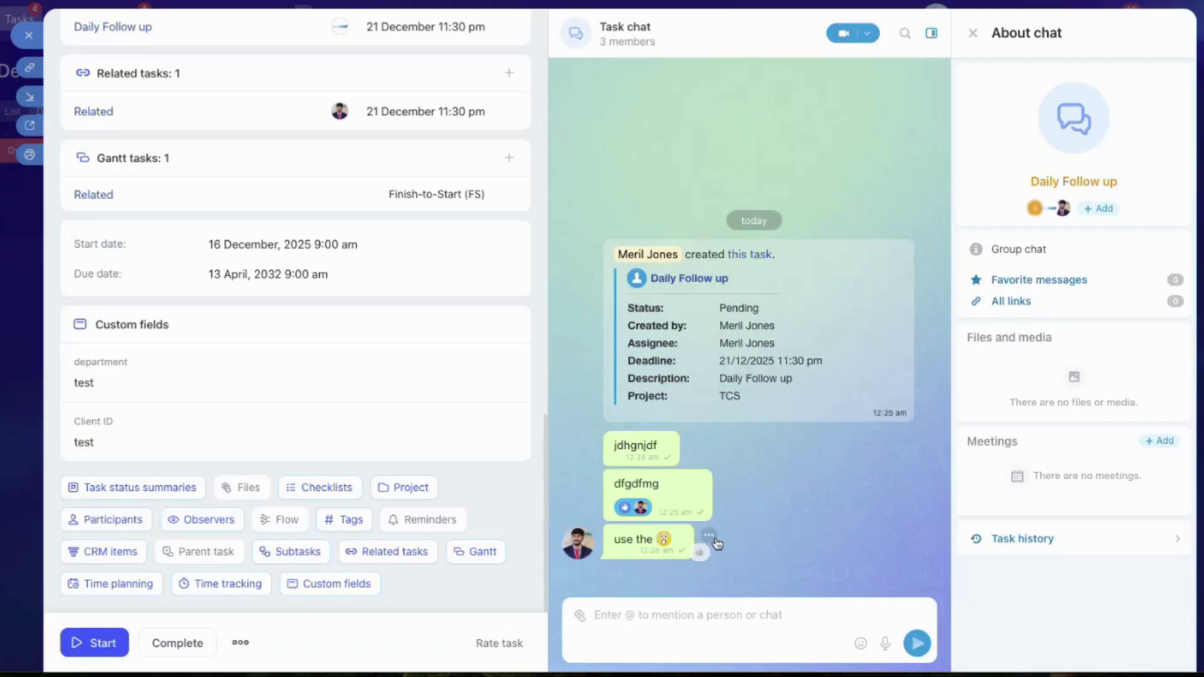
mouse_move(696, 553)
click(732, 514)
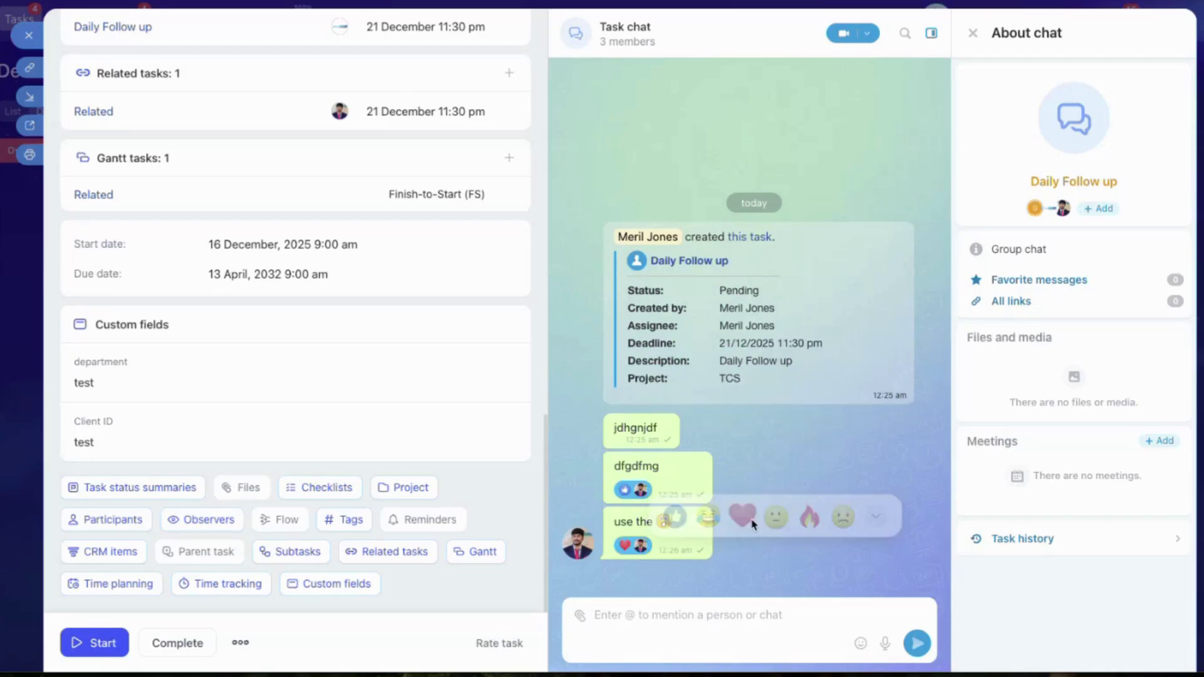
Add the task-created message to Favorites and check it in the chat's favorite messages.
click(927, 233)
mouse_move(939, 355)
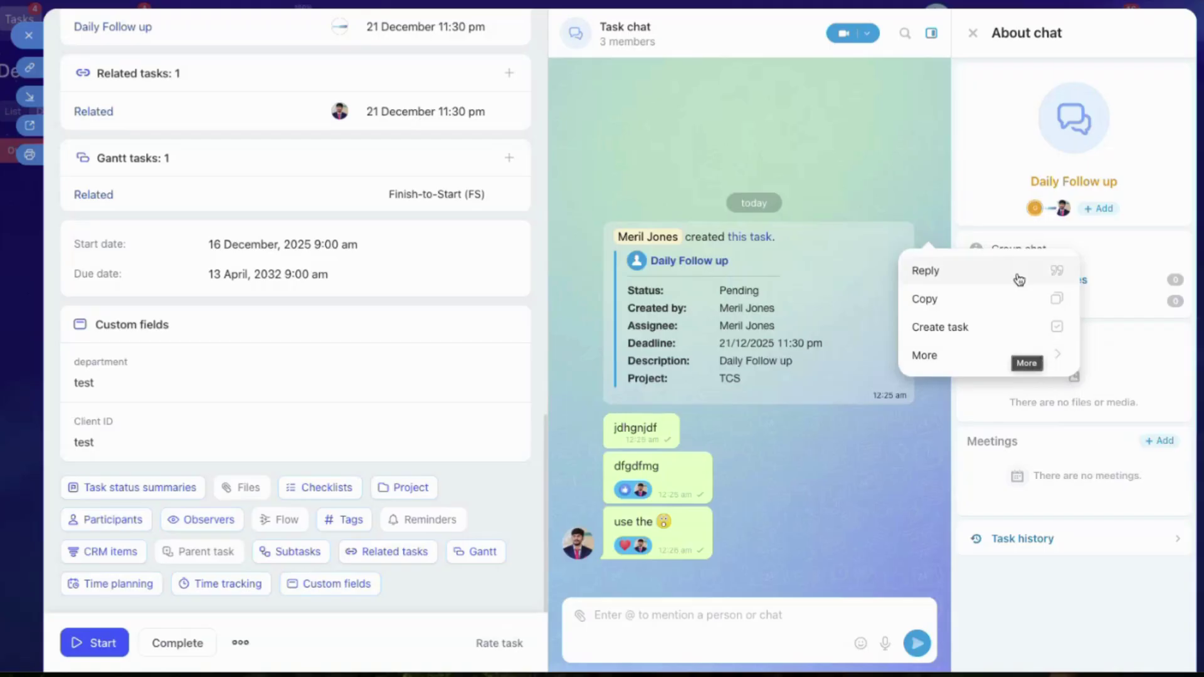
mouse_move(981, 357)
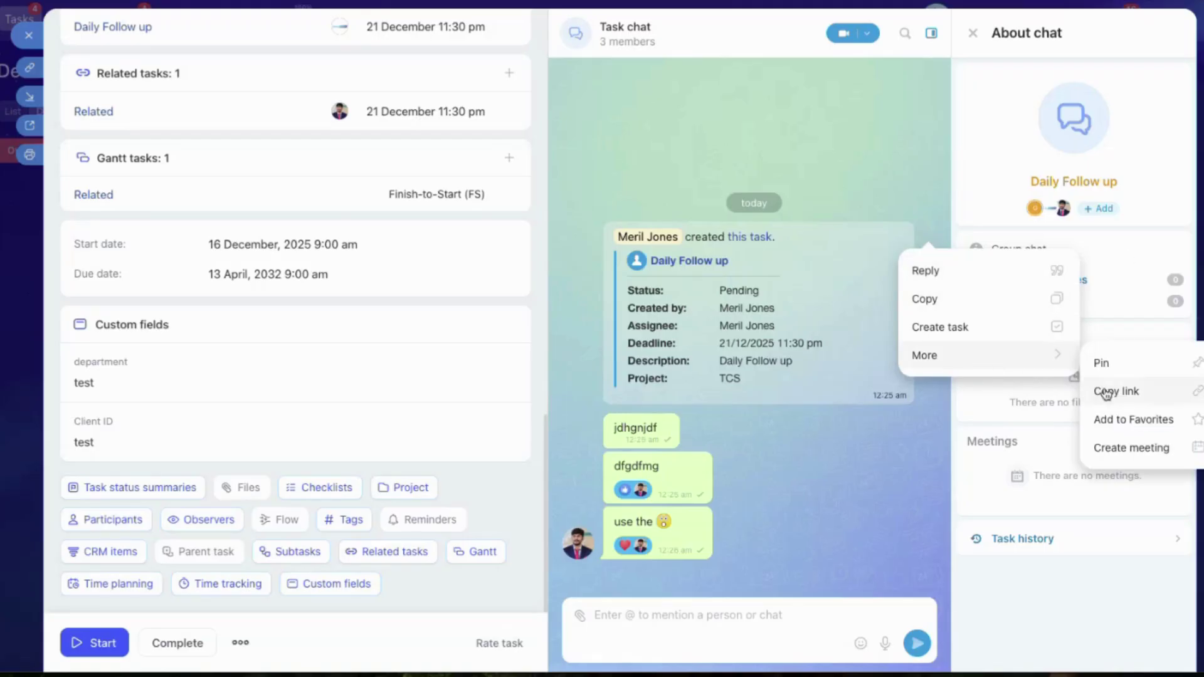
click(1117, 425)
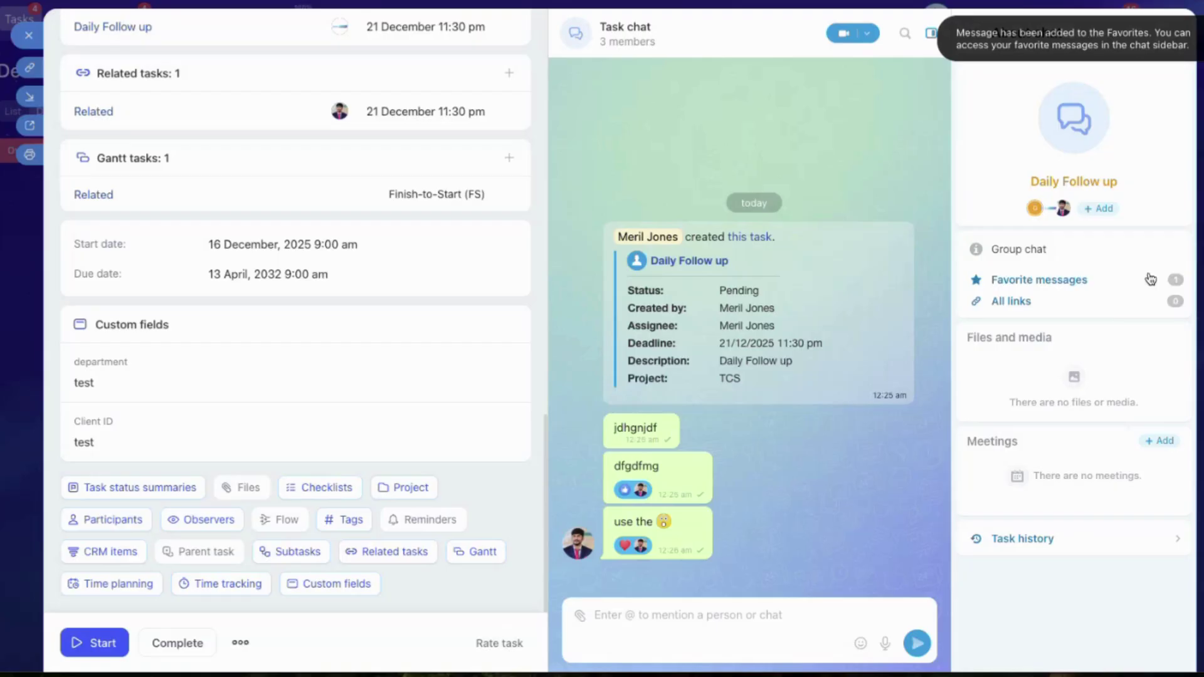
click(1174, 281)
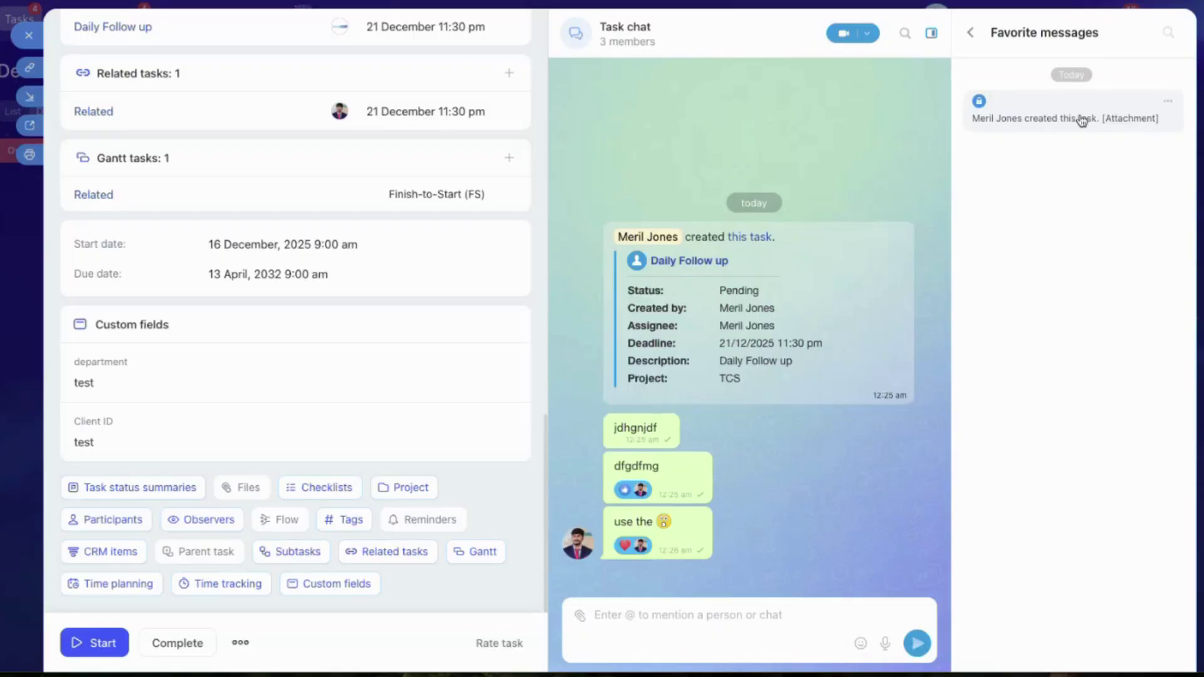
click(970, 32)
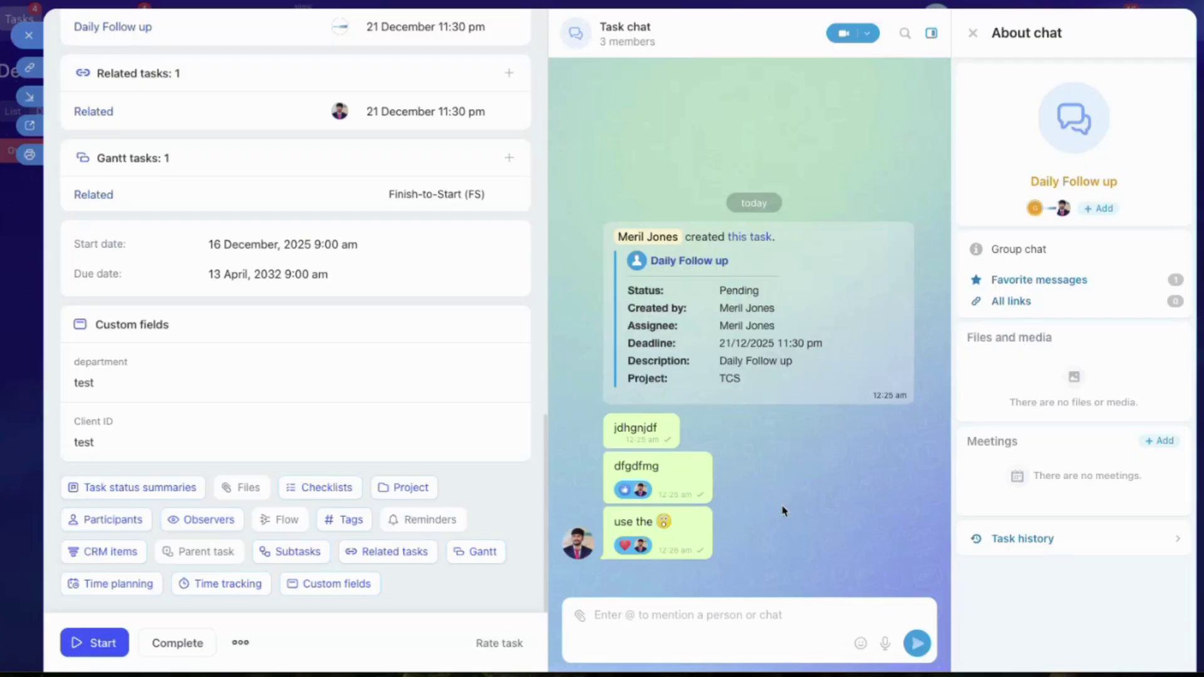
Attach the image Logo.png and send it in the task chat.
click(581, 616)
click(646, 493)
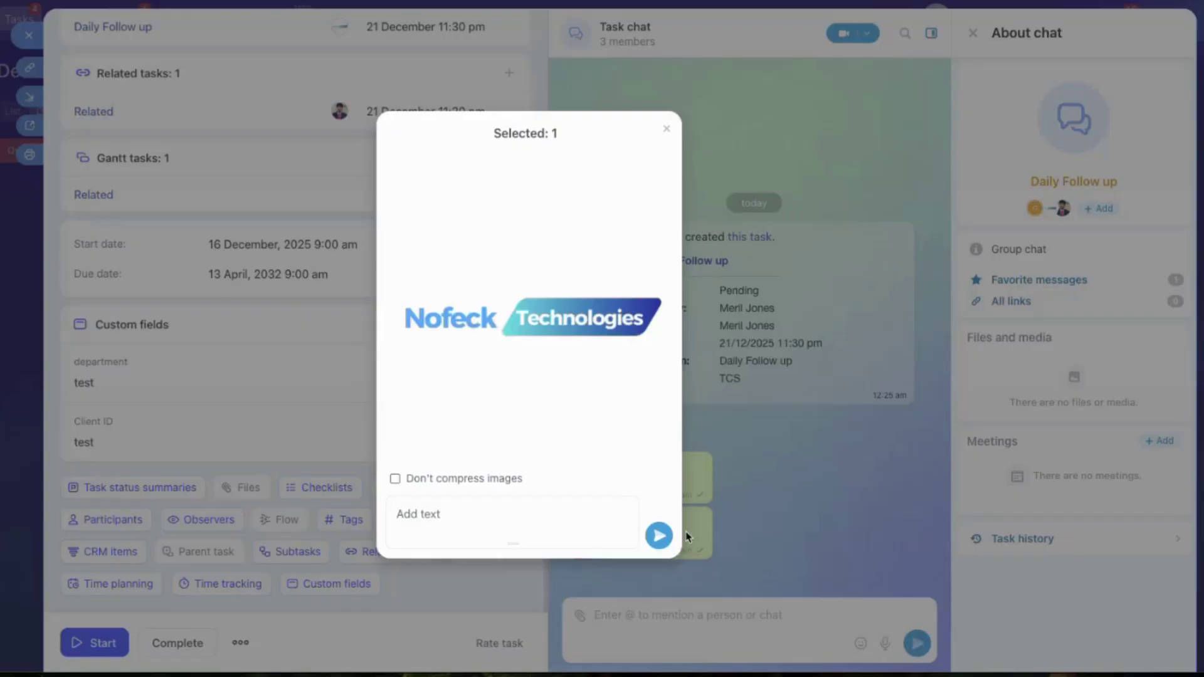
click(659, 535)
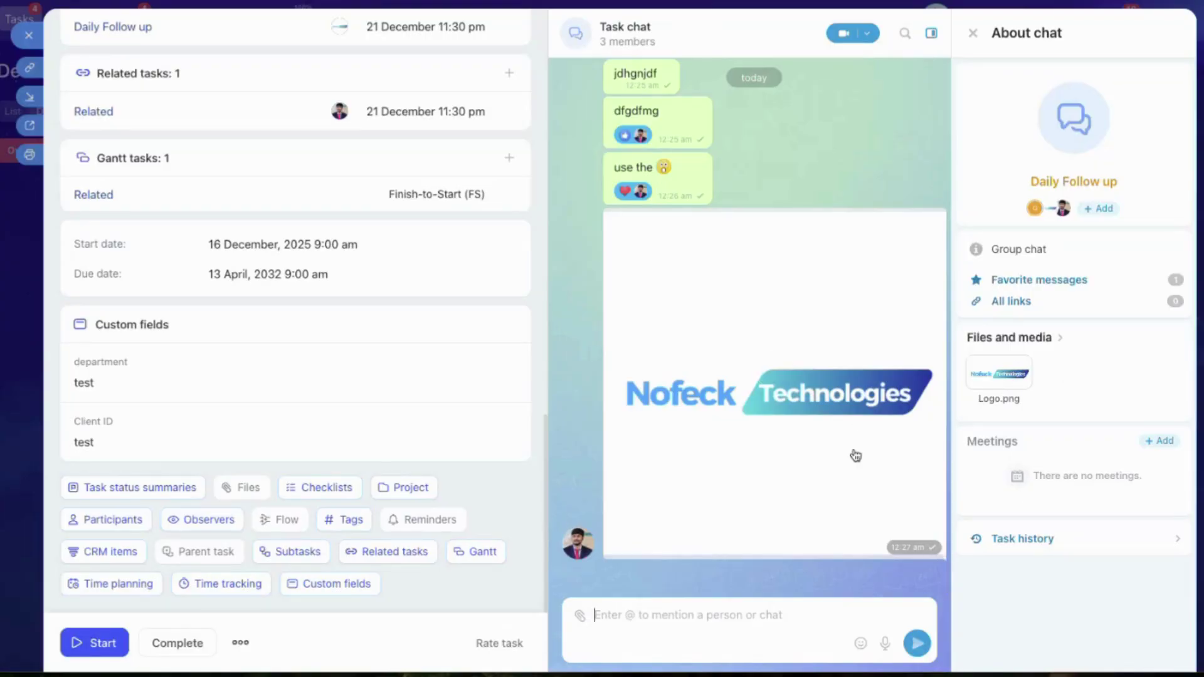
Review the task history and the call types available for the task chat.
click(1041, 541)
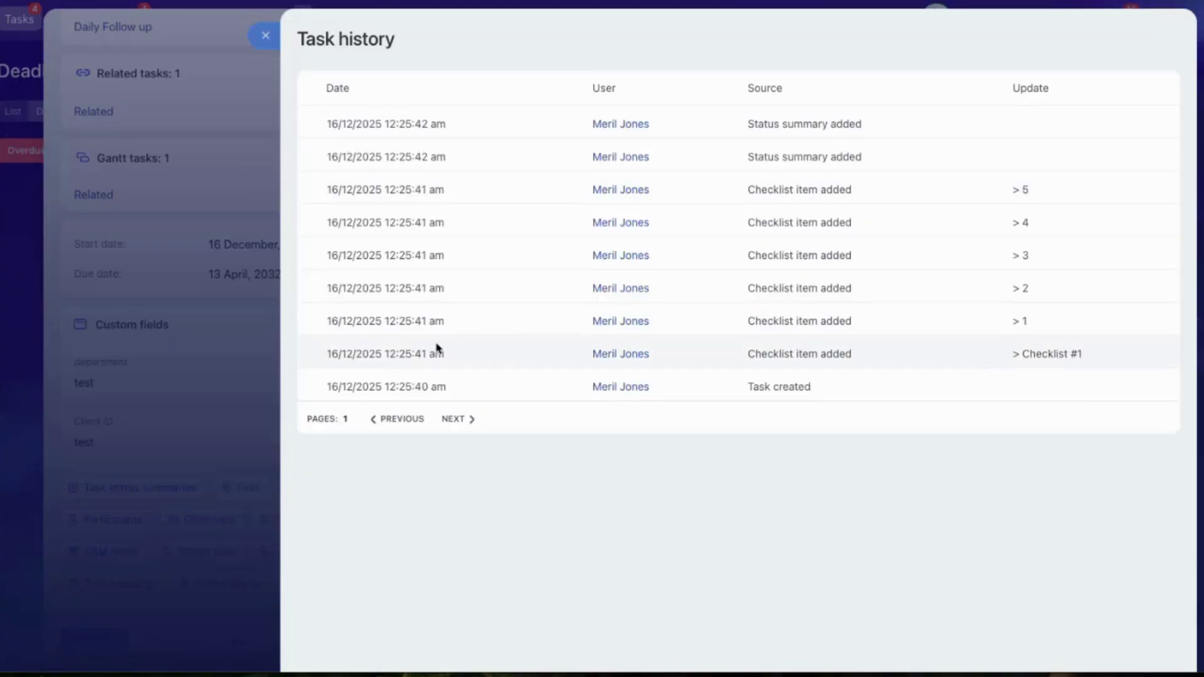
click(265, 35)
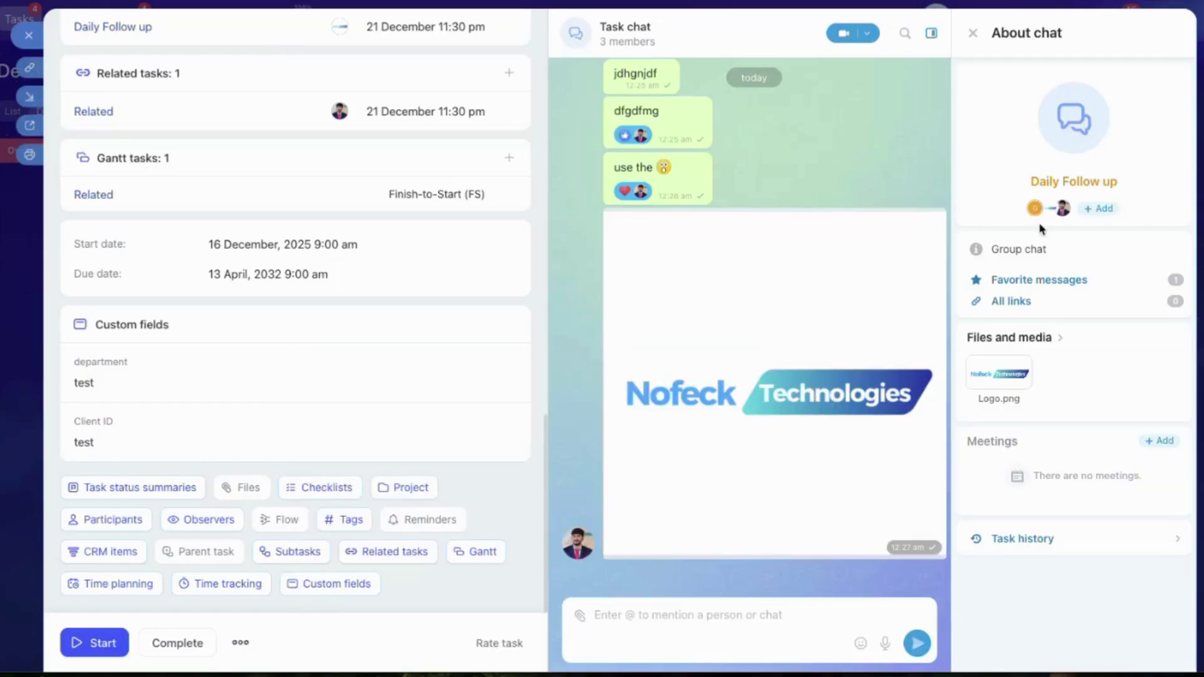
click(867, 33)
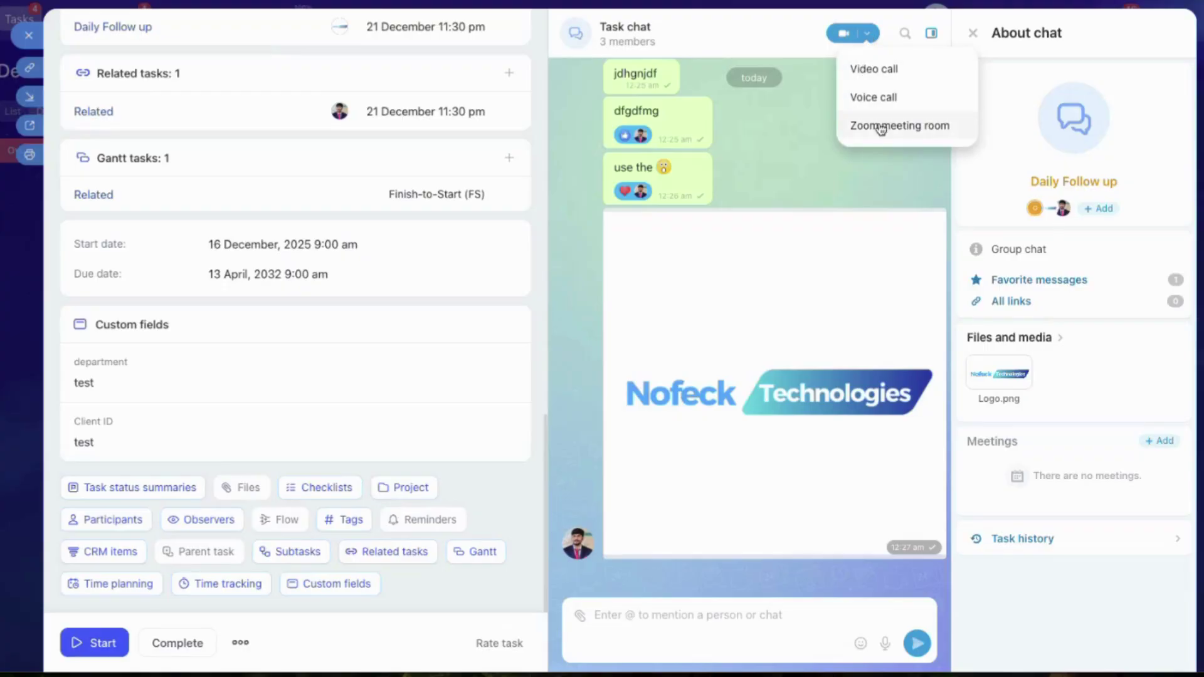
click(796, 159)
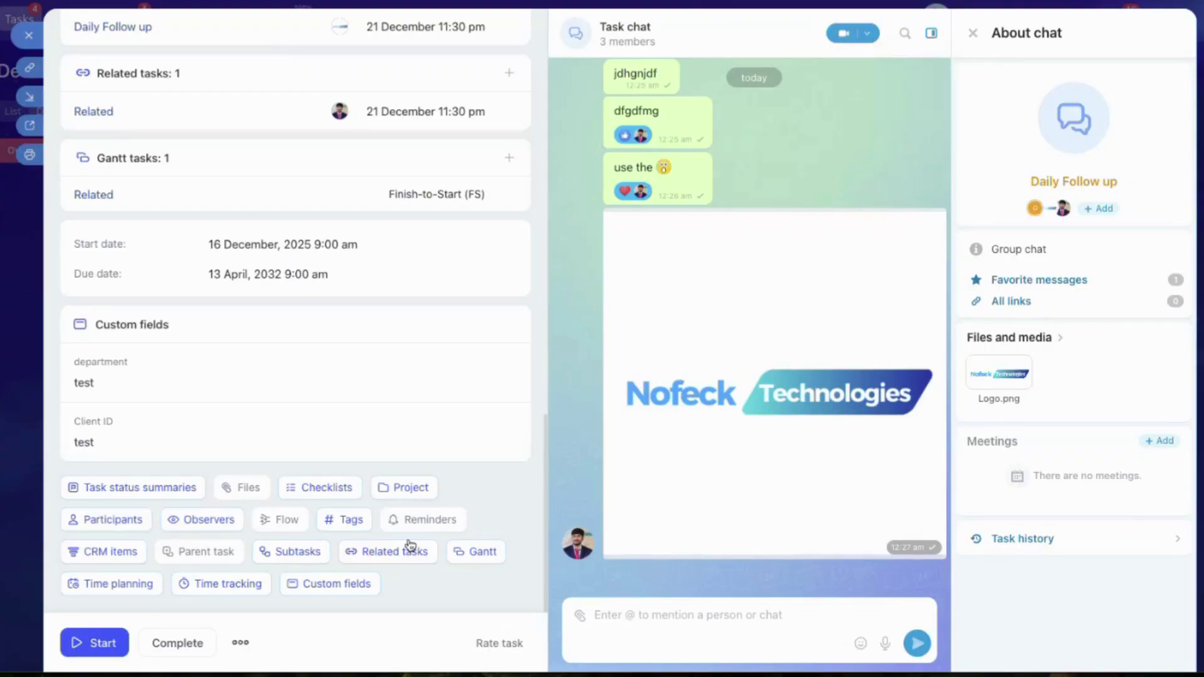
Start the Daily Follow up task and look back over its details.
click(95, 646)
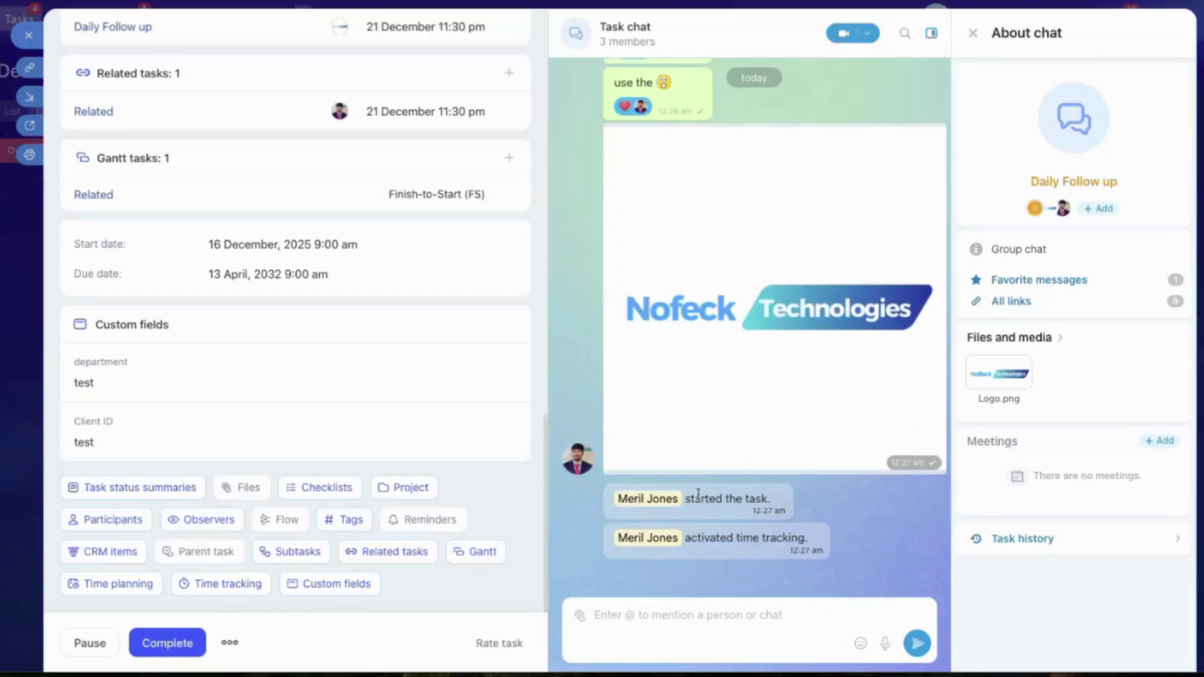
scroll(283, 432, up, 7)
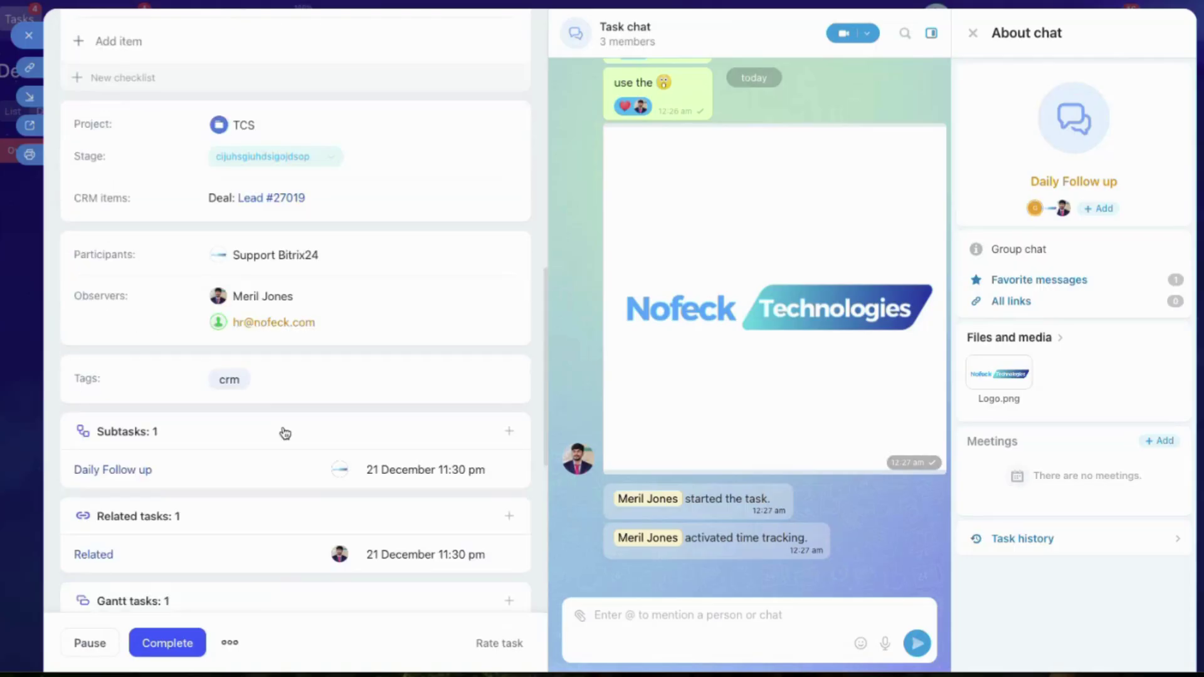
Check the Daily Follow up task's time tracking settings and pause its time tracking.
scroll(285, 433, up, 1)
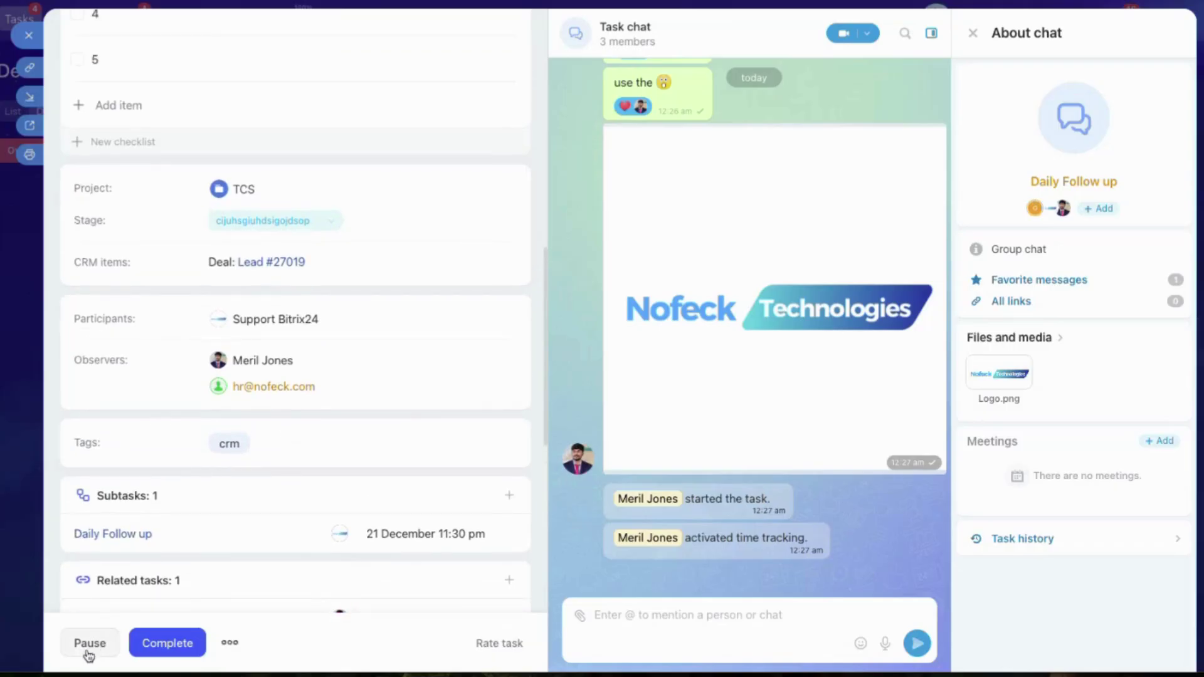
scroll(247, 460, up, 12)
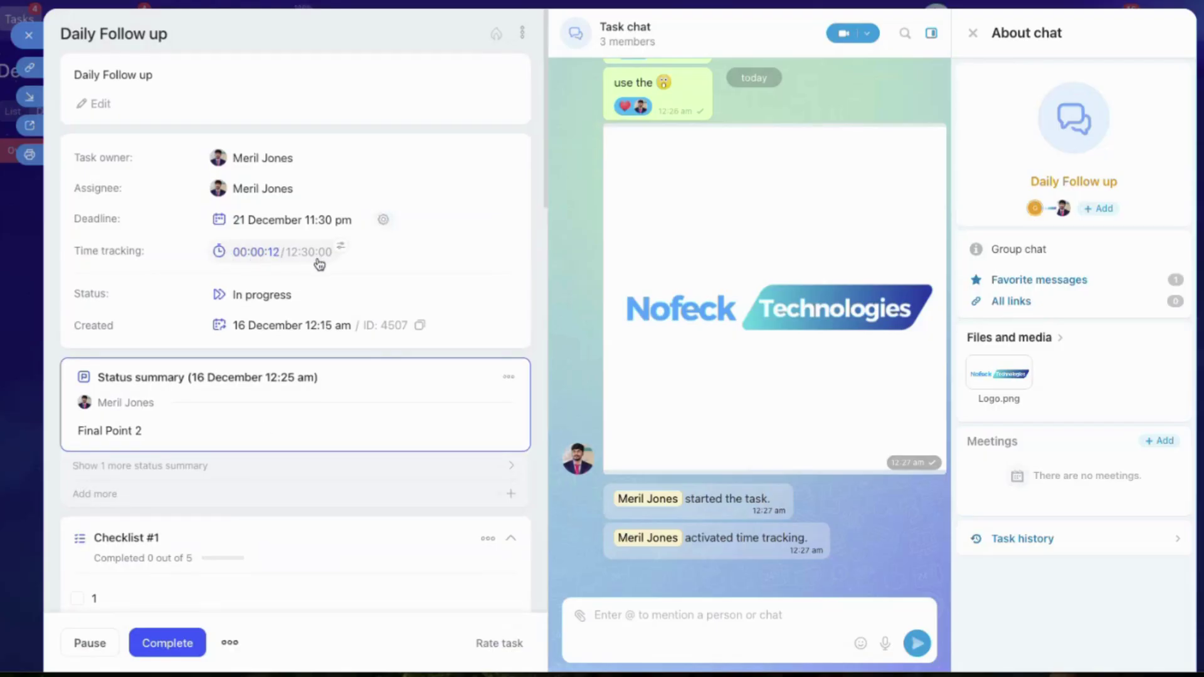
click(341, 248)
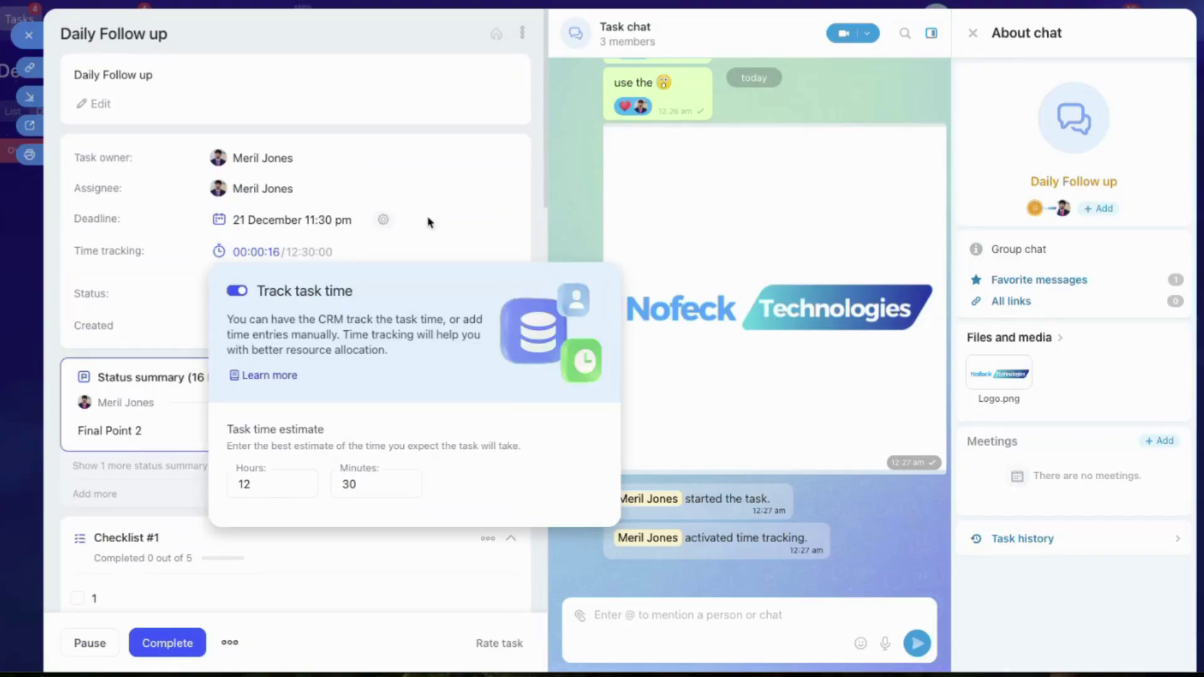
scroll(495, 219, down, 1)
click(89, 643)
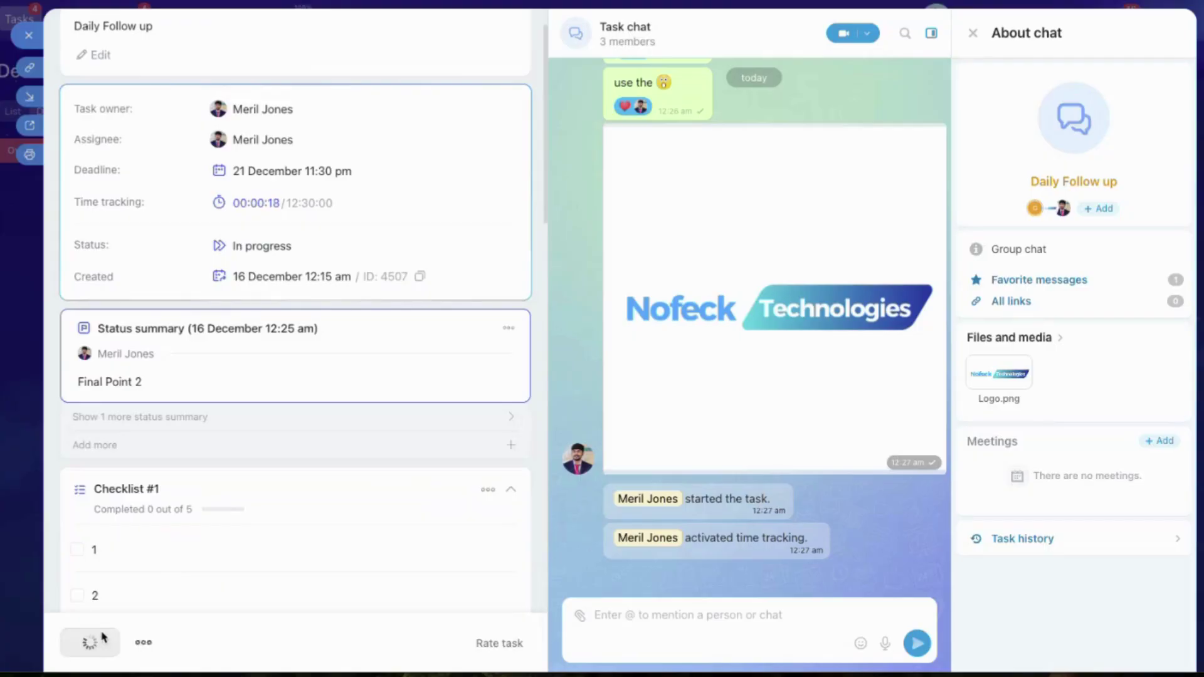
Look at the task's additional actions and the people it can be delegated to, leaving the assignee unchanged.
scroll(247, 425, down, 5)
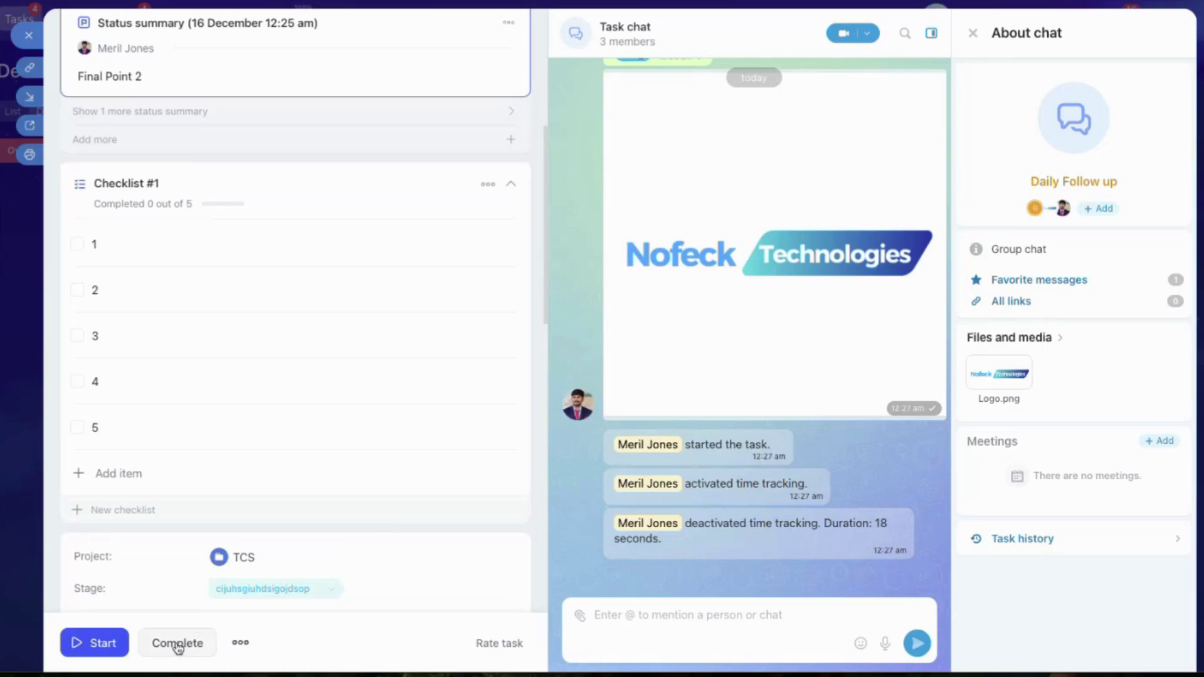
click(241, 642)
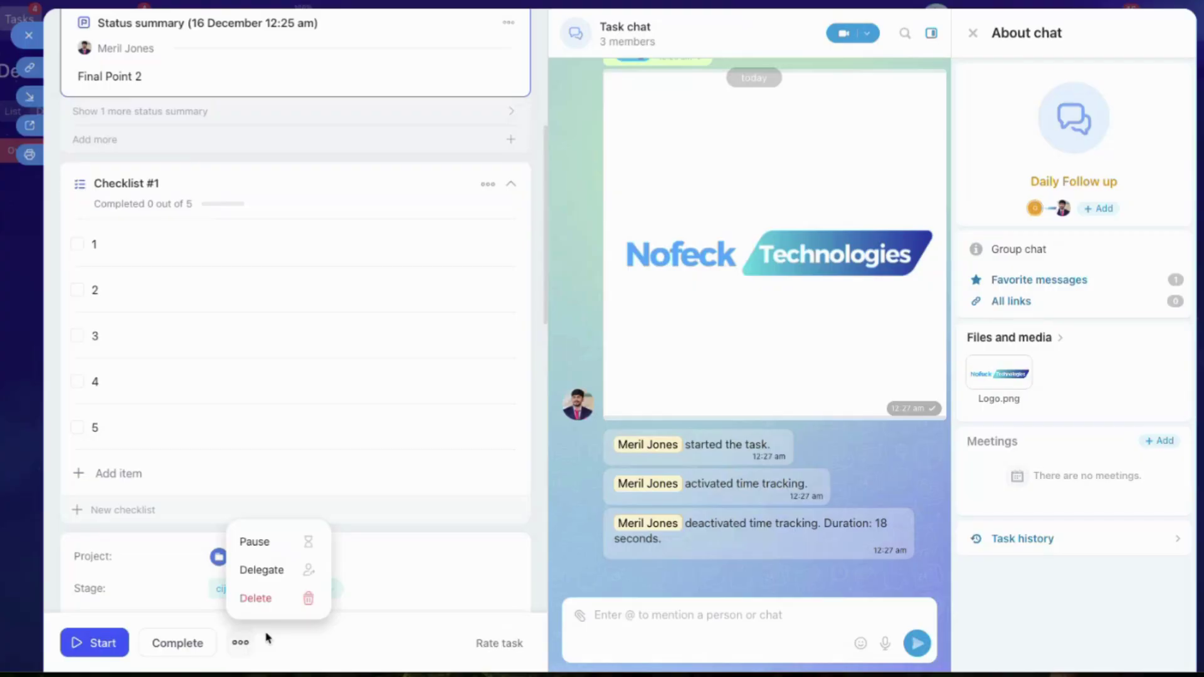
click(295, 572)
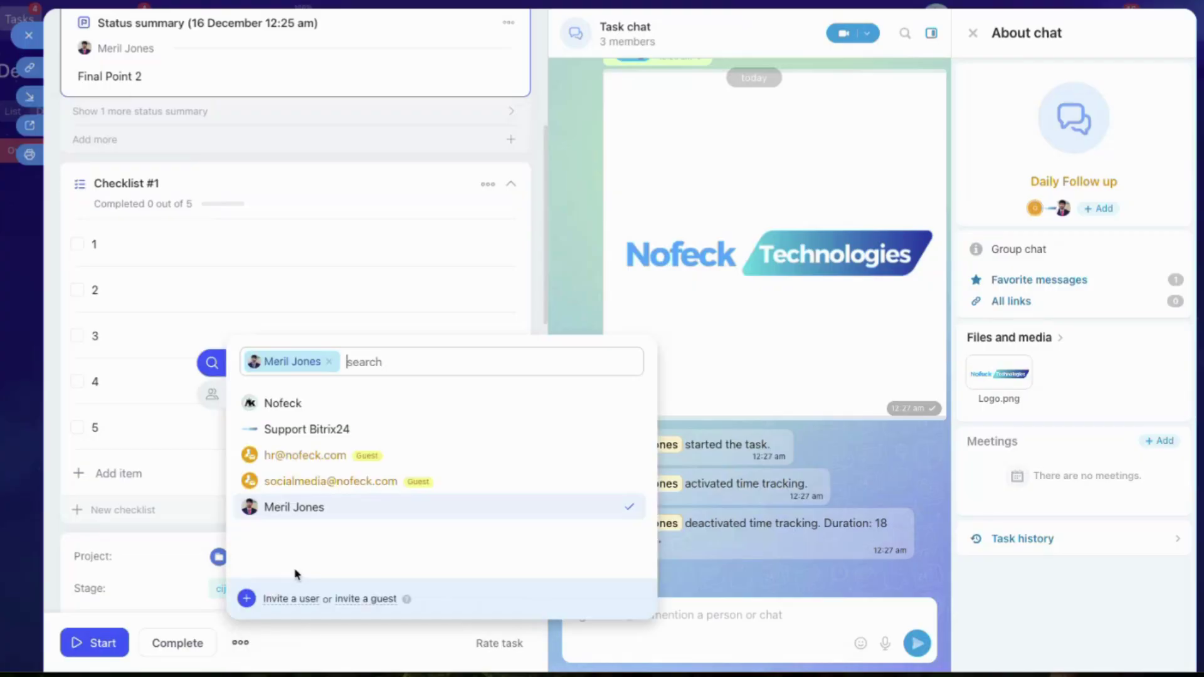
click(691, 558)
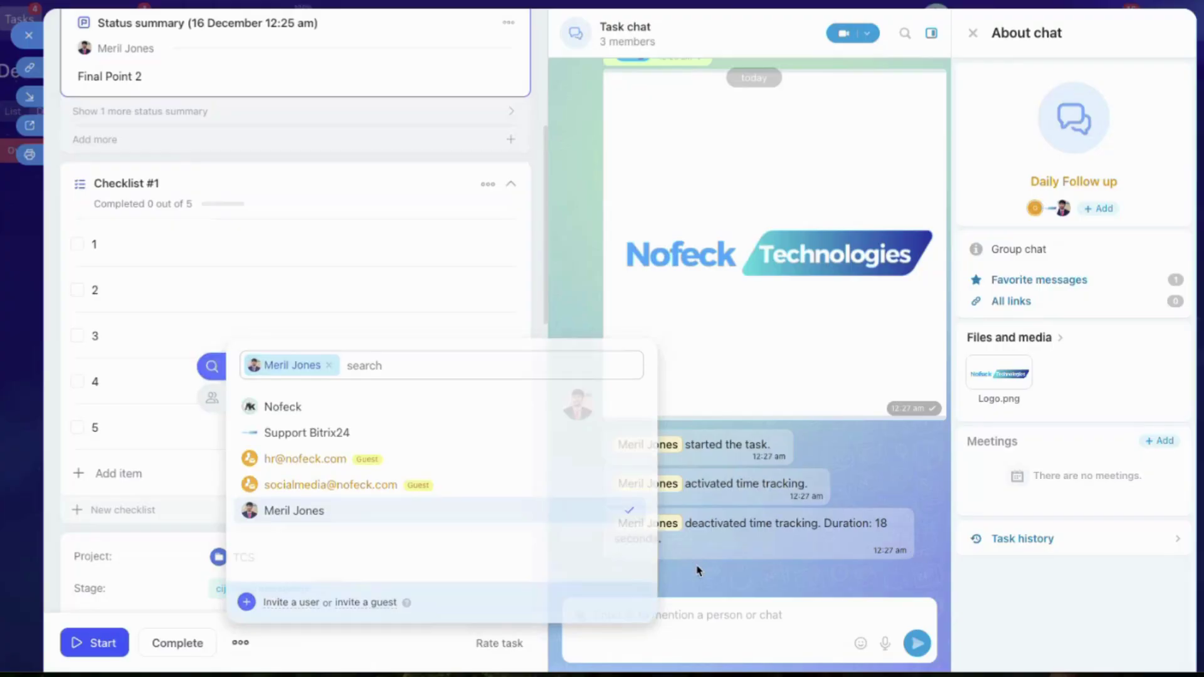
Rate the task Positive and change the rating to Negative.
click(504, 644)
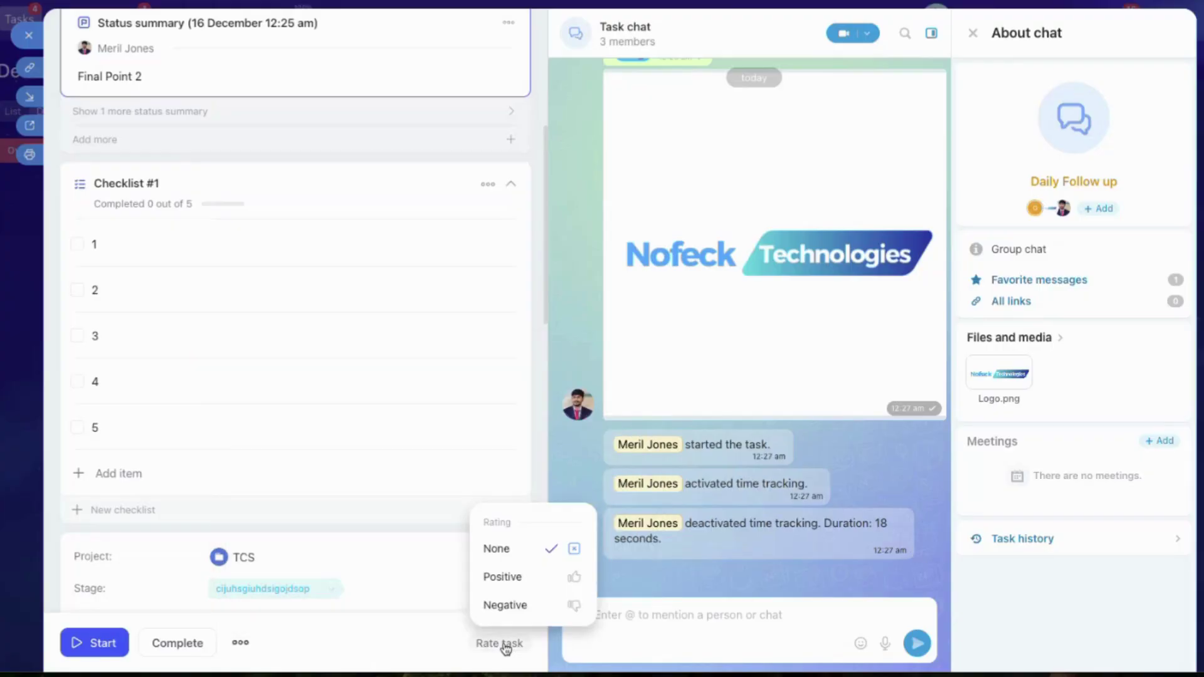
click(556, 579)
click(515, 644)
click(552, 604)
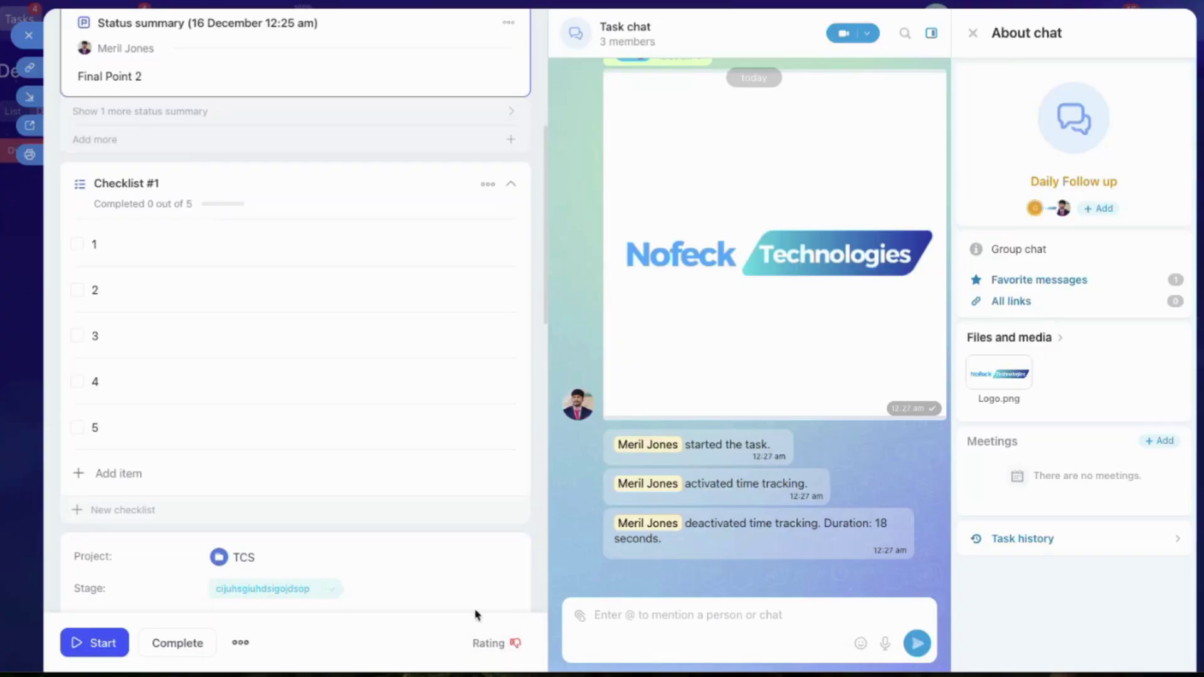
Create a new subtask named "test" under the Daily Follow up task and close the subtask selector.
scroll(373, 521, down, 10)
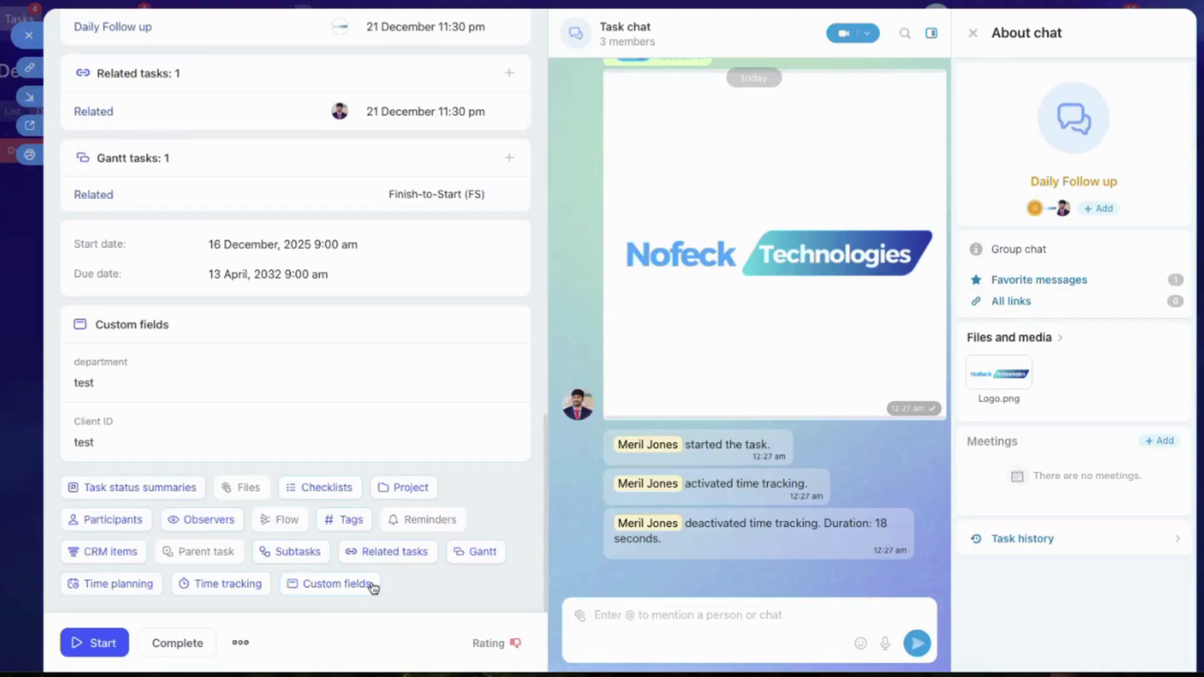
click(296, 552)
scroll(210, 514, down, 2)
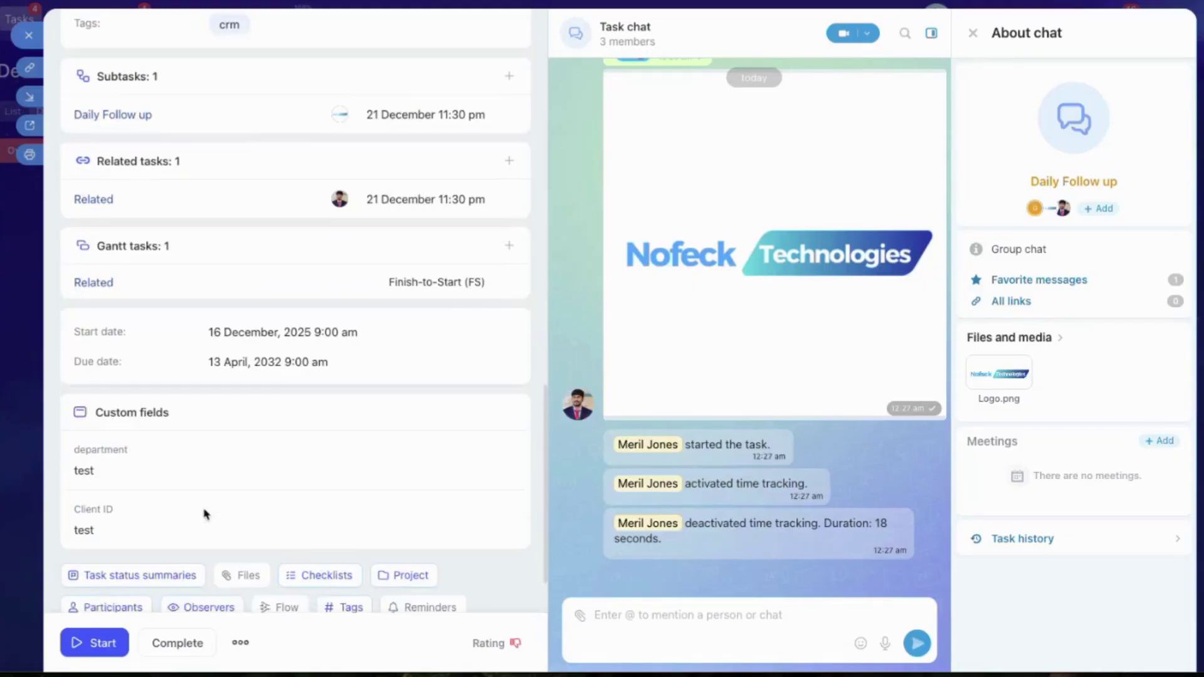
click(284, 558)
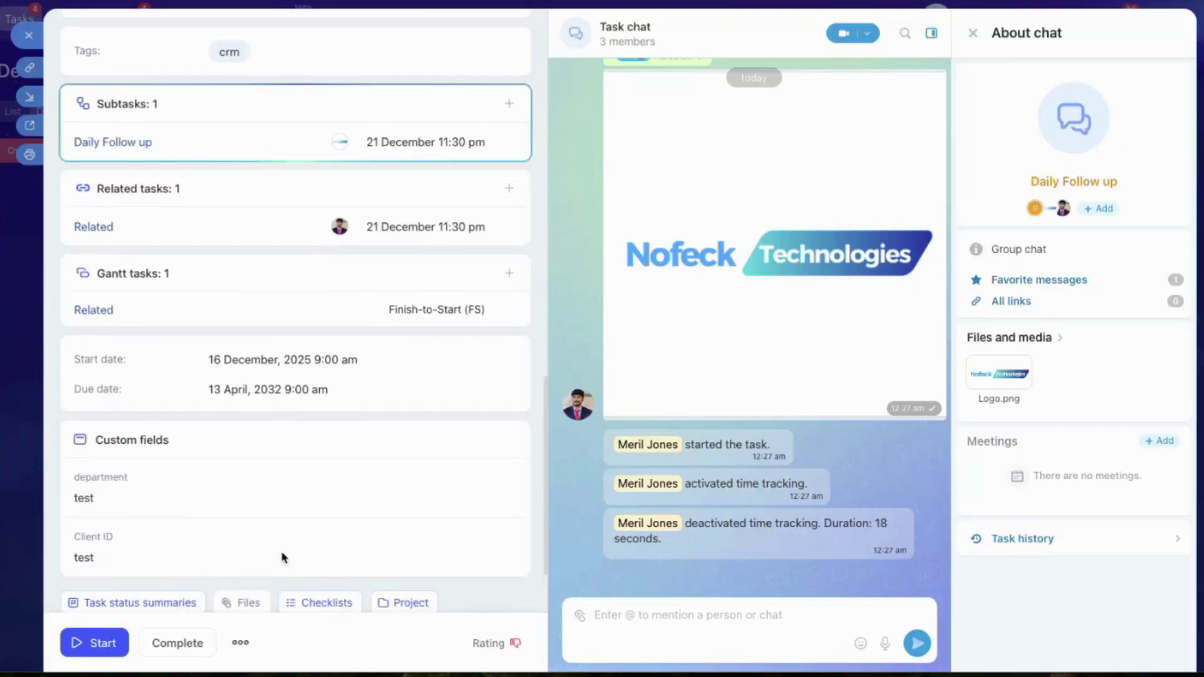
scroll(283, 558, up, 2)
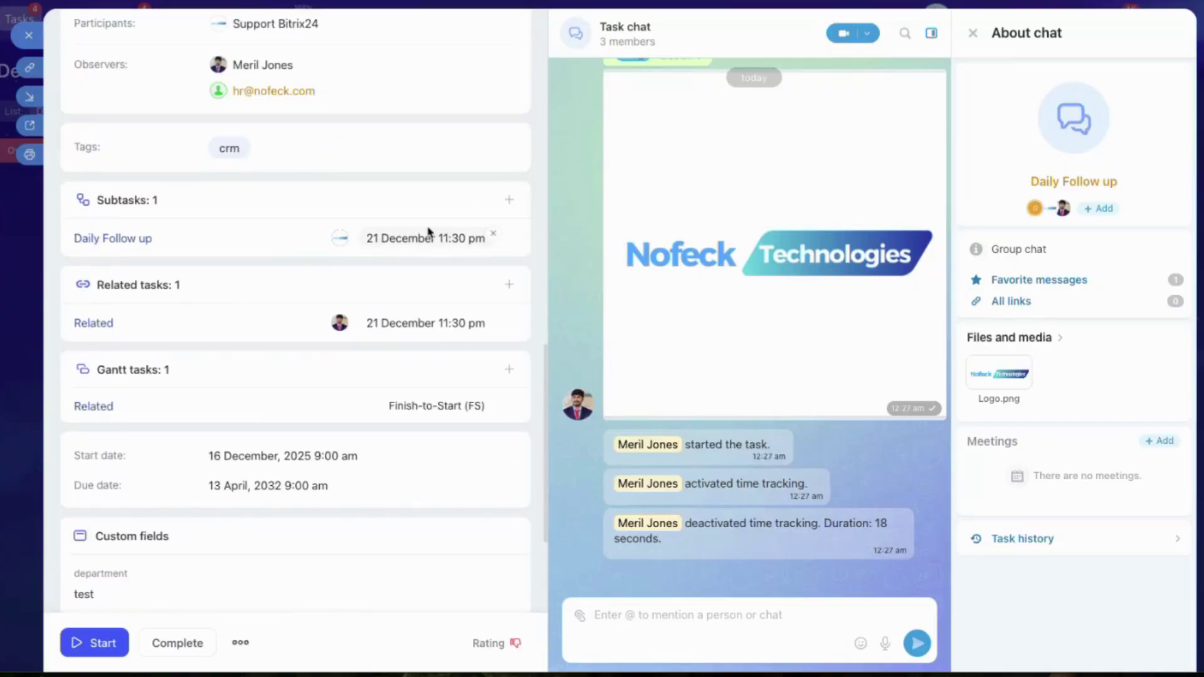
click(509, 204)
click(577, 479)
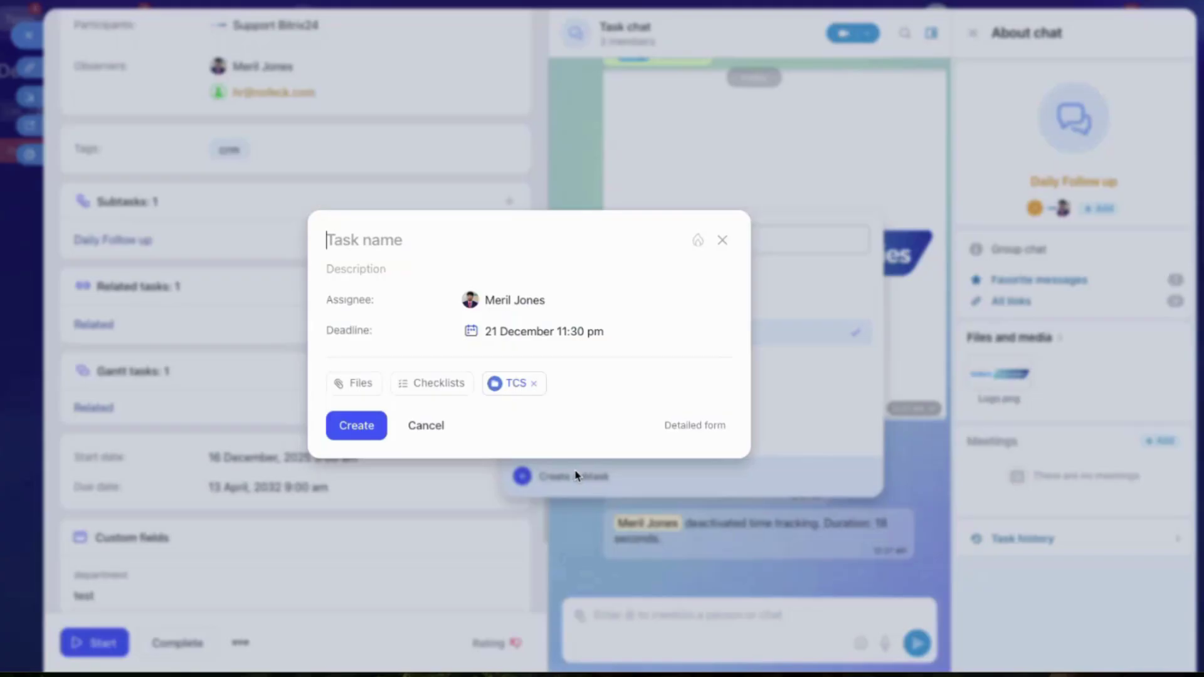
text(test)
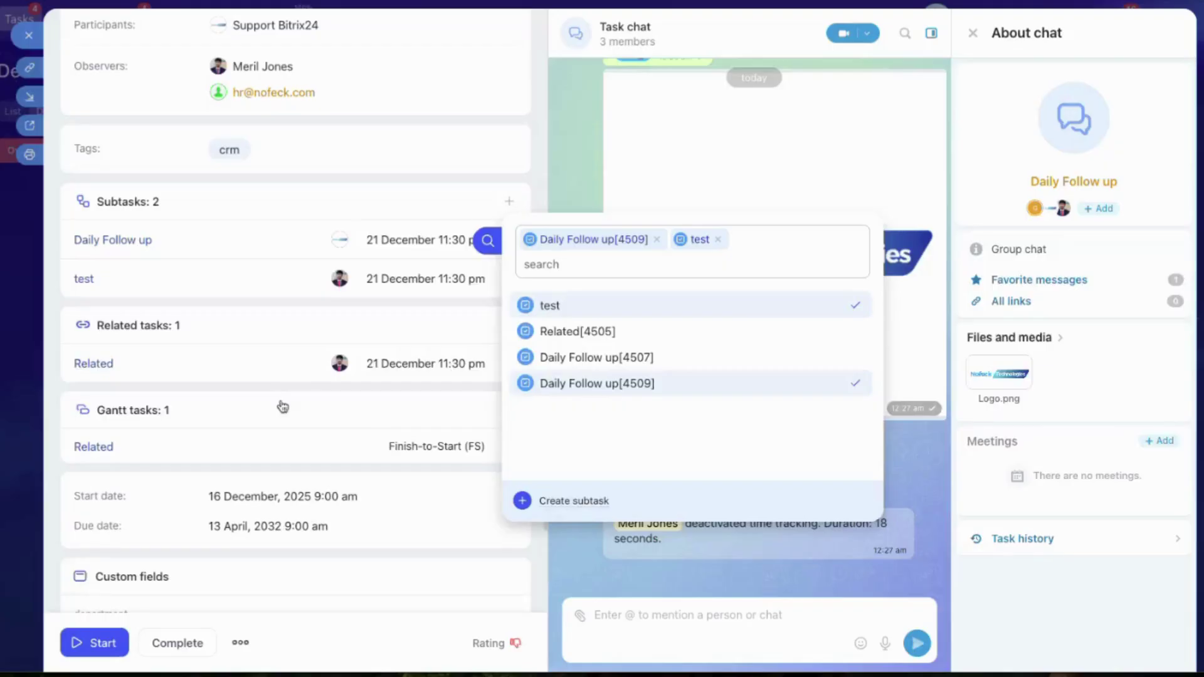
click(411, 339)
key(Escape)
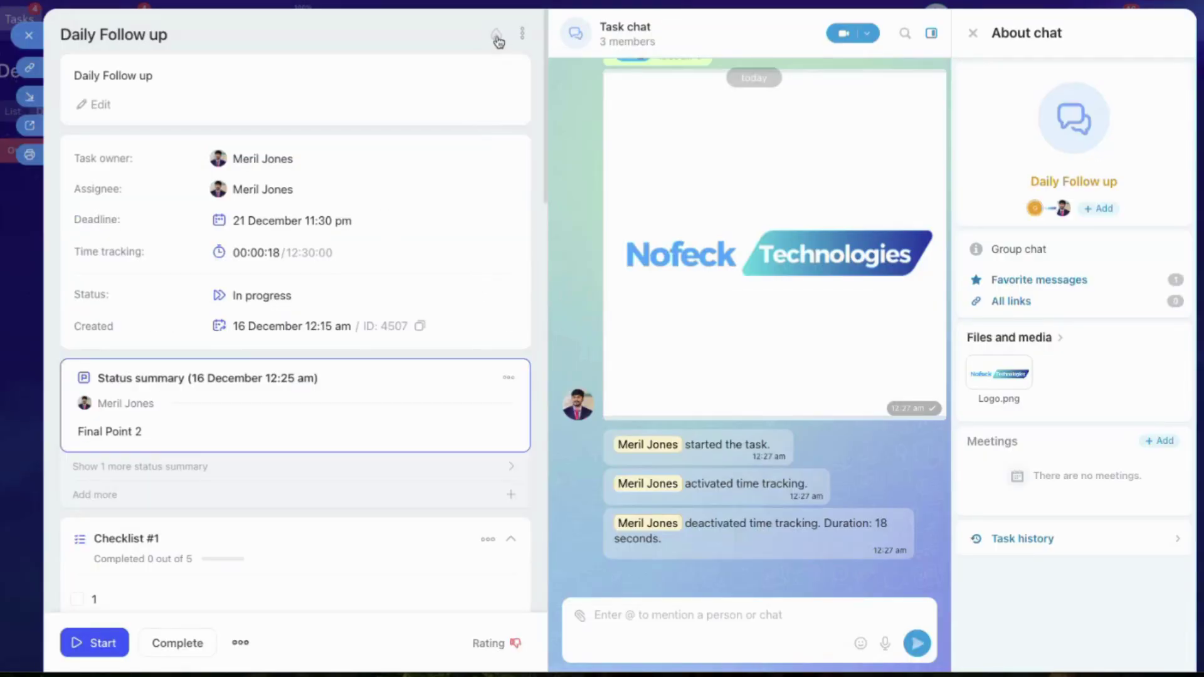
Switch the task's high priority on and off again, and unfollow the task.
click(497, 38)
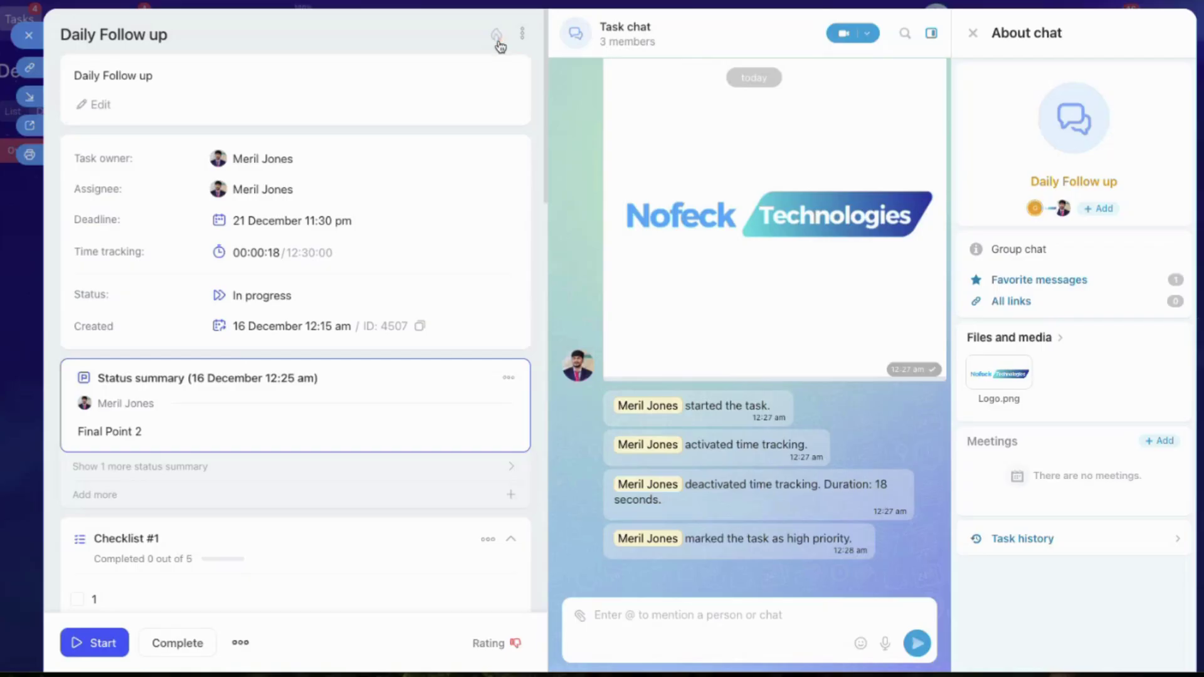
click(524, 34)
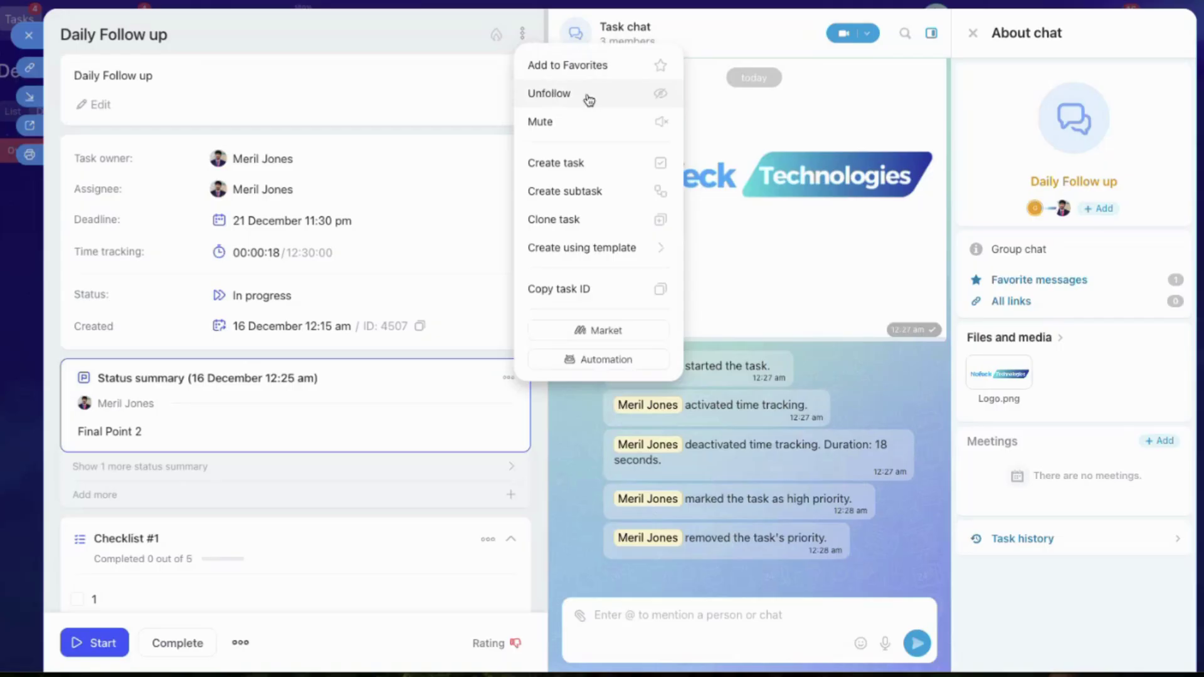
click(661, 101)
click(523, 34)
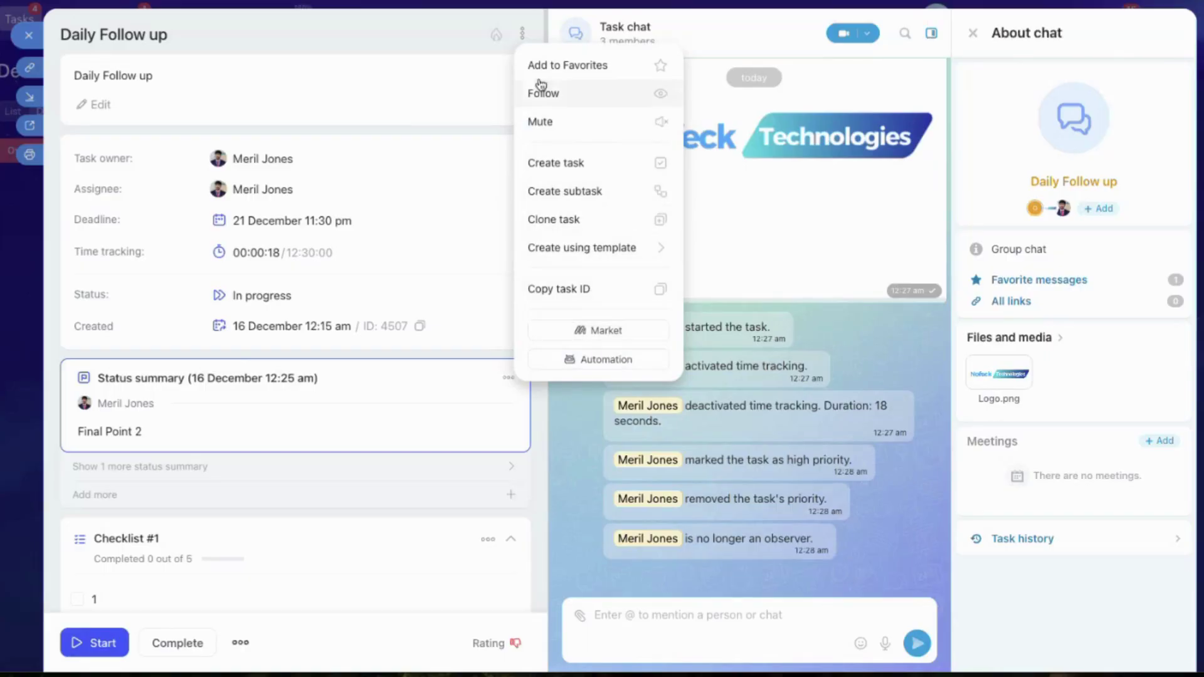
click(590, 468)
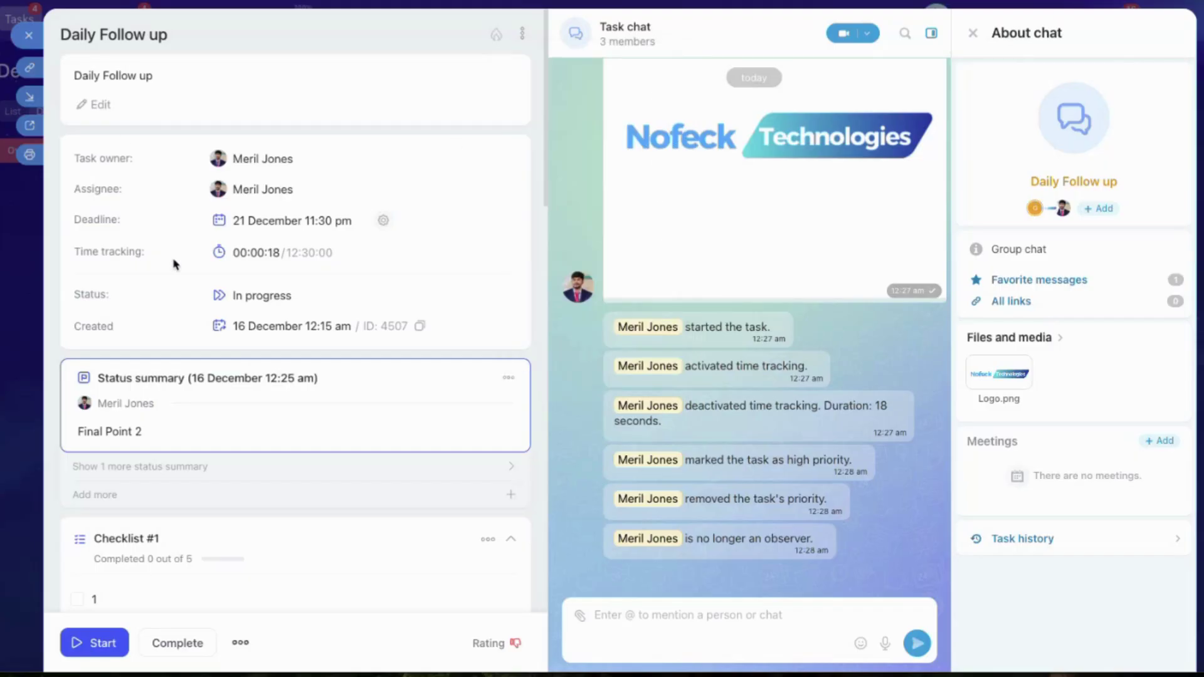